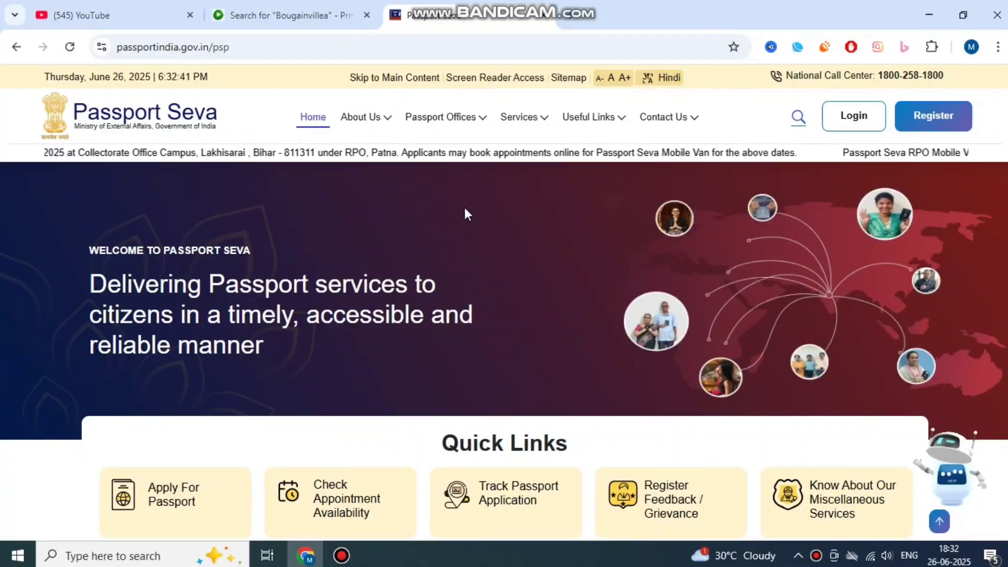
scroll(912, 283, "down", 3)
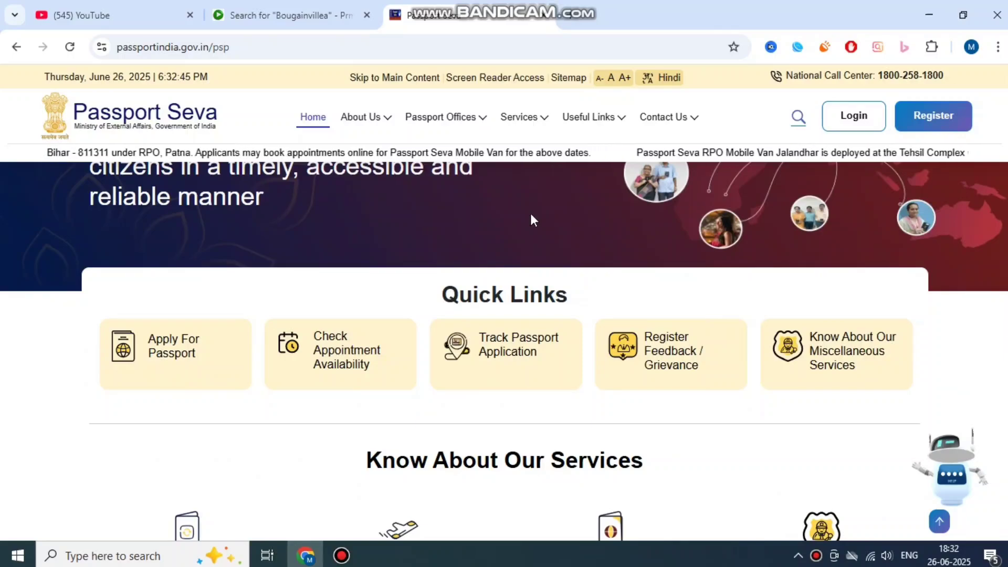
scroll(779, 284, "down", 5)
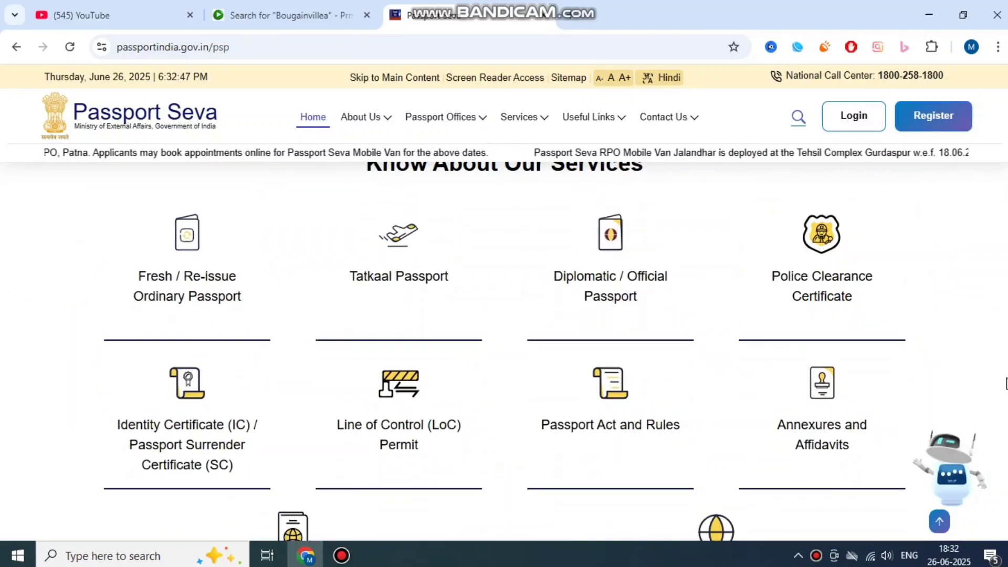
scroll(908, 352, "down", 4)
scroll(880, 367, "up", 9)
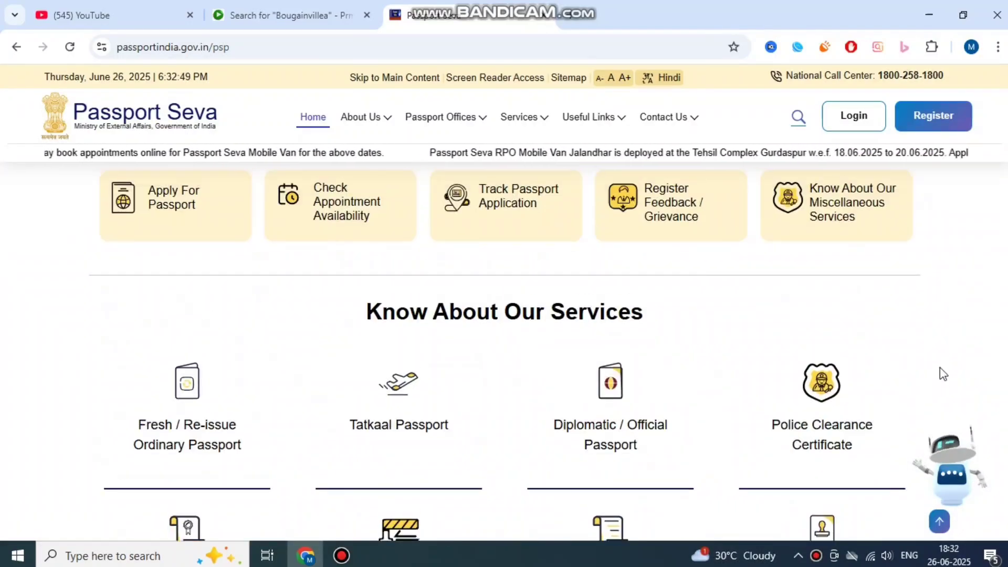
scroll(944, 374, "up", 4)
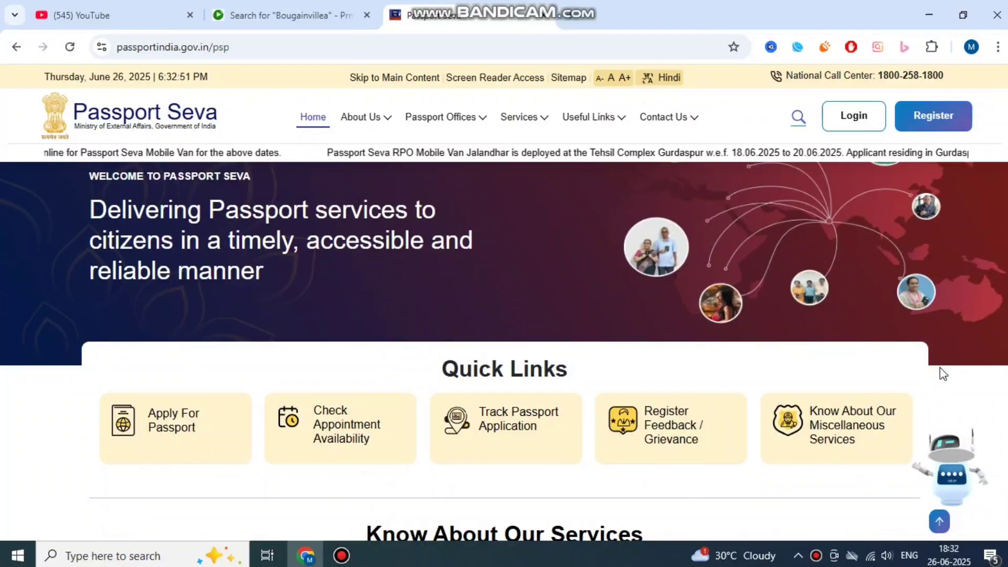
scroll(943, 373, "down", 1)
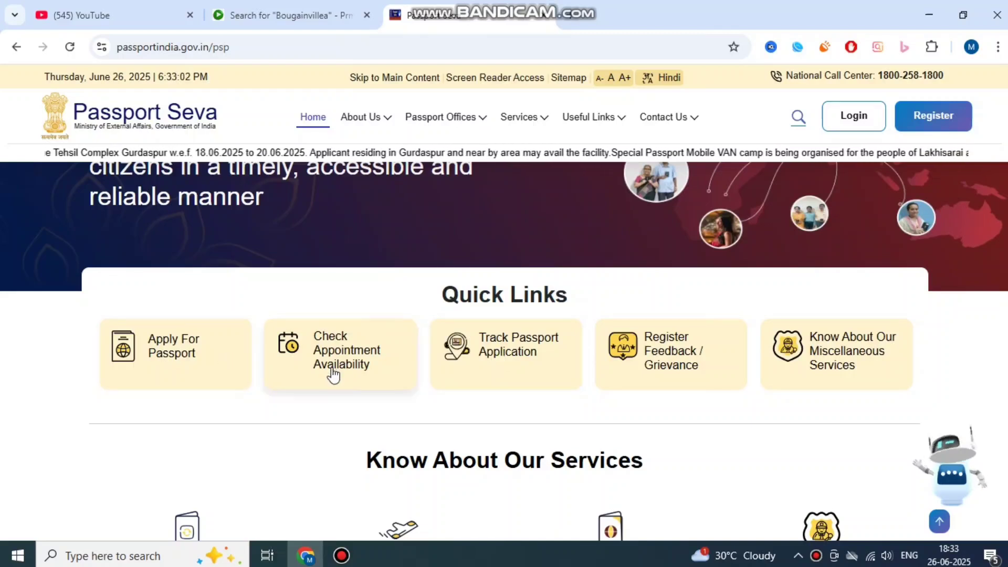
Step: Open the Apply For Passport page listing Fresh/Reissue, Tatkaal and other passport types
left_click(192, 357)
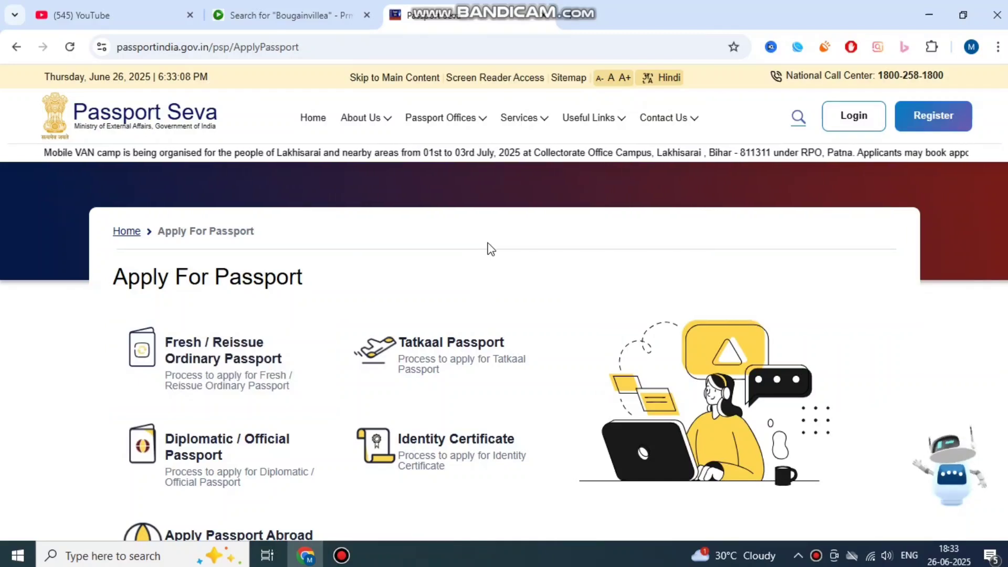
scroll(487, 242, "down", 1)
left_click_drag(129, 205, 342, 211)
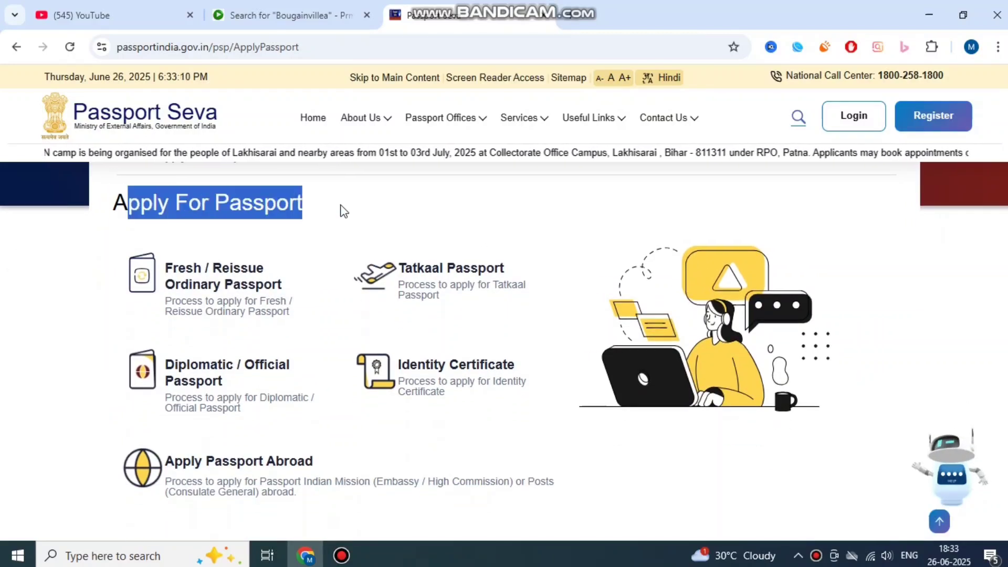
left_click(340, 213)
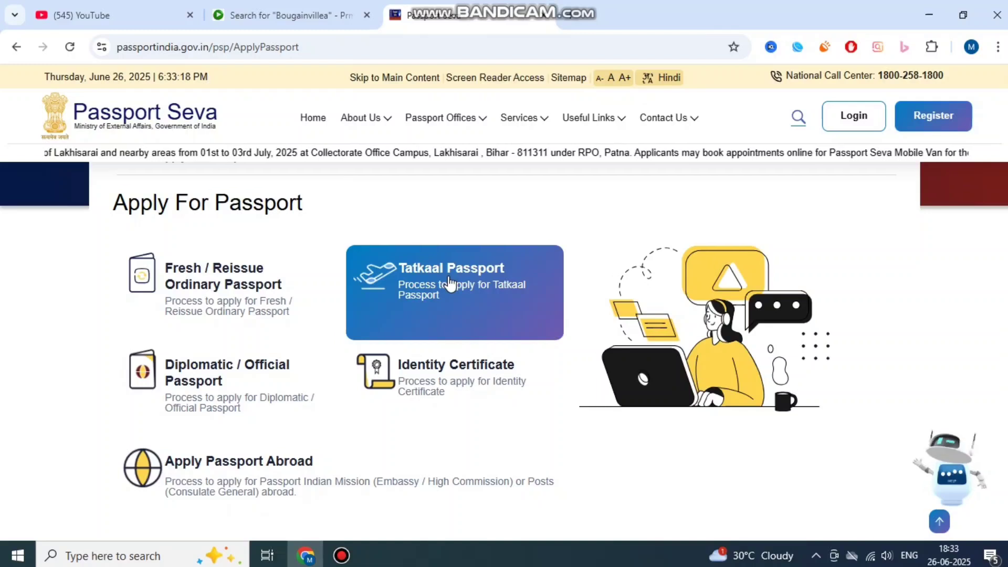
Step: Read through the Fresh/Reissue Ordinary Passport process steps, then open the User Registration form
left_click(231, 289)
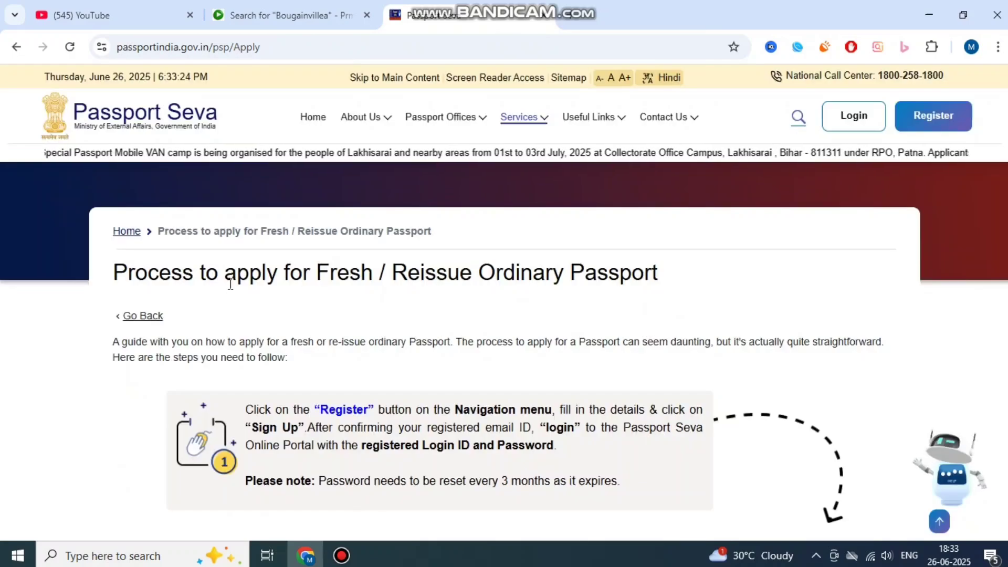
scroll(369, 292, "down", 9)
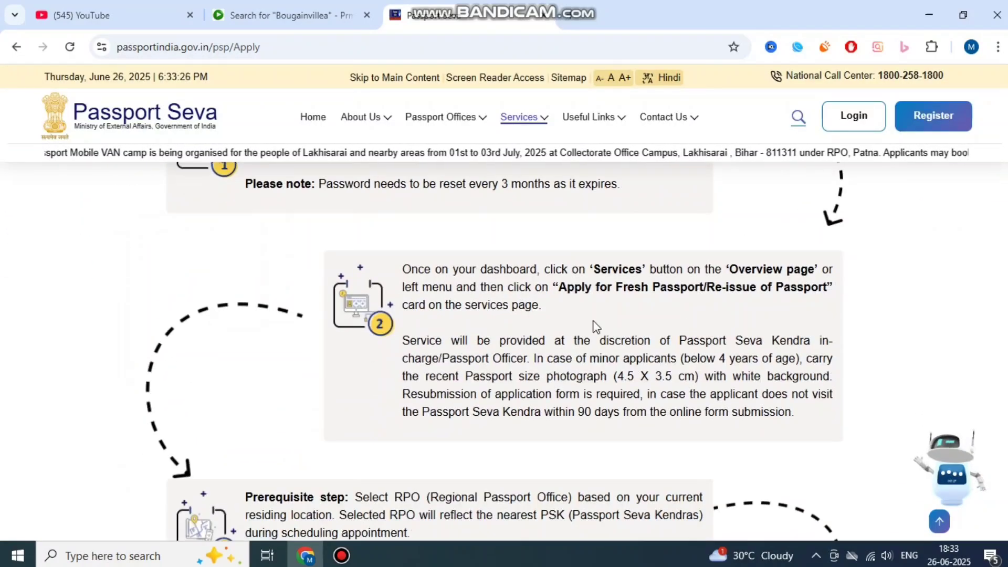
scroll(687, 351, "down", 5)
scroll(668, 385, "up", 15)
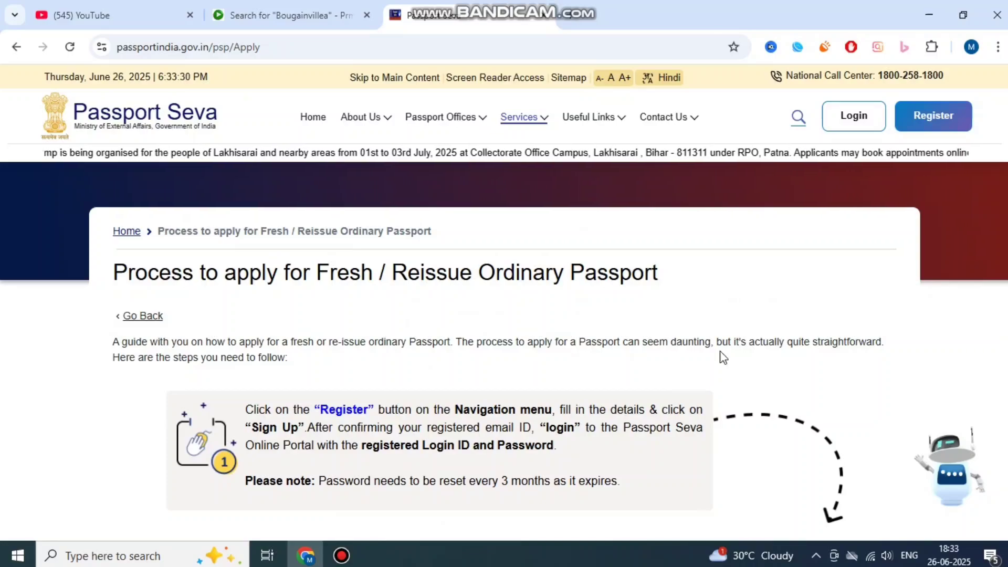
scroll(717, 362, "down", 8)
scroll(713, 371, "down", 15)
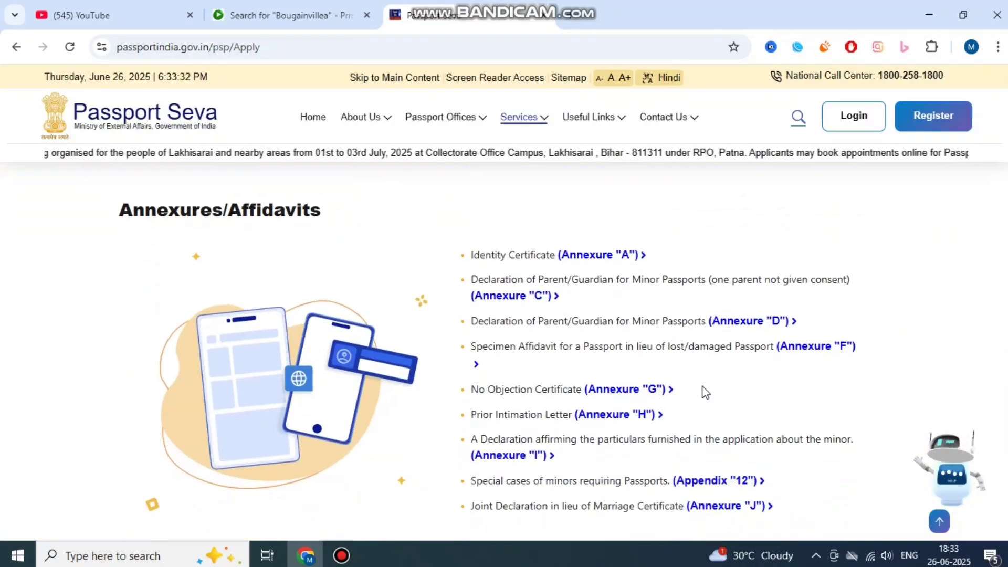
scroll(702, 388, "up", 20)
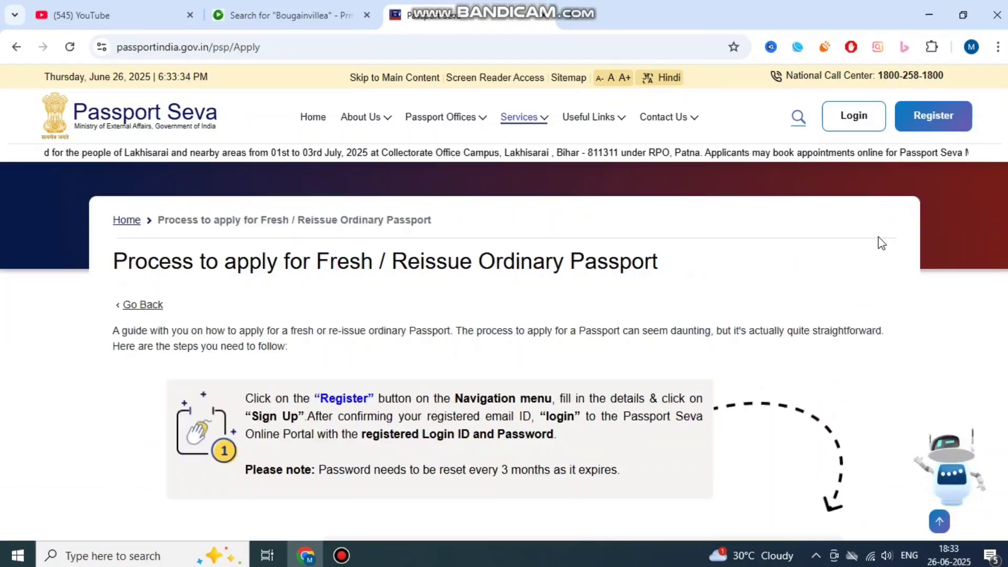
left_click(943, 127)
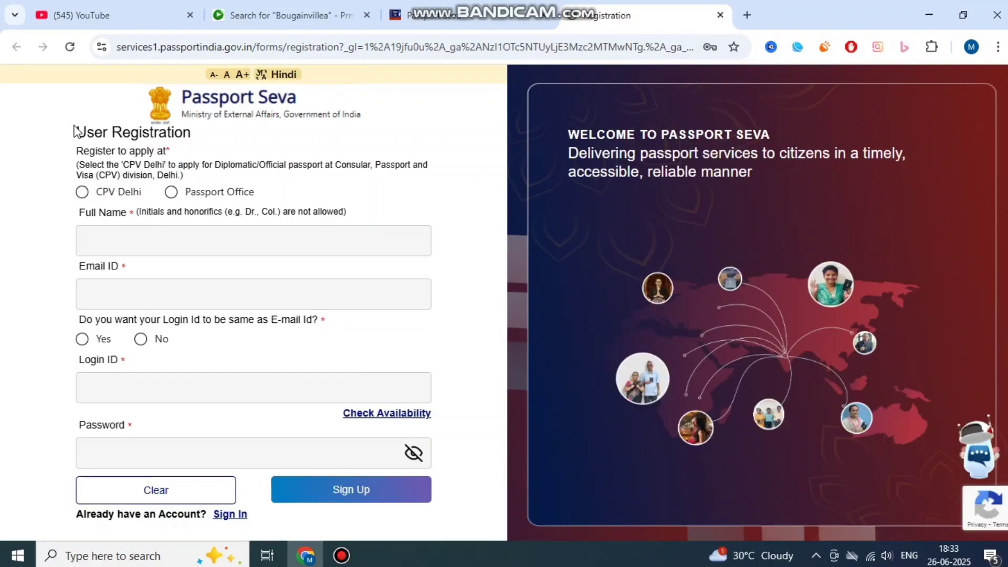
Step: Register at a Passport Office and choose Kolkata from the office list
left_click(193, 140)
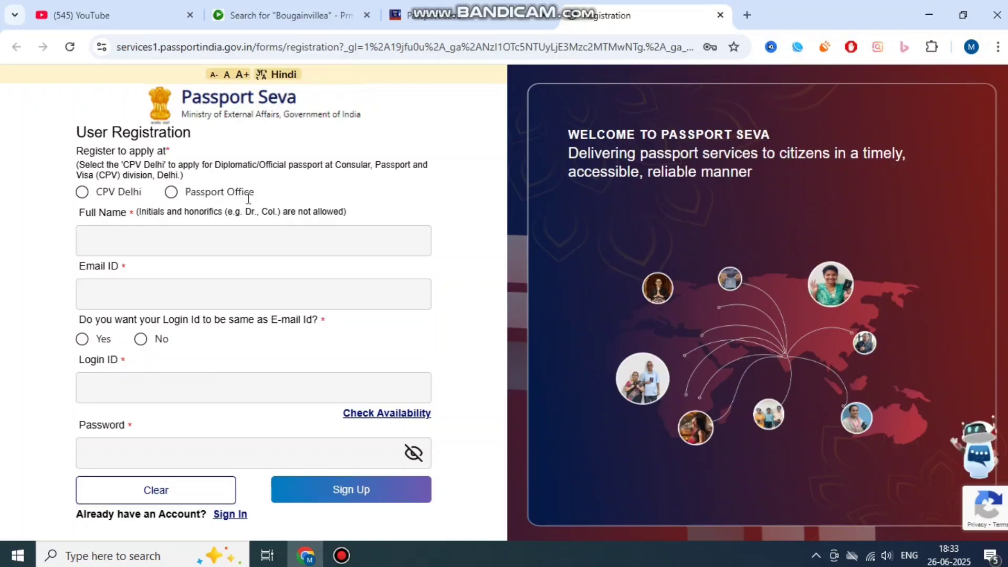
left_click(171, 193)
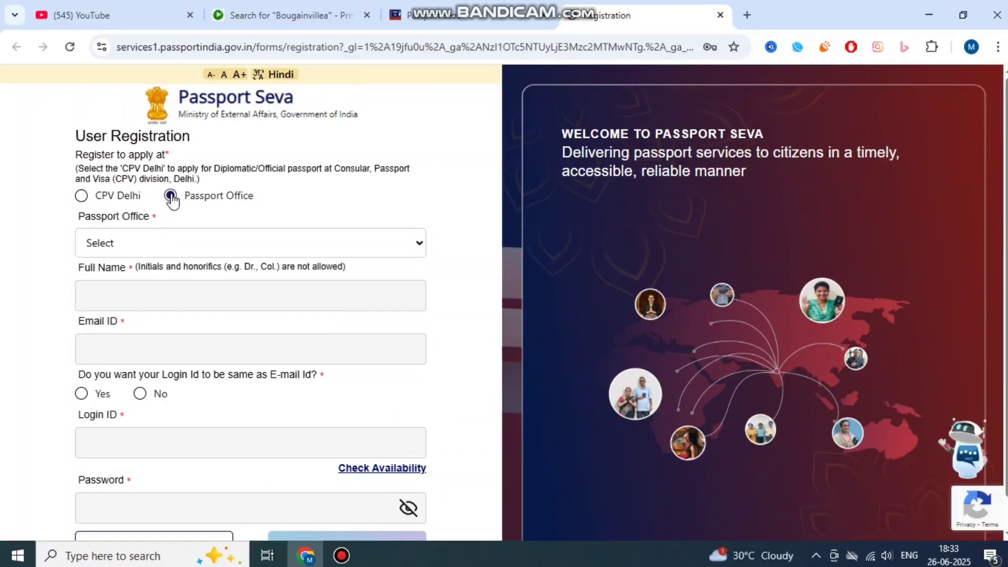
left_click(230, 244)
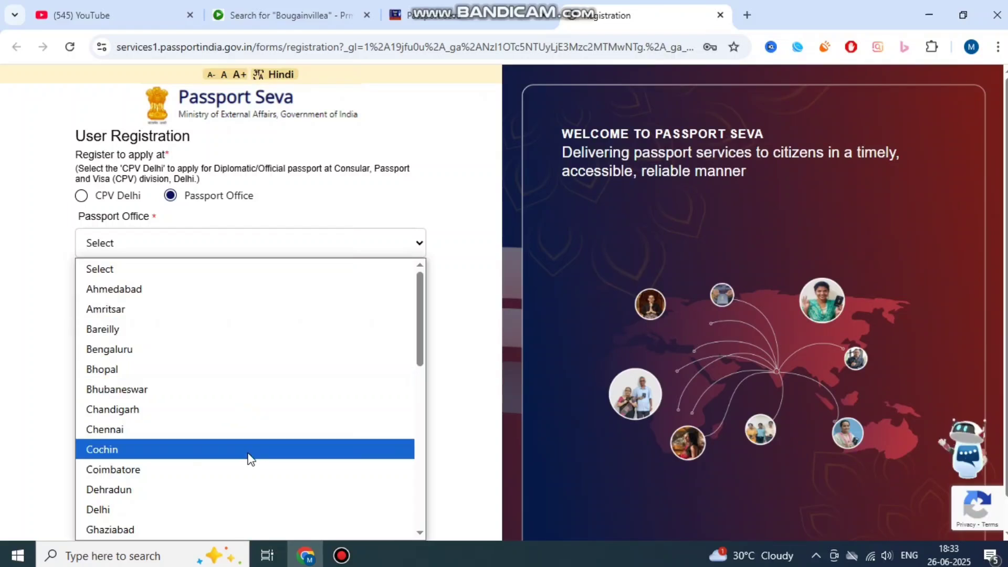
scroll(250, 458, "down", 5)
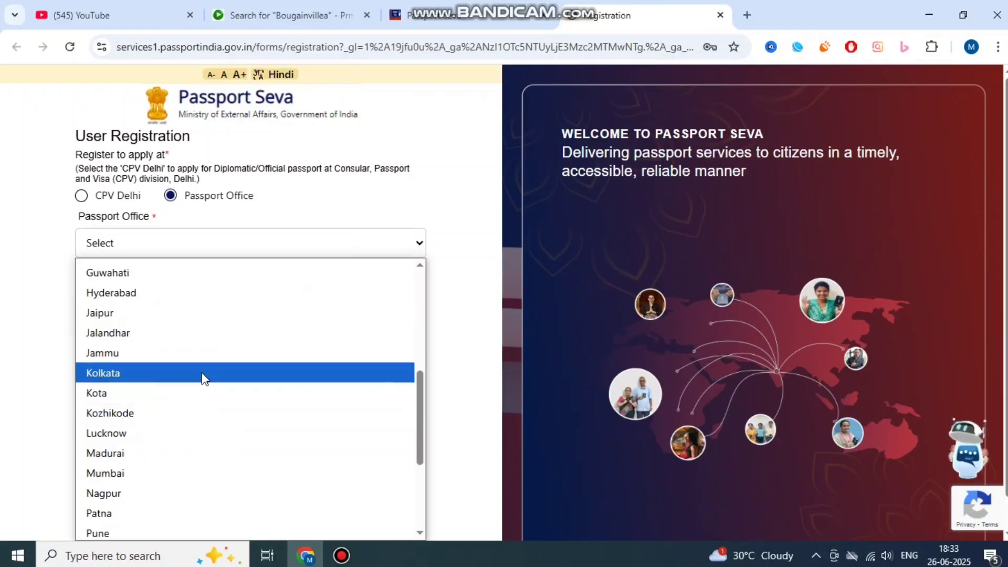
key("Down")
key("Down")
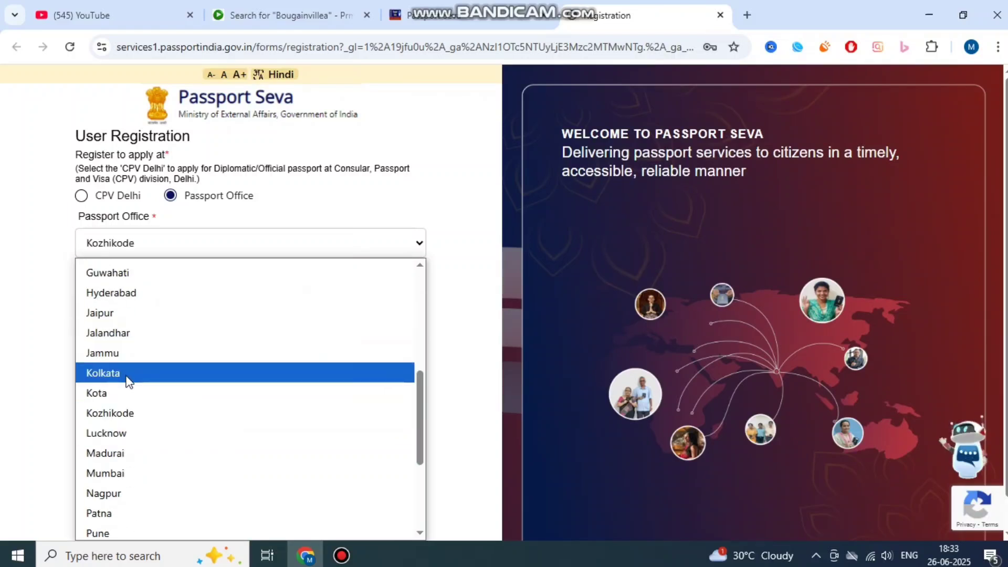
left_click(128, 373)
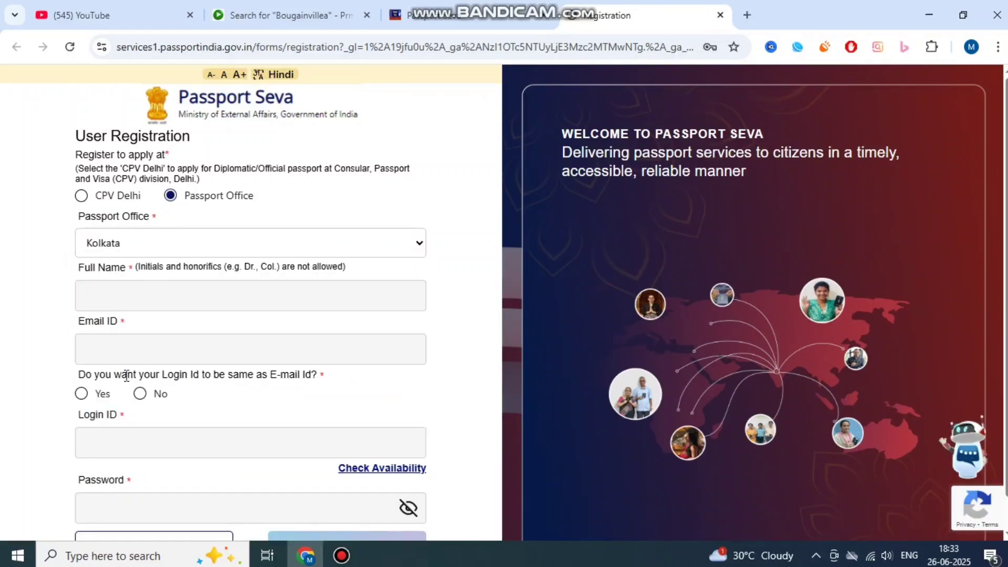
Step: Answer Yes to using the e-mail ID as the login ID
left_click(183, 294)
left_click(83, 330)
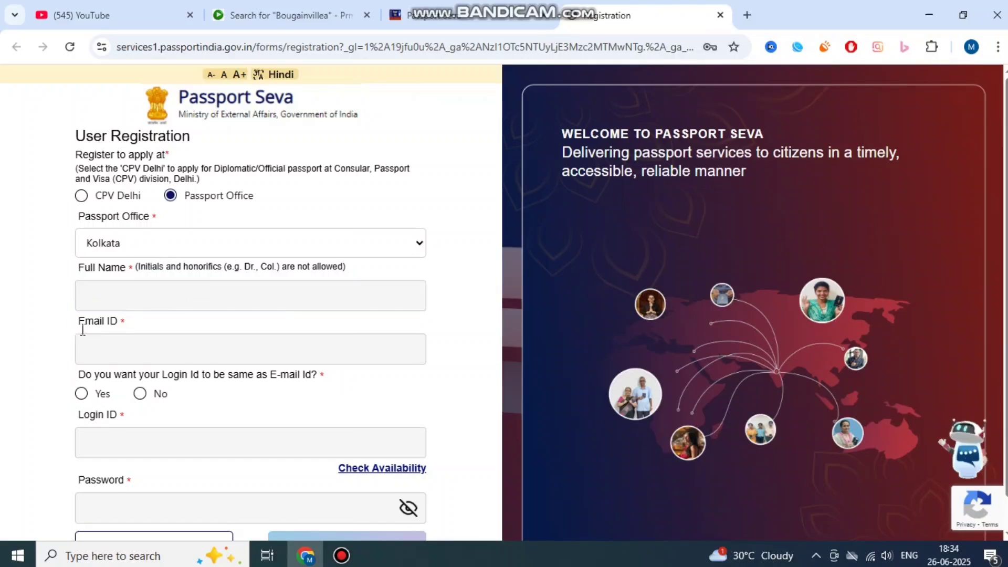
scroll(185, 335, "down", 1)
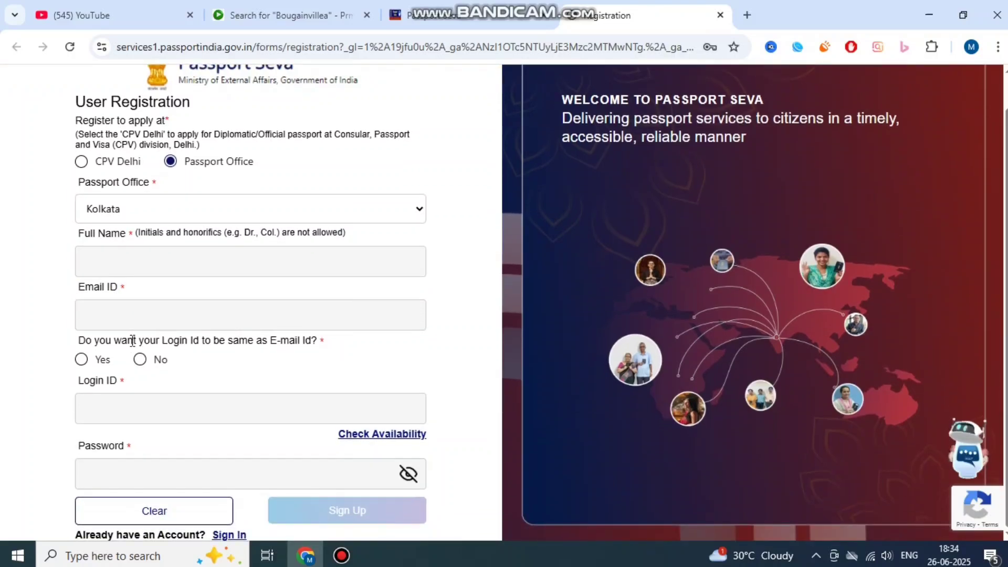
left_click_drag(127, 340, 342, 345)
left_click(343, 347)
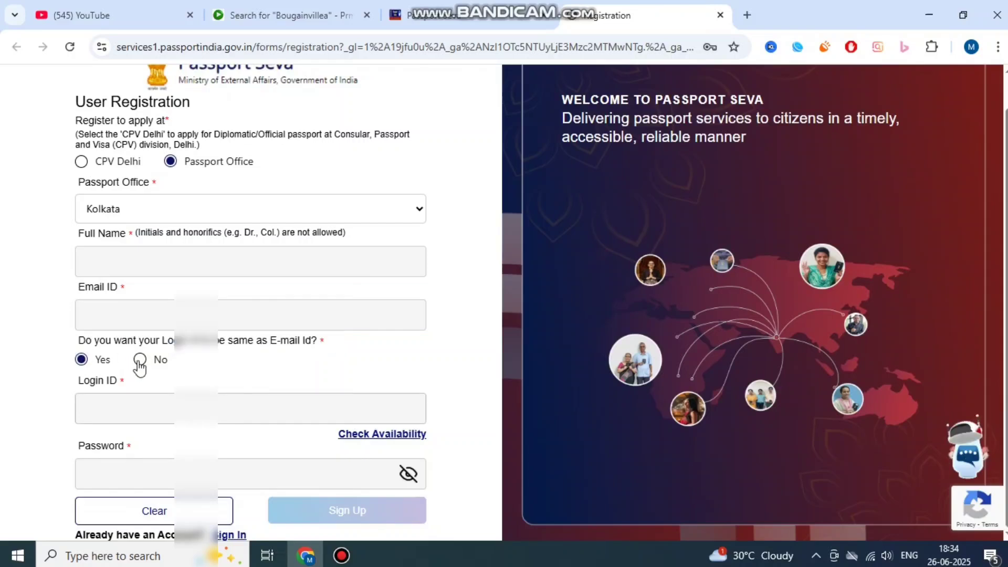
left_click(128, 408)
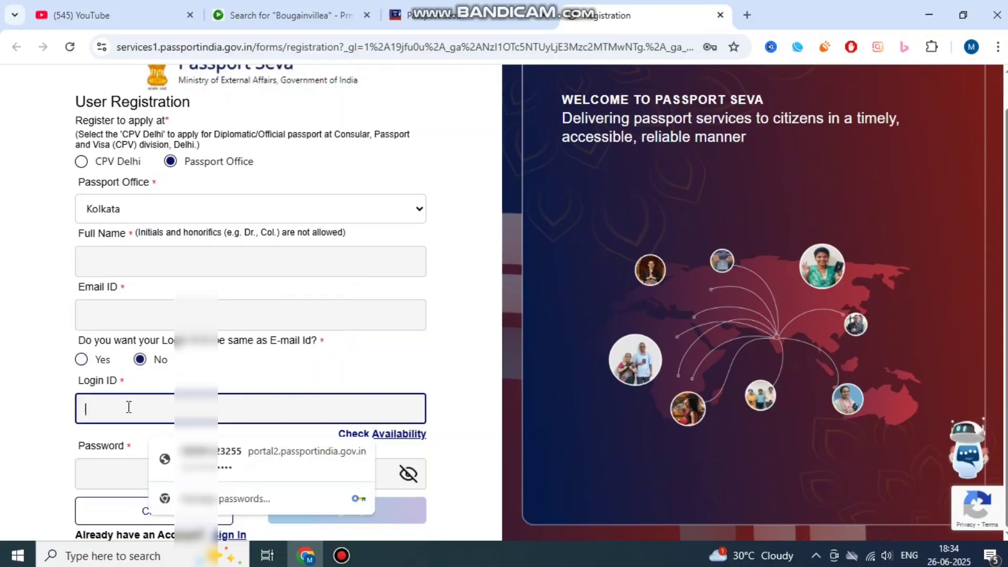
left_click(61, 387)
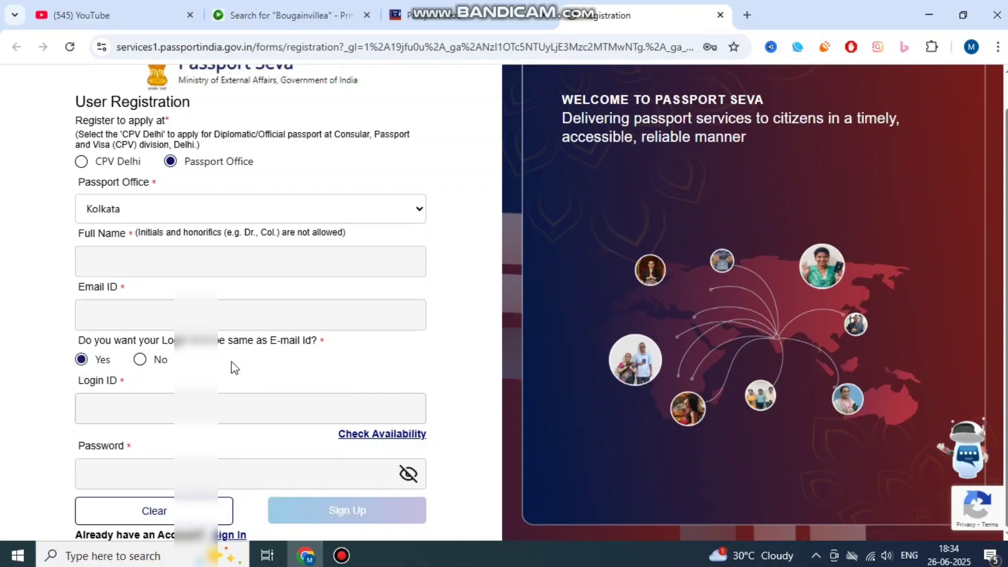
left_click_drag(142, 443, 161, 442)
left_click(161, 442)
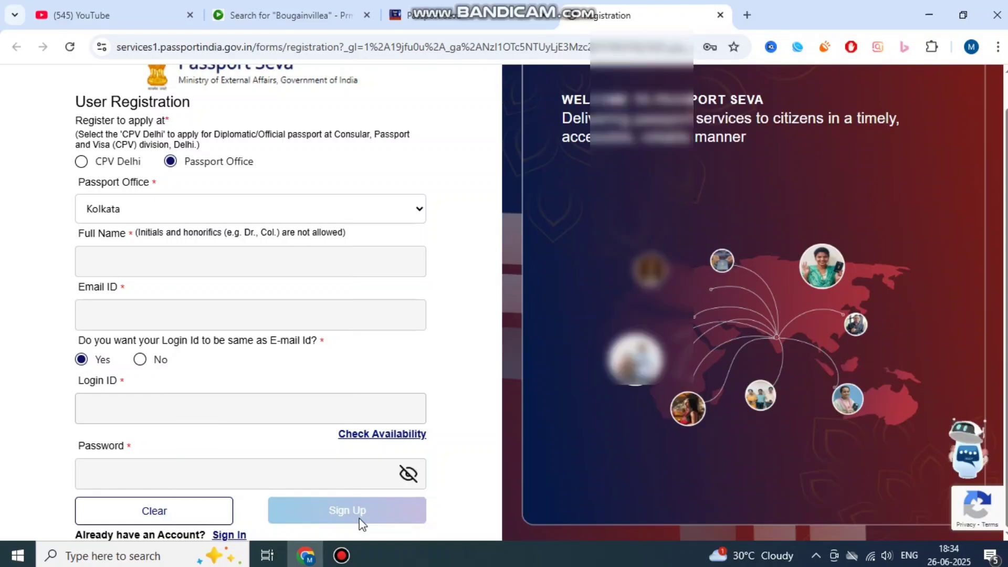
Step: Submit the registration, enter the e-mail verification code, and return to the Login page
left_click(347, 558)
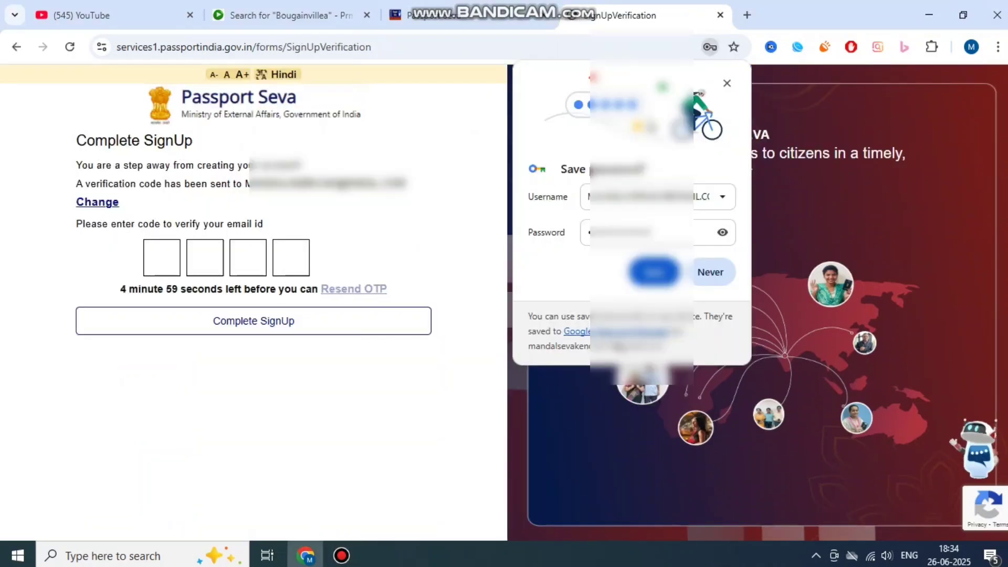
left_click(727, 84)
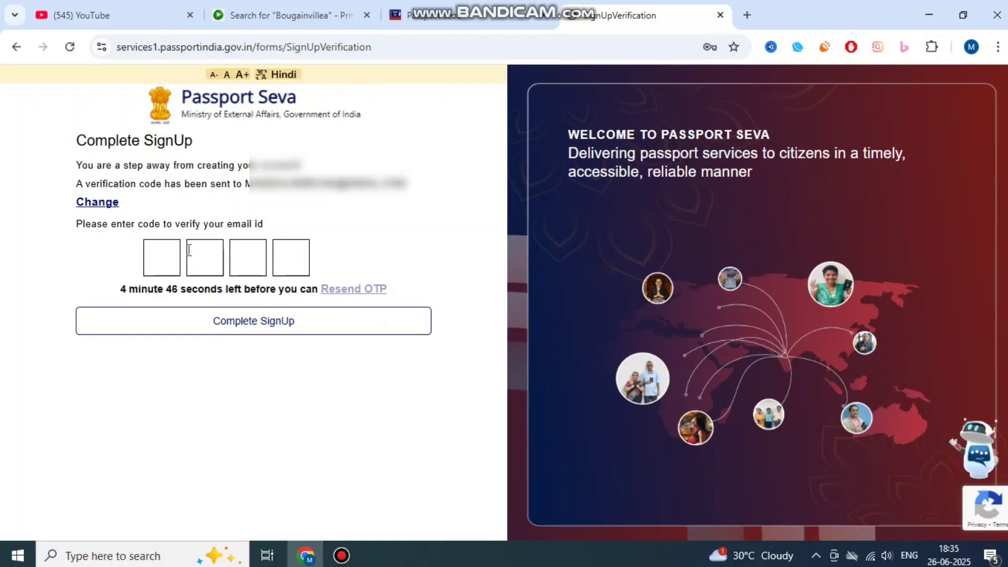
left_click(164, 258)
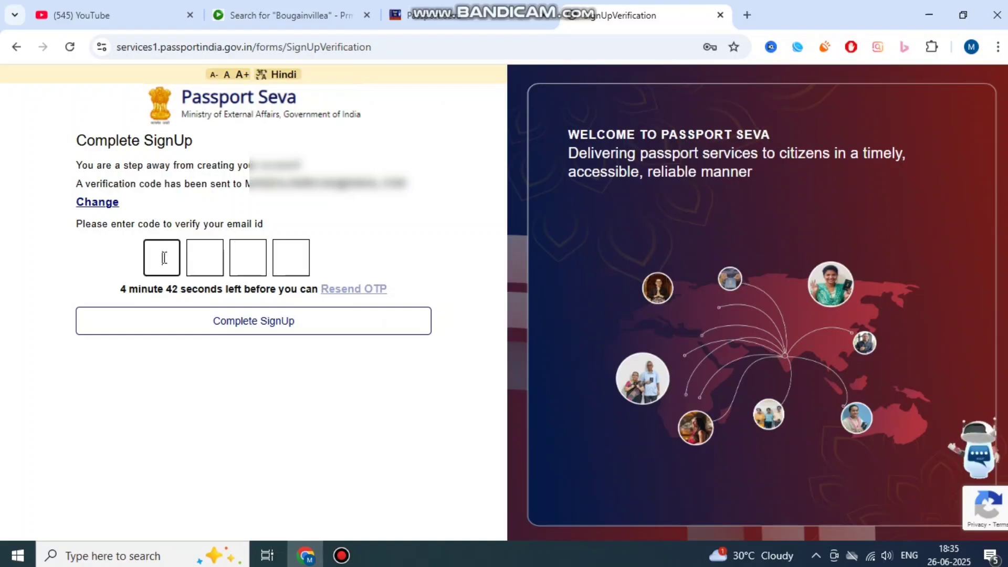
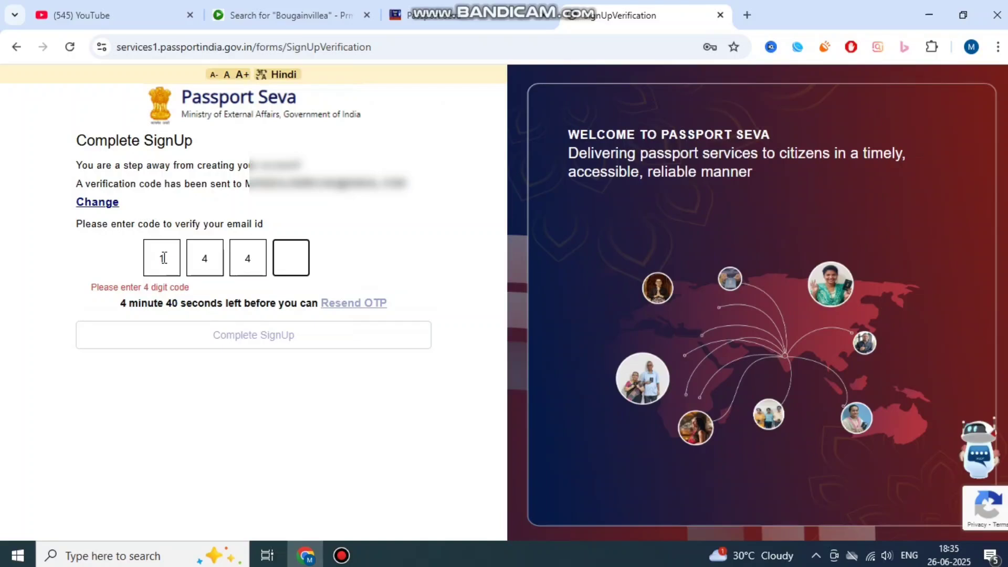
left_click(213, 327)
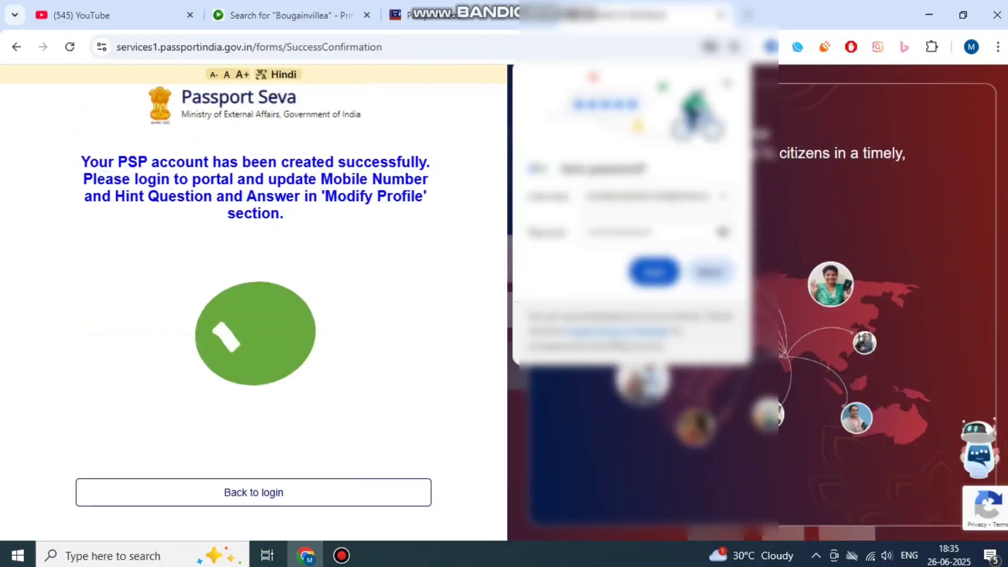
left_click(729, 84)
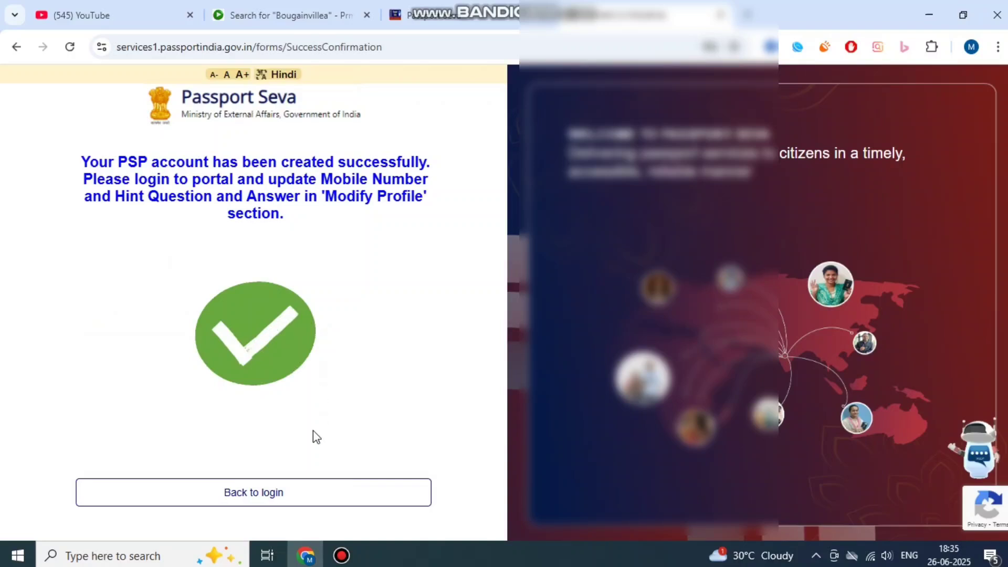
left_click(308, 498)
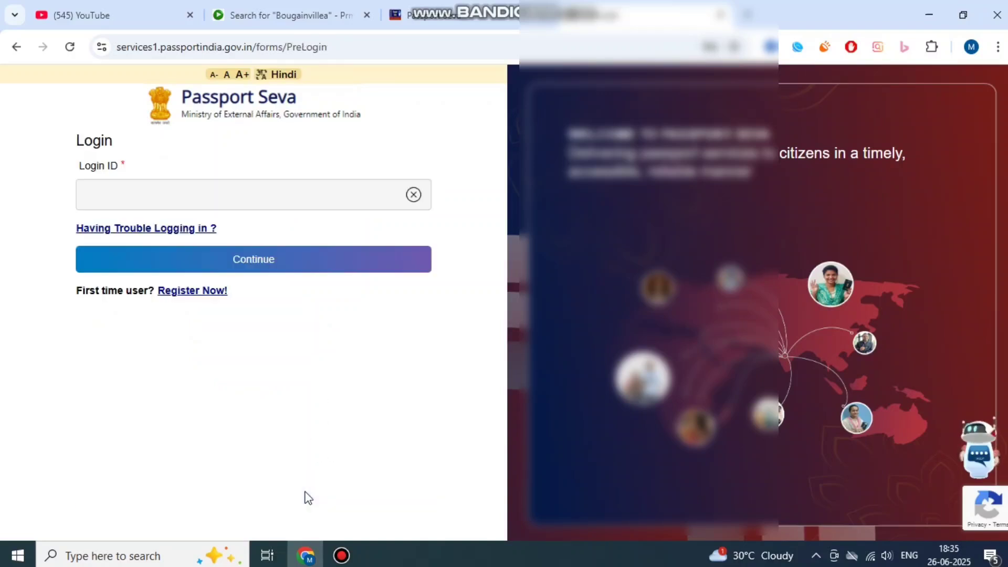
Step: Sign in using the browser's saved login ID and password for the new account
left_click(149, 191)
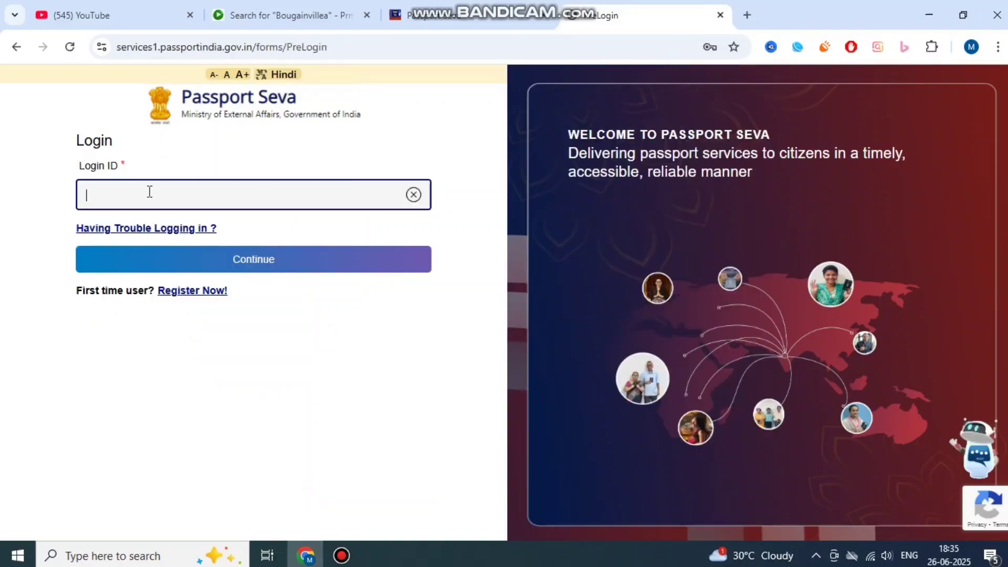
left_click(342, 556)
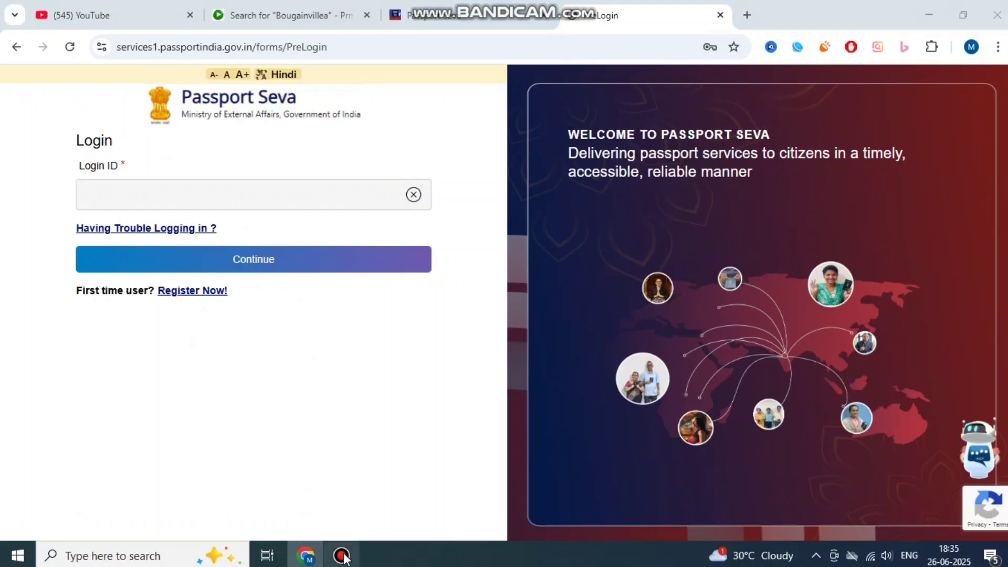
left_click(579, 21)
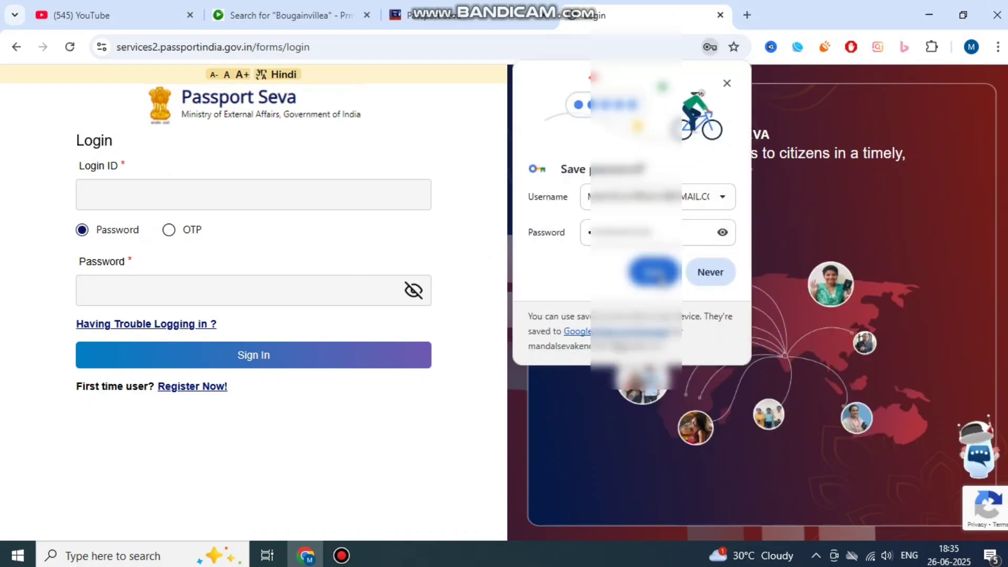
left_click(659, 278)
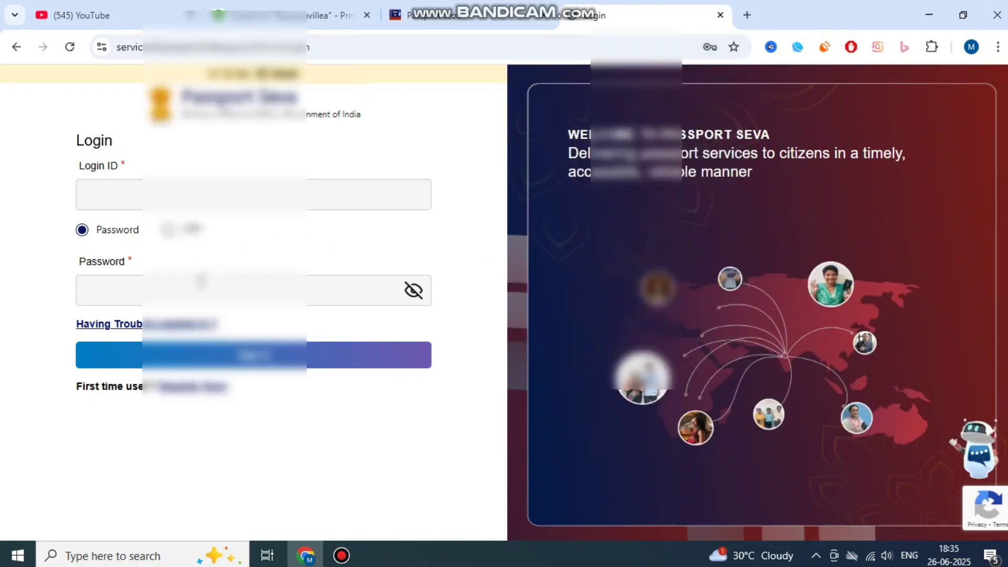
left_click(259, 196)
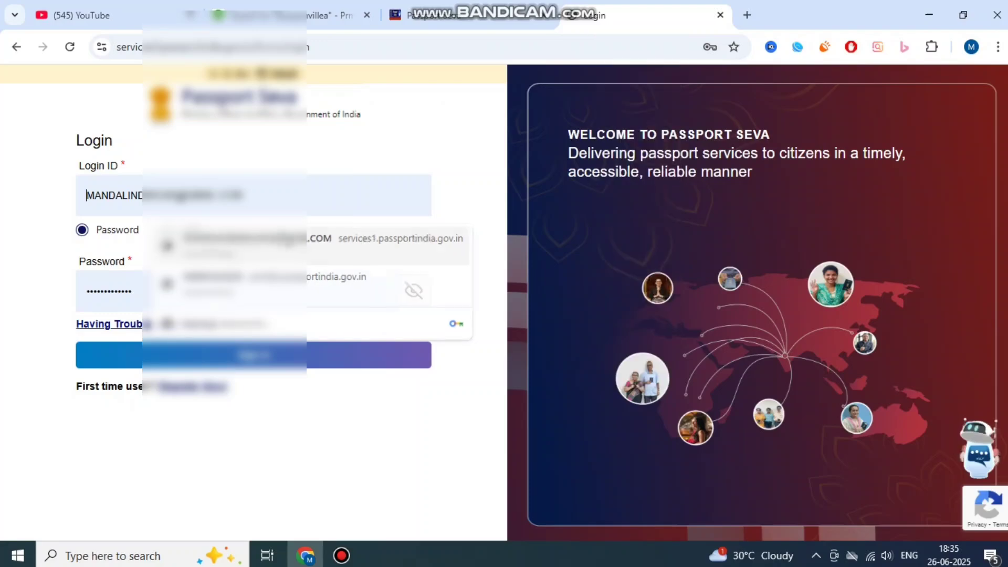
left_click(287, 244)
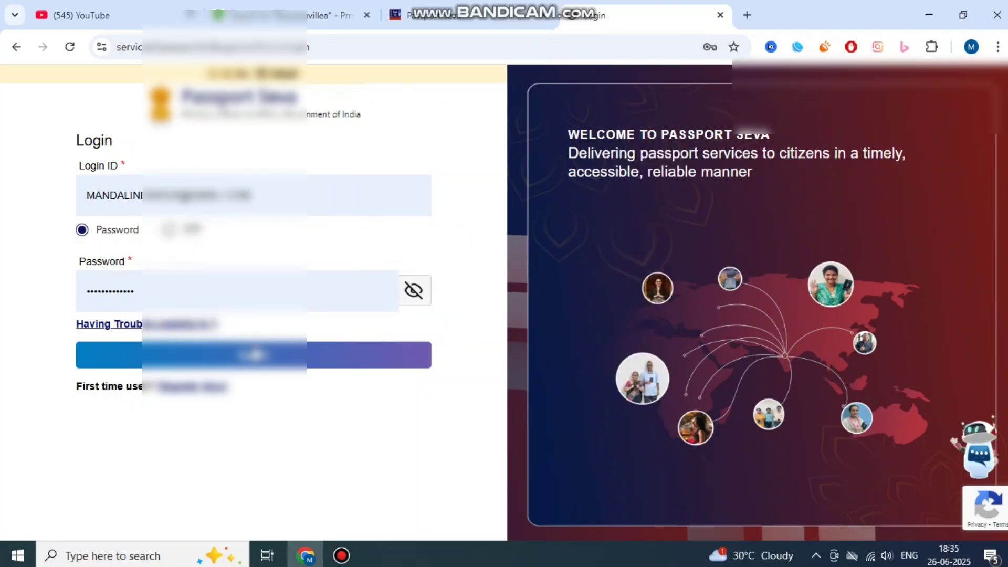
left_click(252, 357)
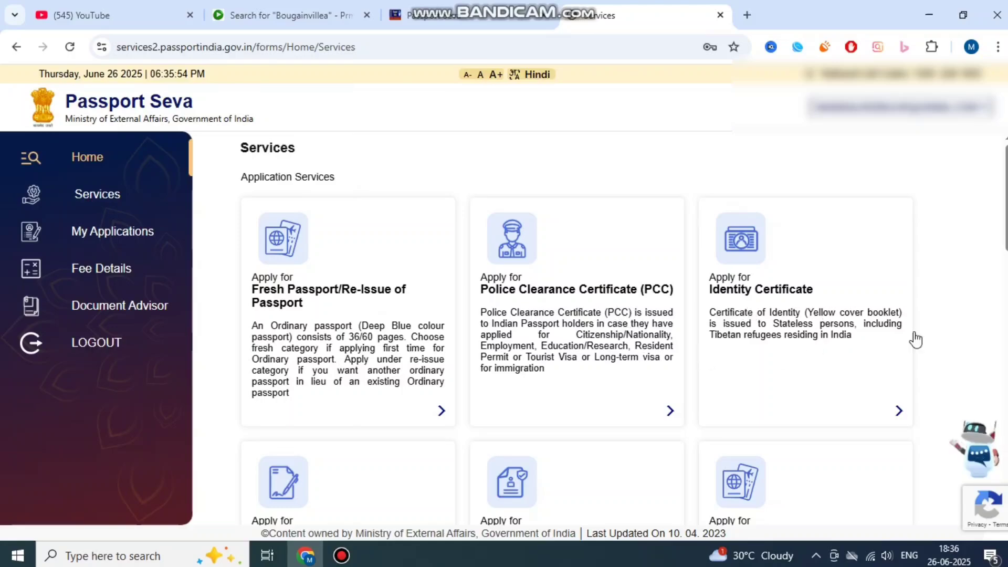
Step: Start an 'Apply for Fresh Passport/Re-Issue of Passport' application from the Services page
scroll(881, 354, "down", 3)
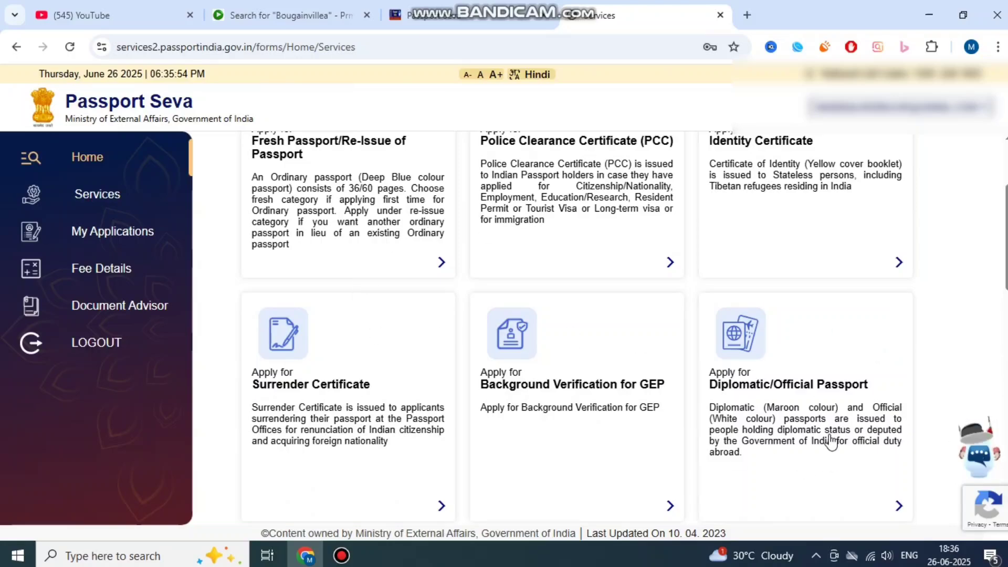
scroll(831, 441, "down", 4)
scroll(639, 424, "up", 7)
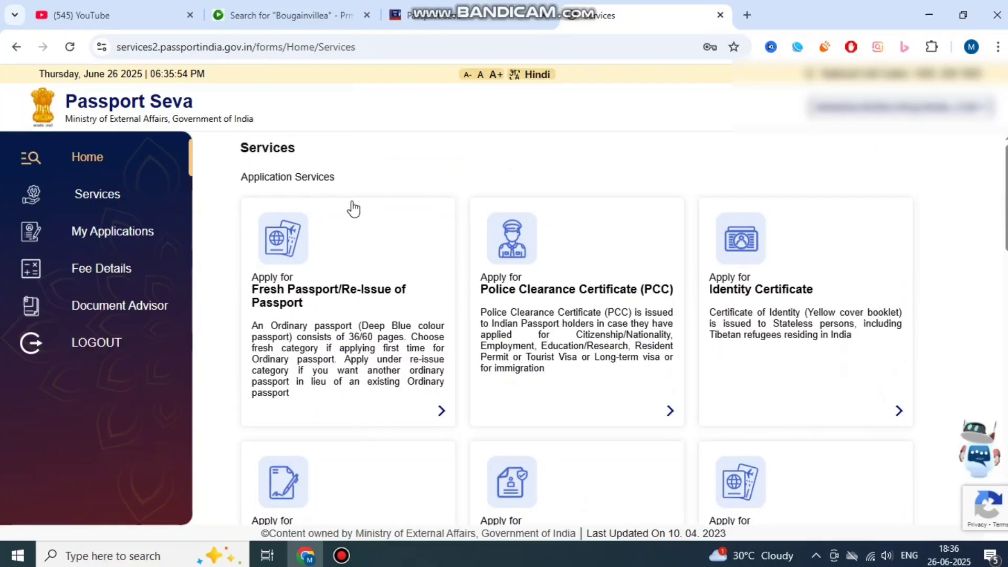
left_click(342, 308)
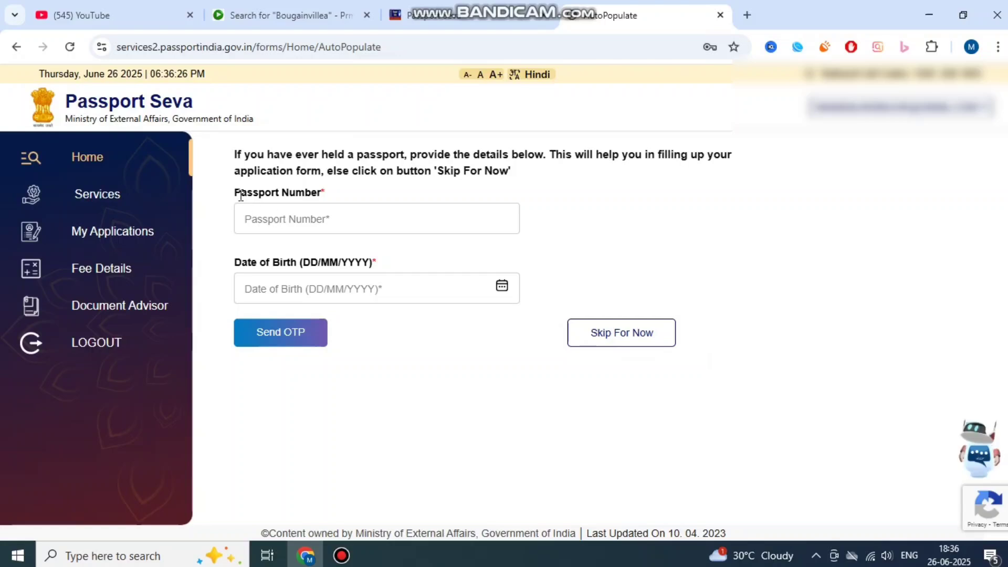
Step: Skip the earlier-passport details, keep Kolkata as passport office, and continue to Passport Type
left_click_drag(241, 195, 354, 201)
left_click(354, 201)
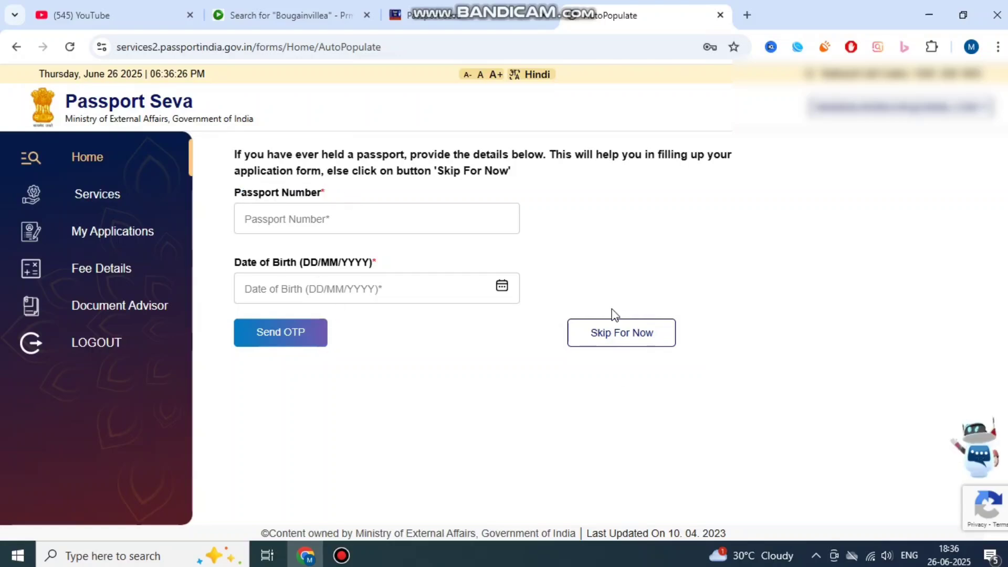
left_click(634, 348)
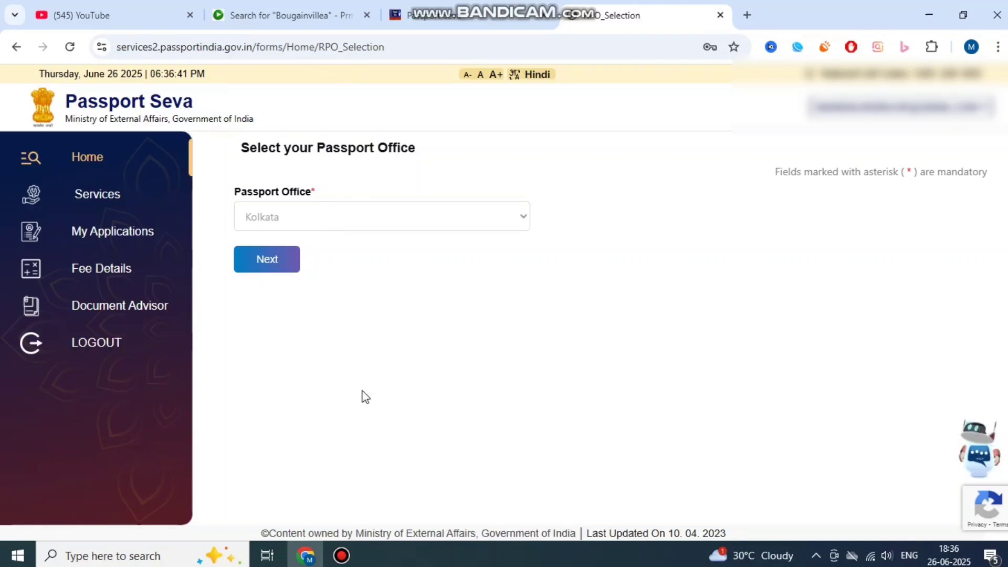
left_click(341, 556)
left_click(786, 328)
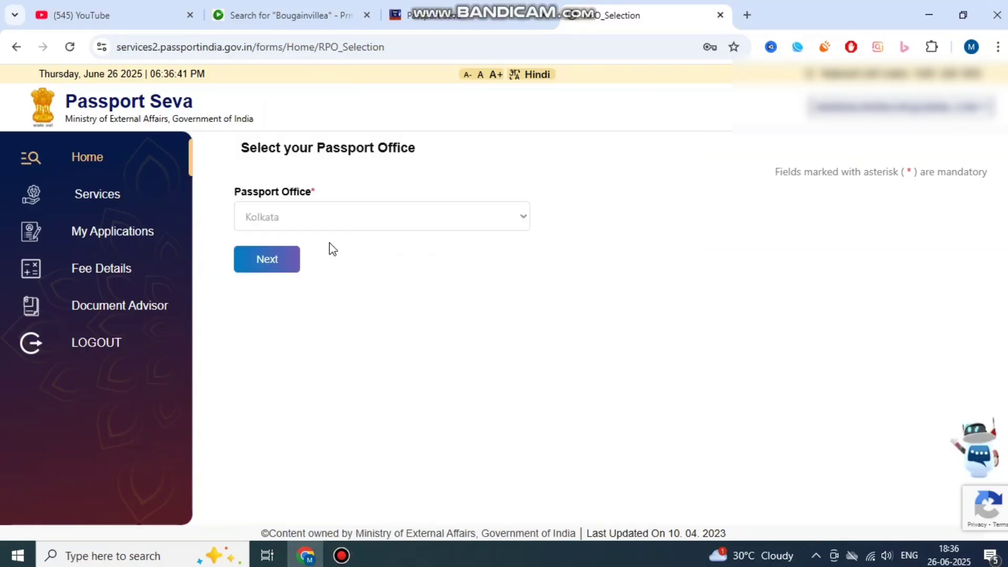
left_click(282, 259)
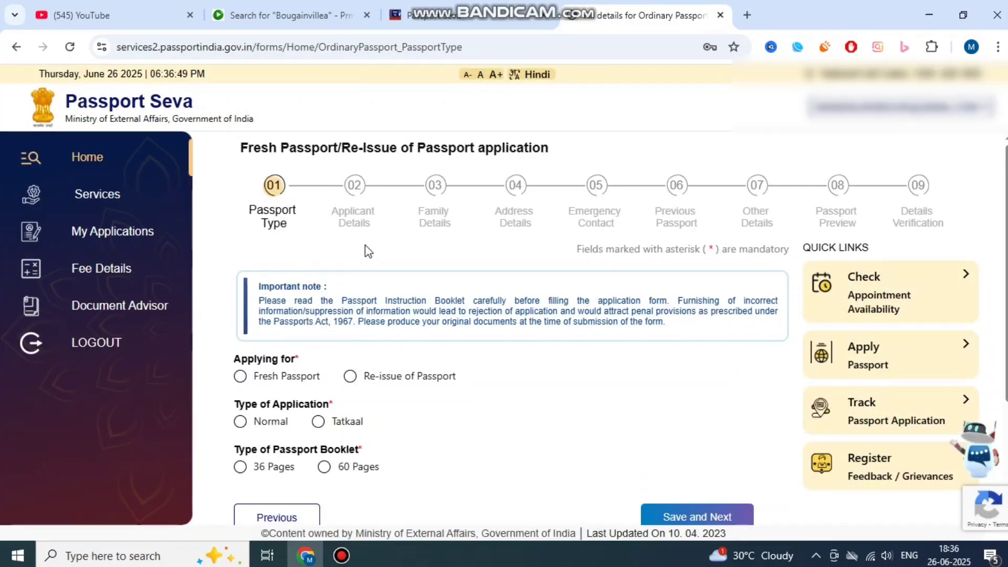
Step: Choose Fresh Passport, Normal application type and a 36-page booklet, then save the step
scroll(290, 285, "down", 1)
left_click_drag(239, 288, 317, 293)
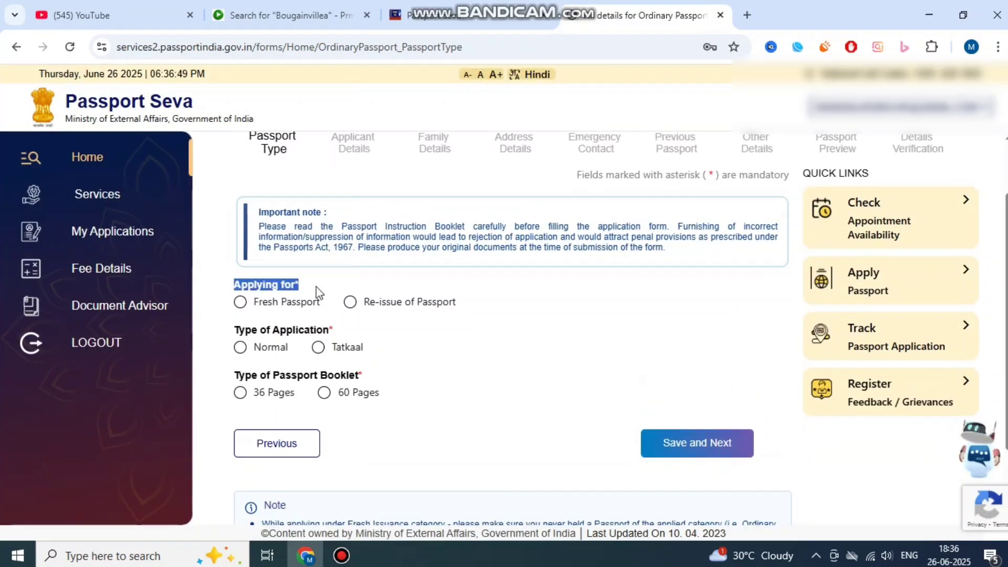
left_click(317, 293)
left_click(241, 307)
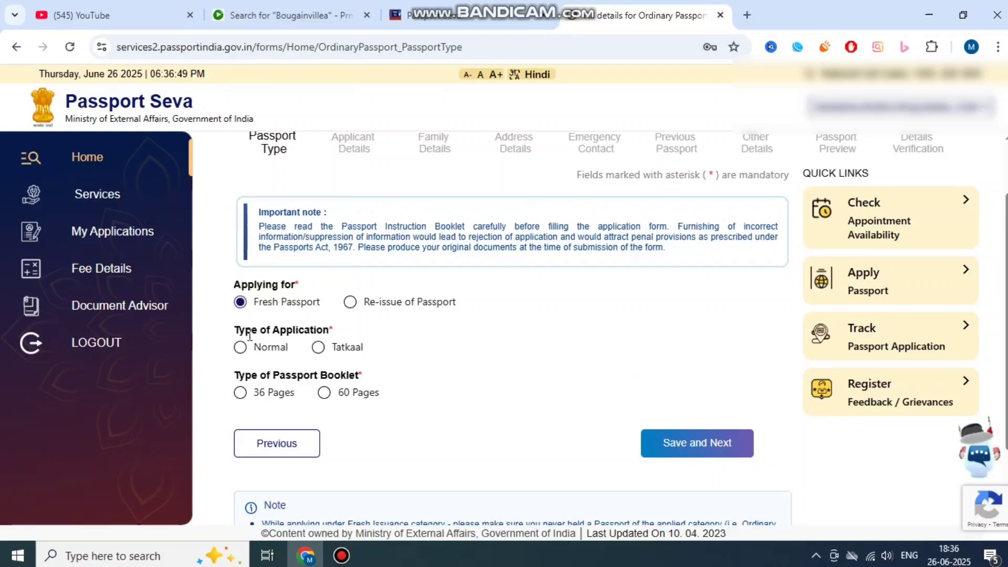
left_click_drag(251, 330, 325, 334)
left_click(318, 350)
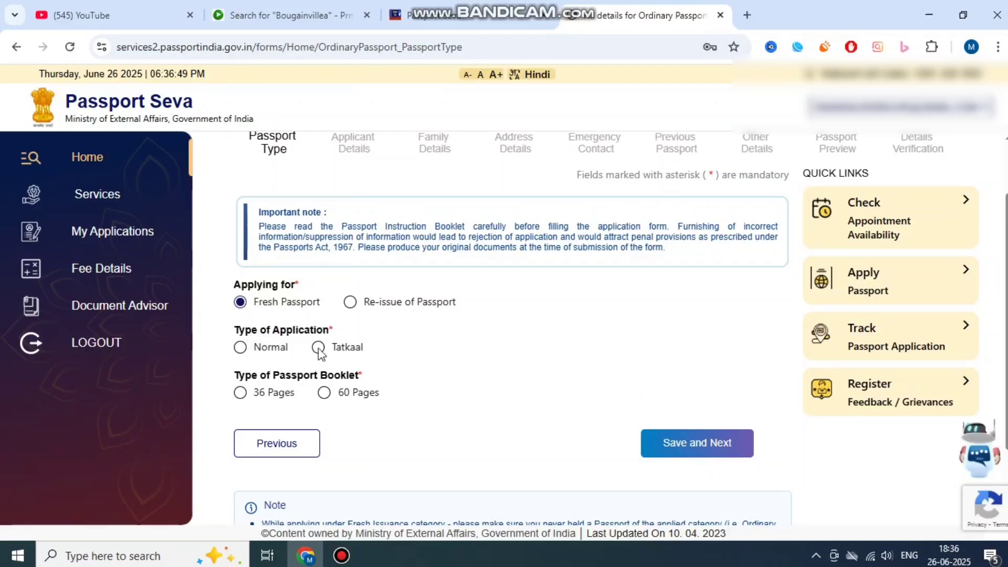
left_click(240, 349)
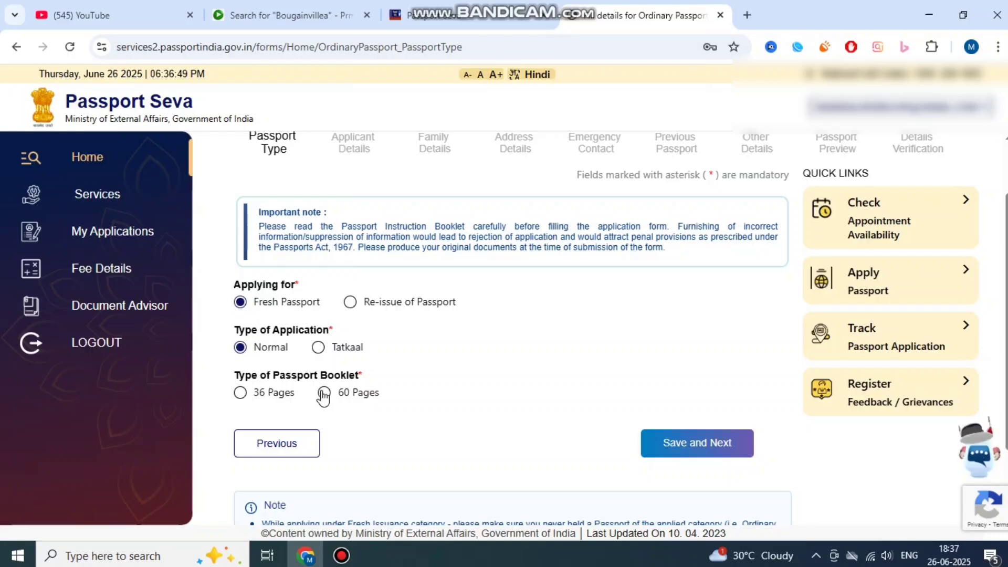
left_click(243, 394)
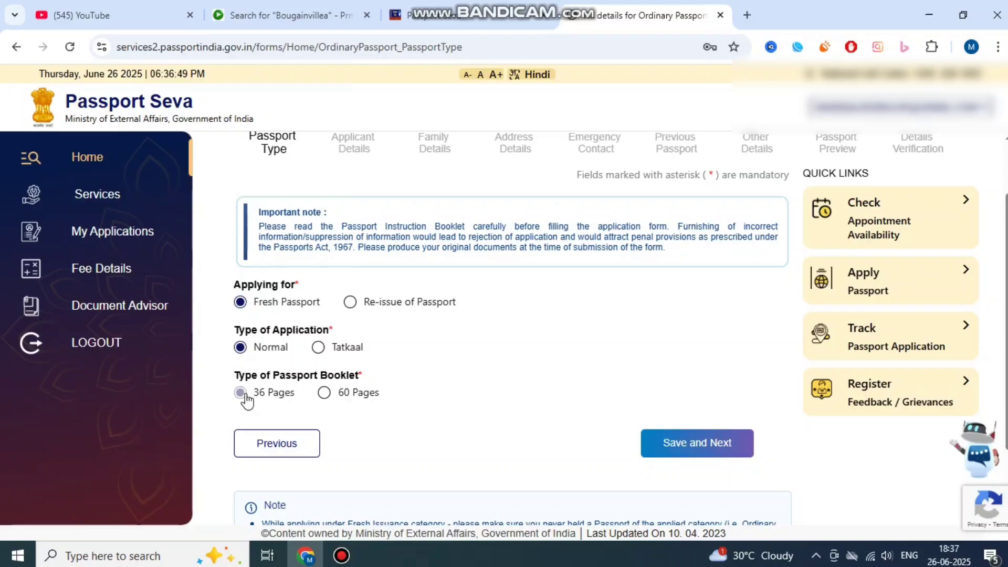
left_click(697, 453)
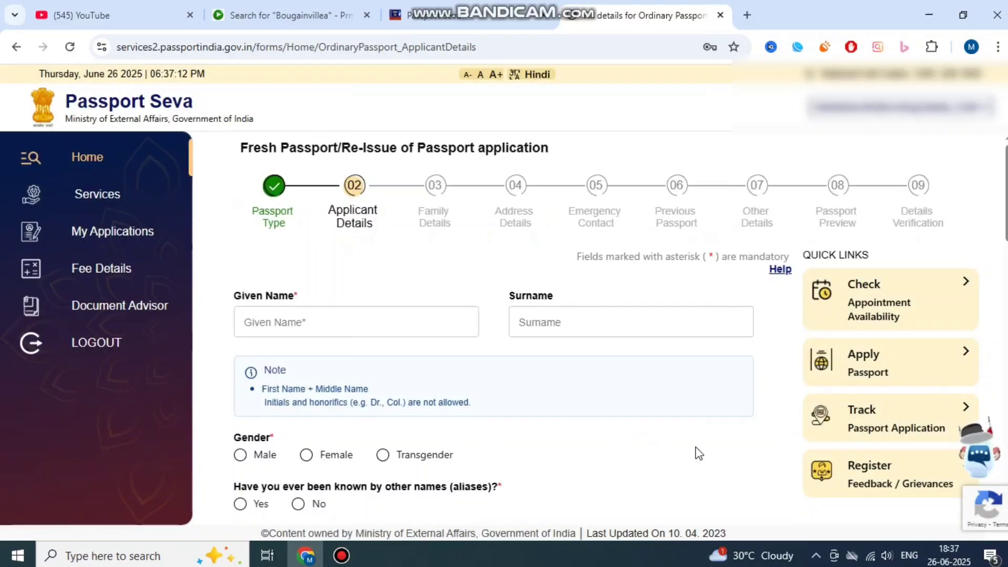
Step: Set the applicant's gender to Male
left_click(341, 556)
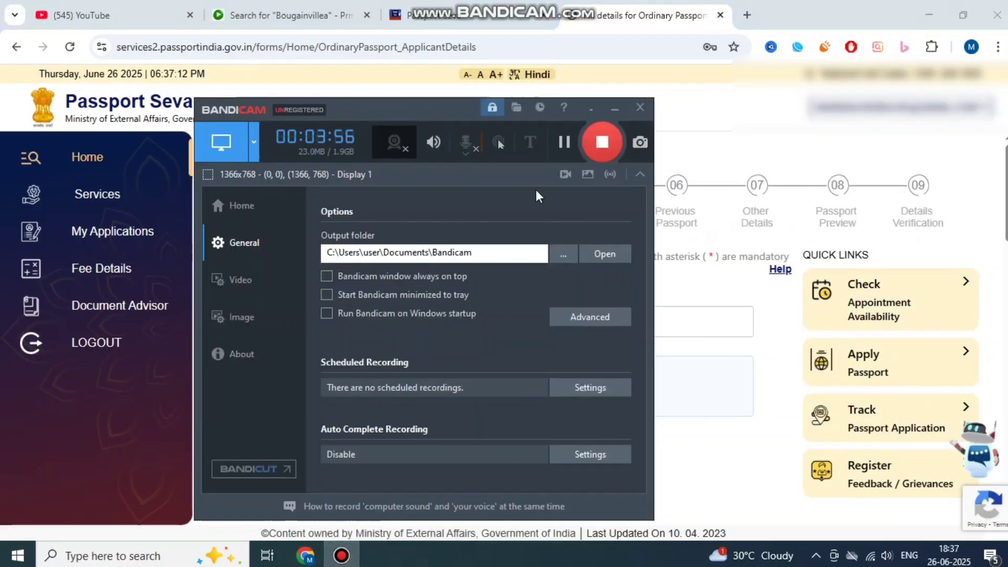
left_click(686, 254)
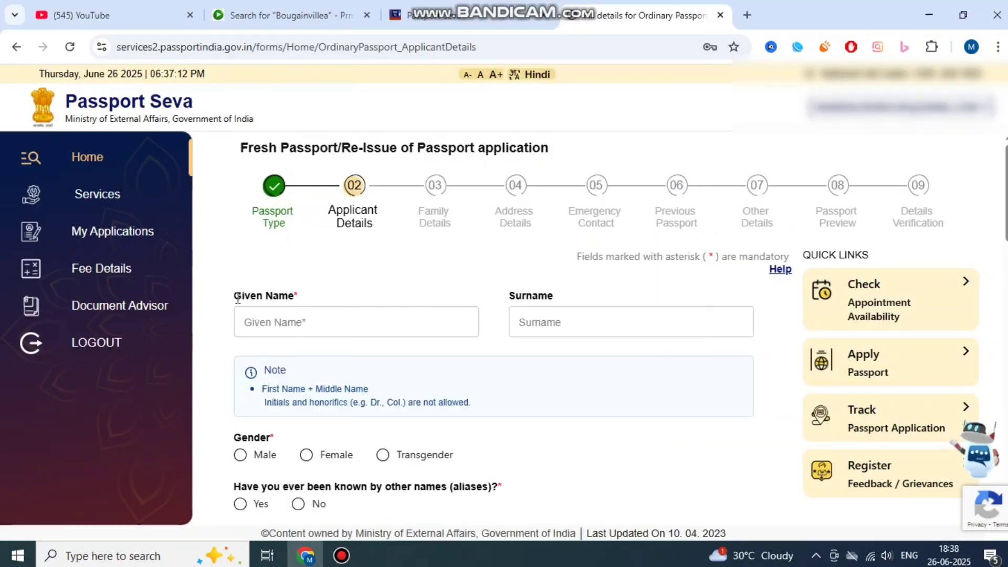
left_click_drag(234, 296, 297, 297)
left_click(517, 300)
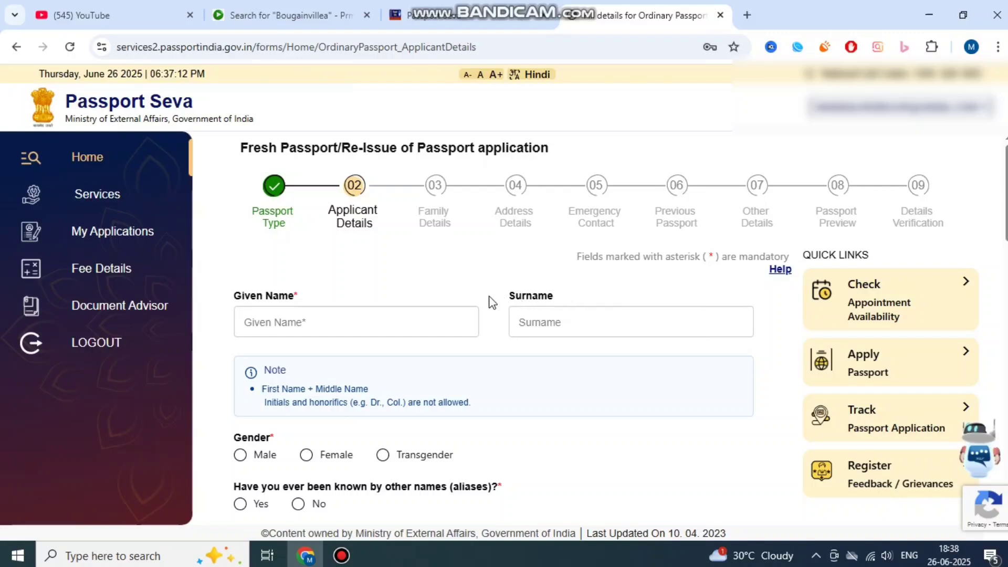
left_click_drag(506, 295, 563, 300)
left_click(565, 316)
scroll(310, 370, "down", 1)
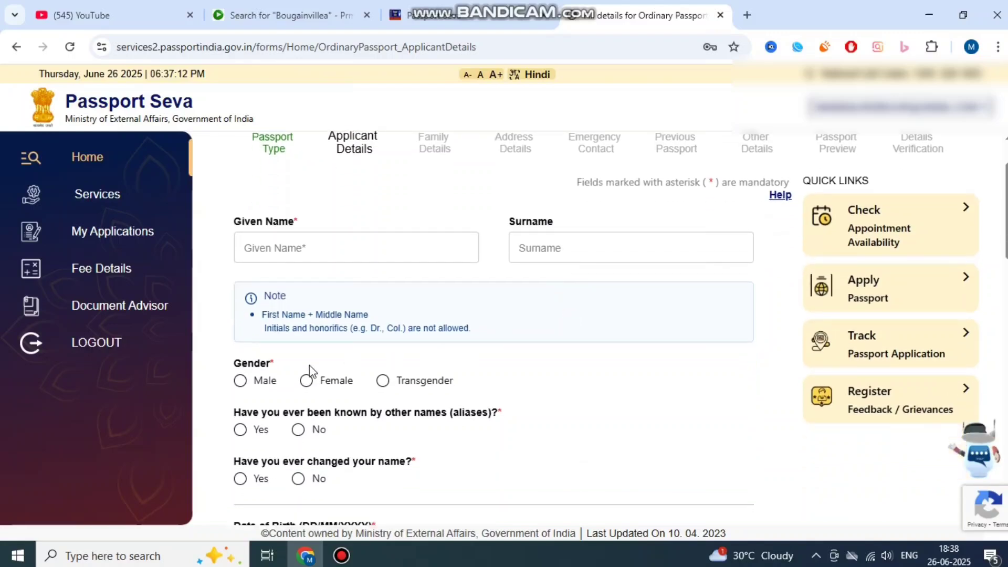
left_click_drag(225, 361, 282, 368)
left_click(282, 367)
left_click(247, 380)
Step: Answer No to both the other-names and name-change questions
scroll(382, 397, "down", 1)
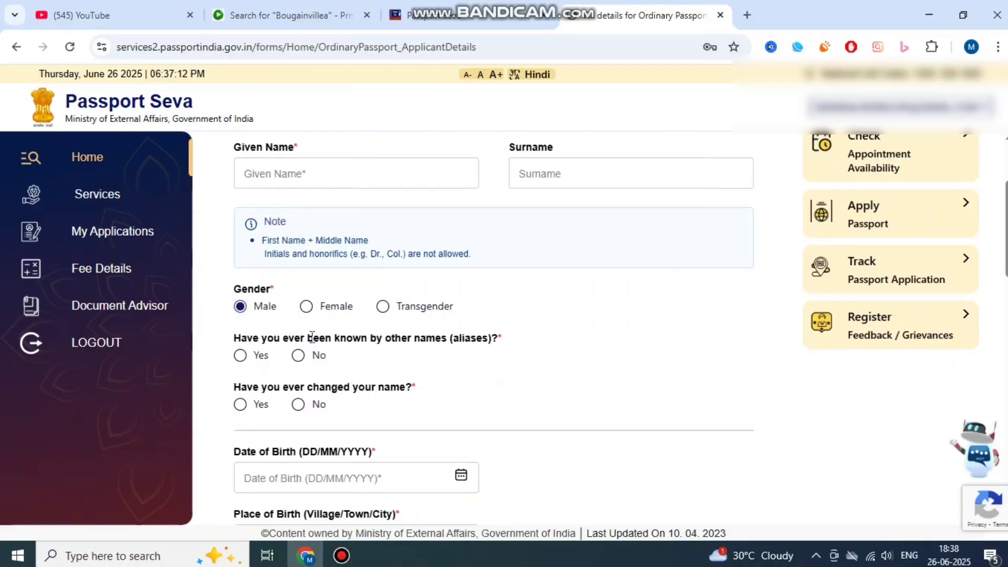
left_click_drag(340, 341, 478, 338)
left_click(478, 338)
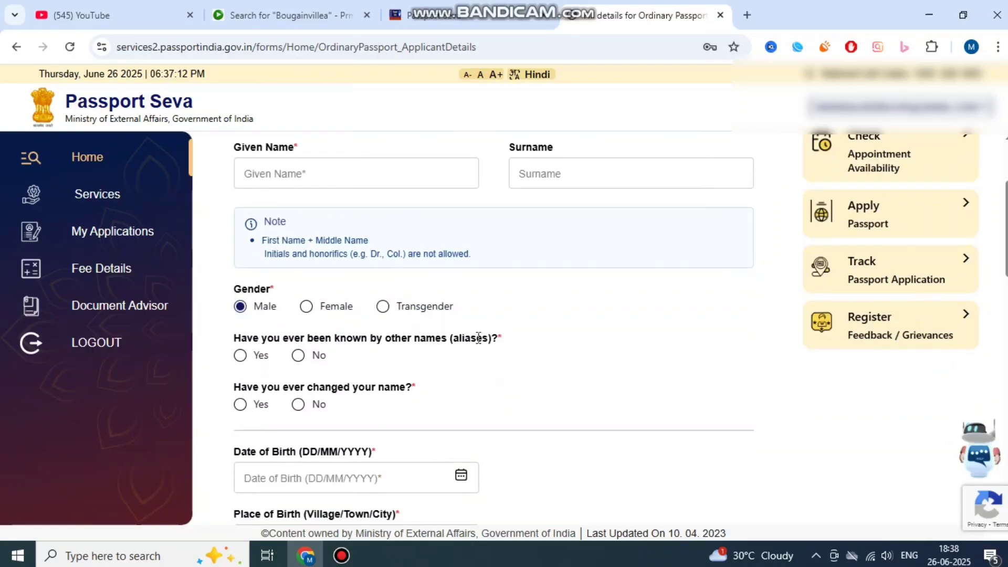
left_click(298, 357)
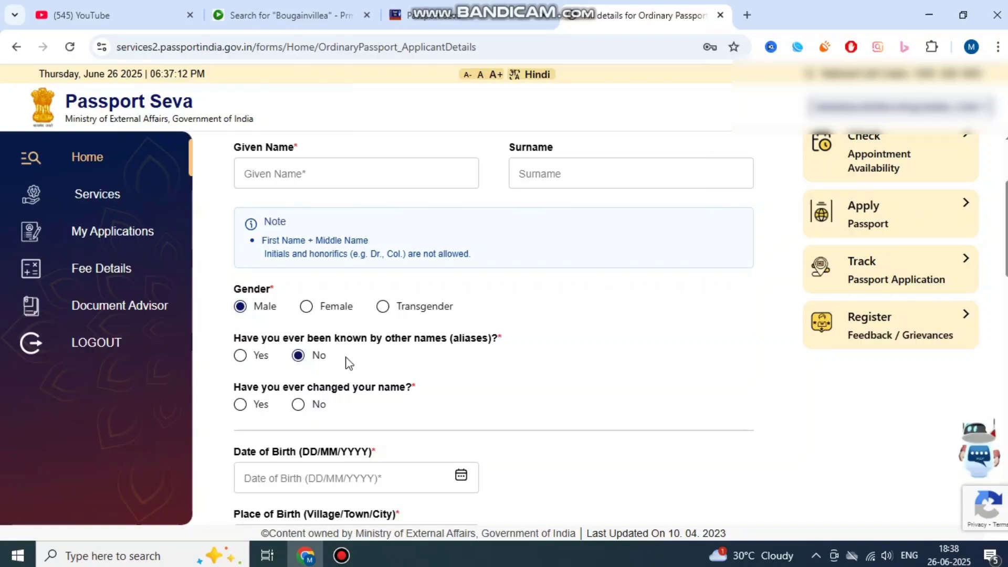
scroll(367, 373, "down", 3)
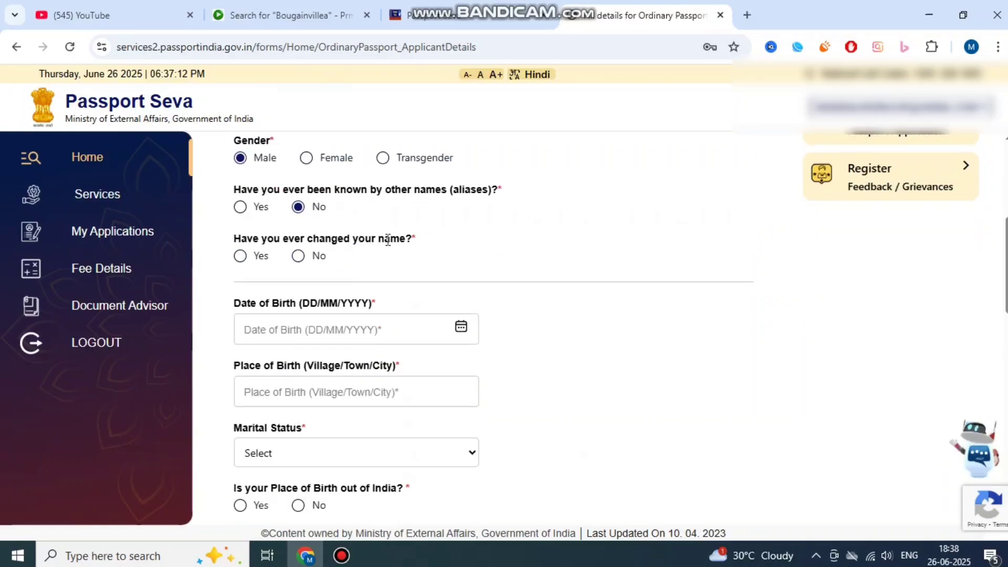
left_click(301, 257)
Step: Scroll on to the Date of Birth and Place of Birth questions
scroll(345, 282, "down", 2)
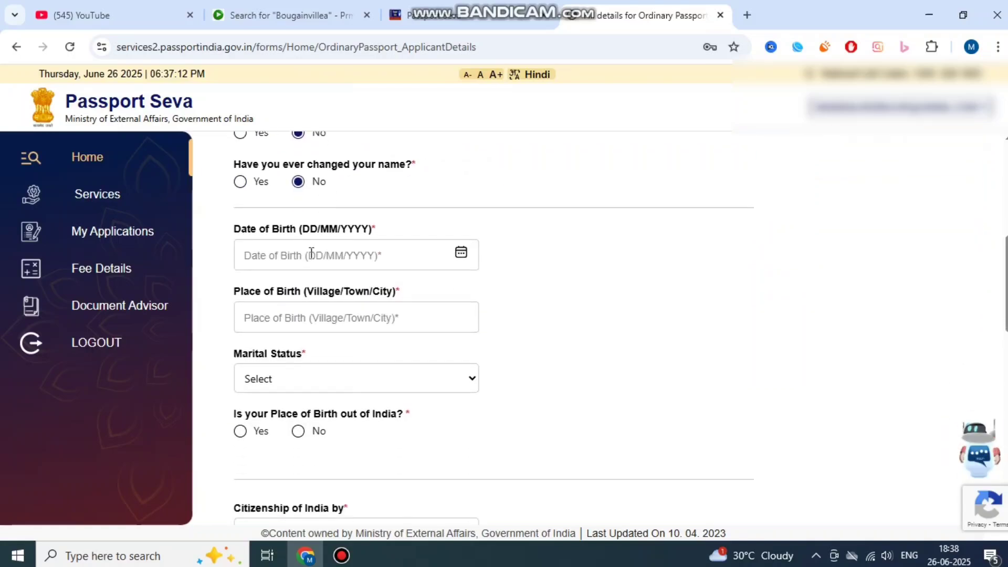
left_click_drag(251, 229, 357, 227)
left_click(359, 226)
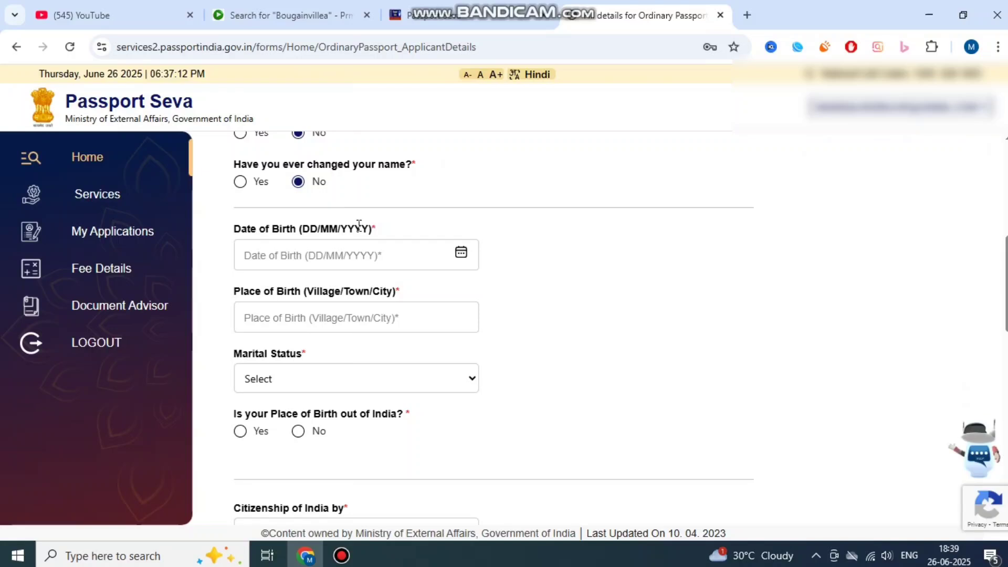
left_click_drag(249, 290, 377, 290)
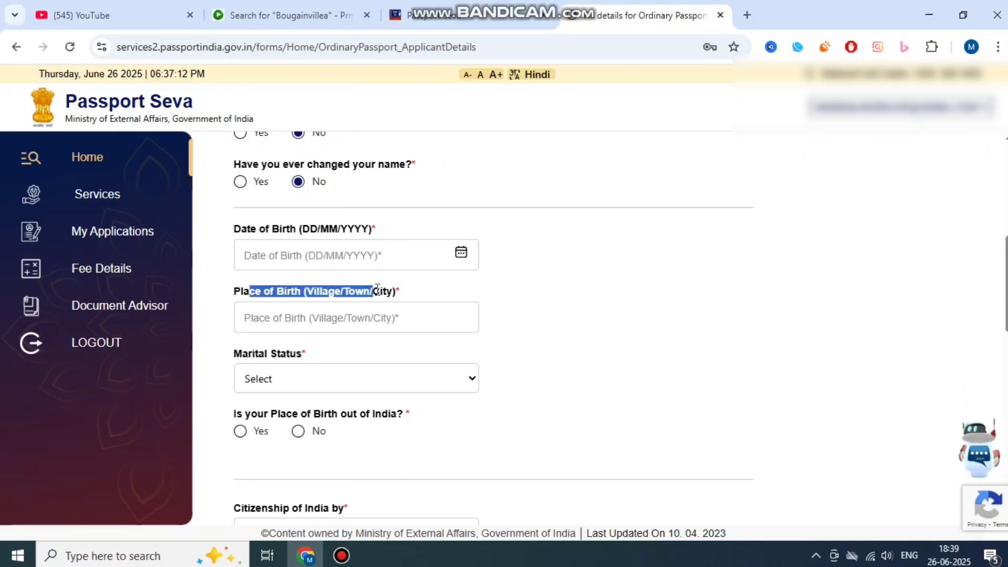
left_click(377, 290)
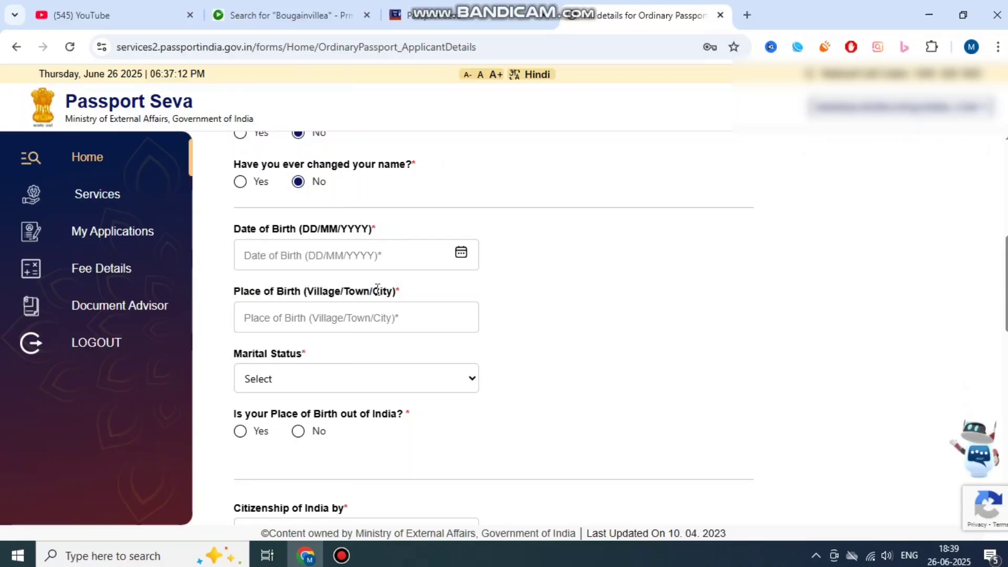
scroll(370, 318, "down", 2)
Step: Set marital status to Single and answer No to birth outside India
left_click_drag(233, 279, 315, 284)
left_click(321, 311)
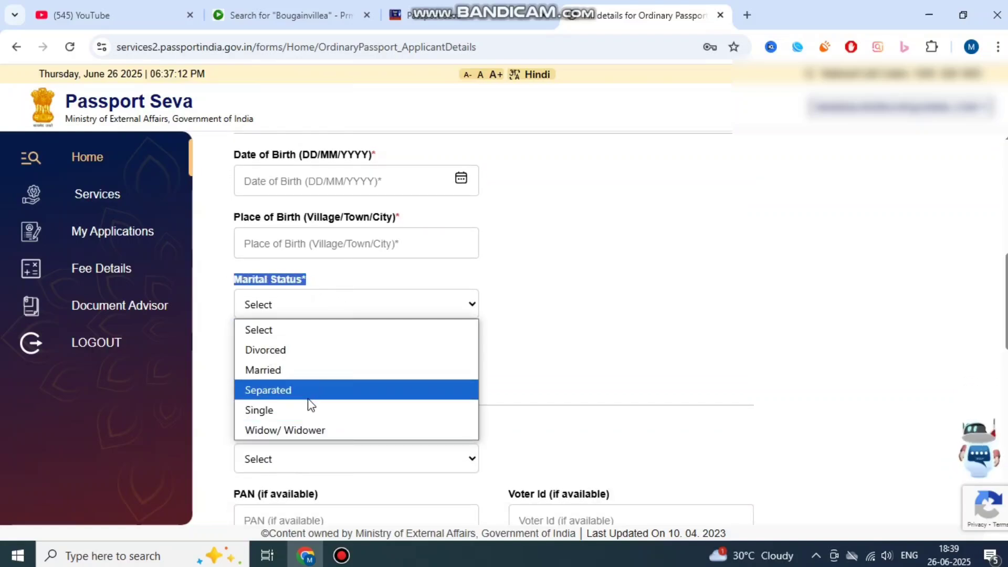
left_click(307, 411)
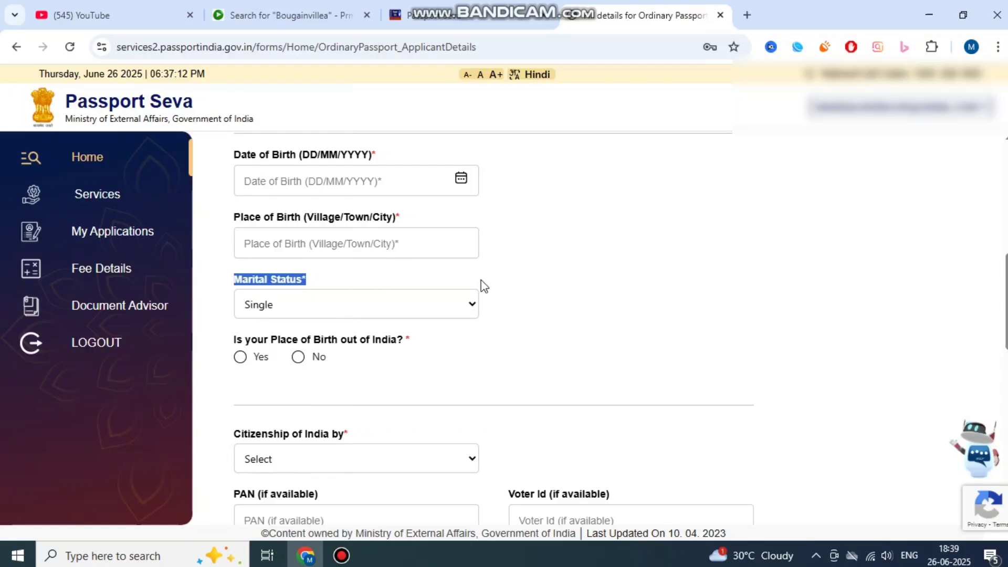
left_click(508, 282)
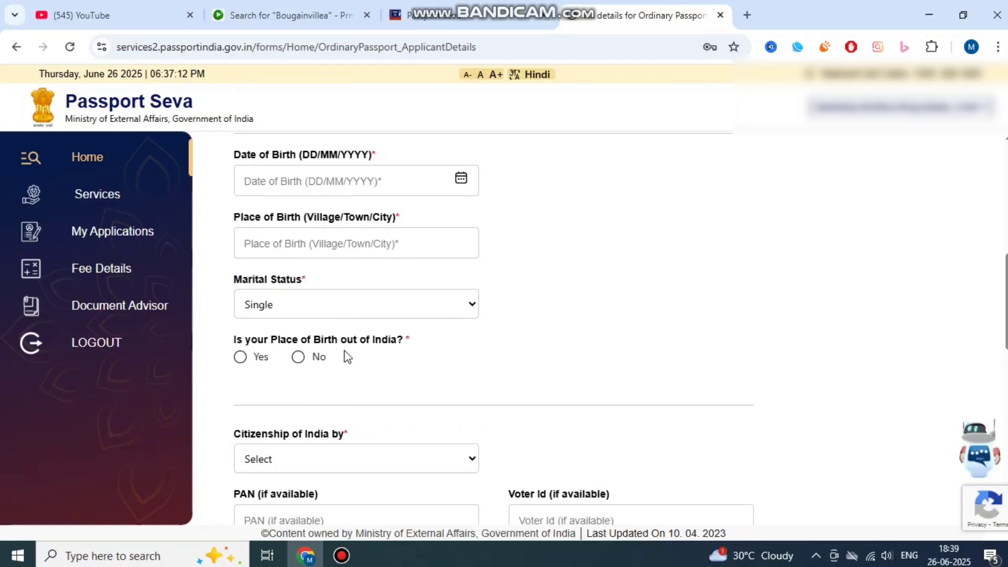
left_click(298, 359)
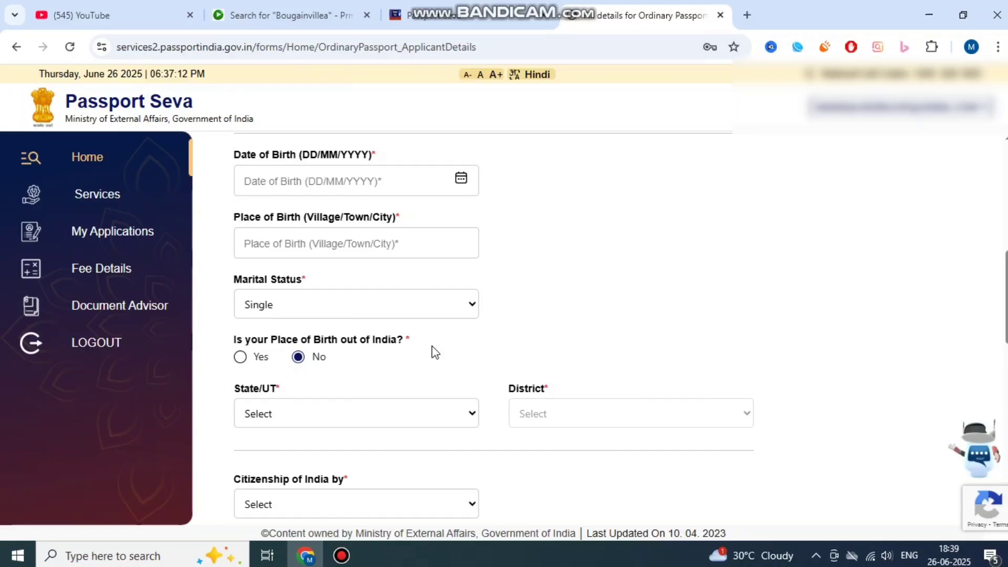
left_click(241, 357)
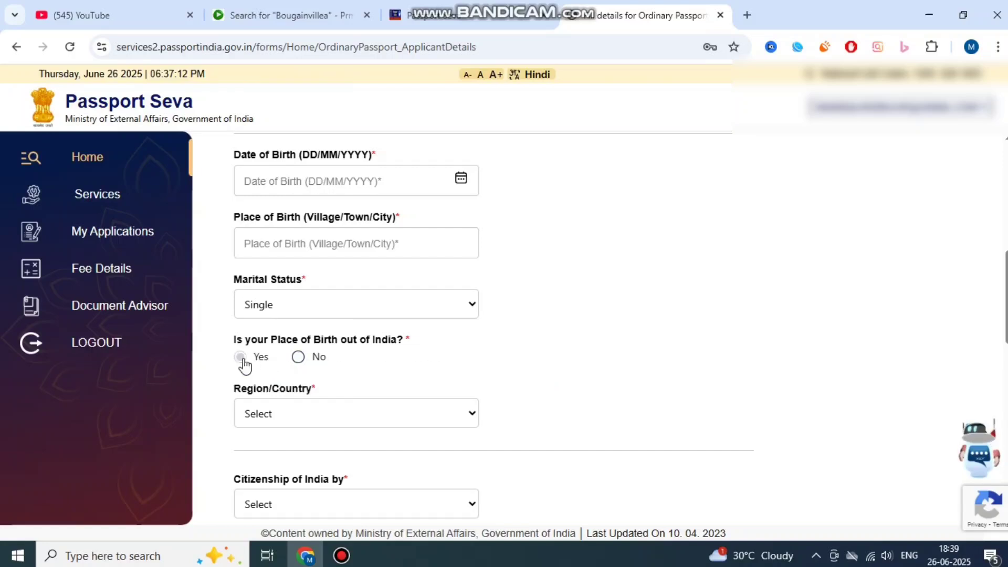
left_click(309, 358)
Step: Choose West Bengal as State/UT and SUNDARBAN as District of birth
left_click(349, 407)
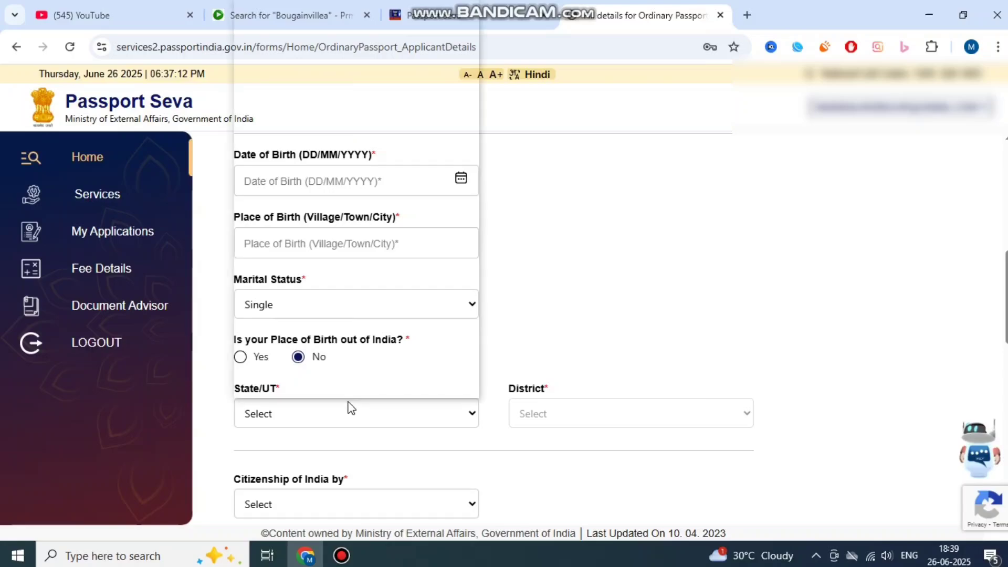
scroll(315, 262, "down", 5)
left_click(297, 387)
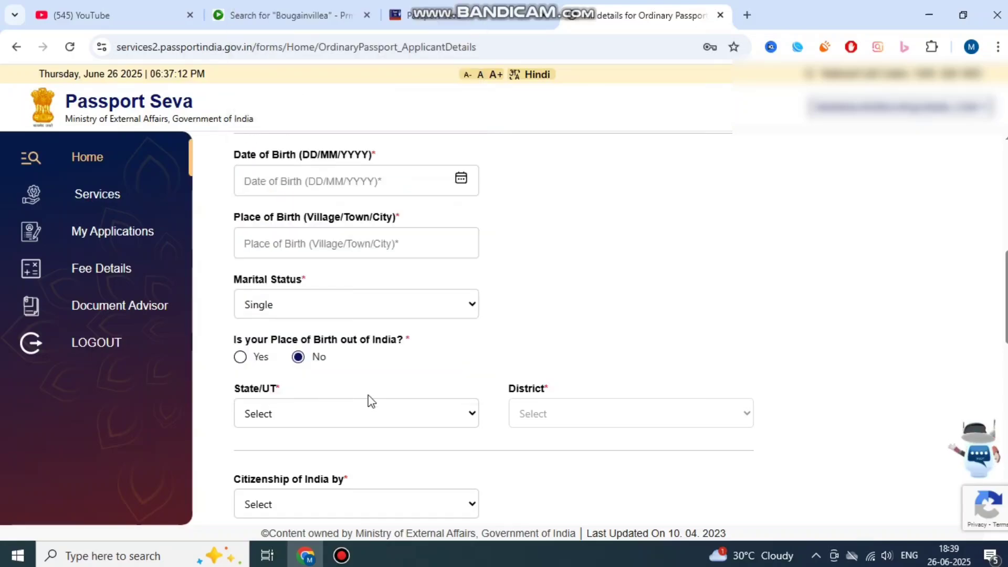
left_click(576, 410)
scroll(626, 275, "down", 5)
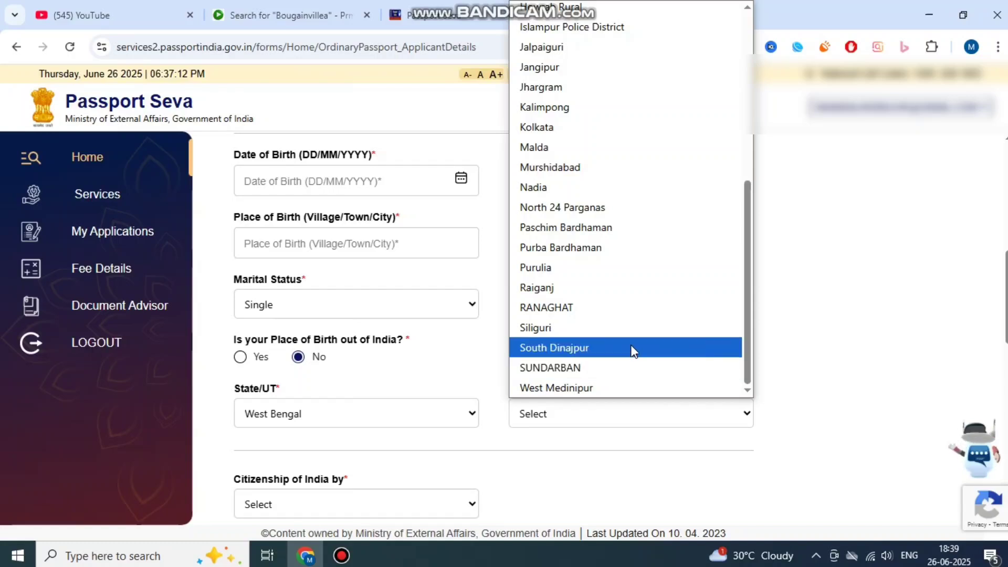
scroll(633, 352, "up", 5)
scroll(634, 352, "down", 5)
left_click(605, 367)
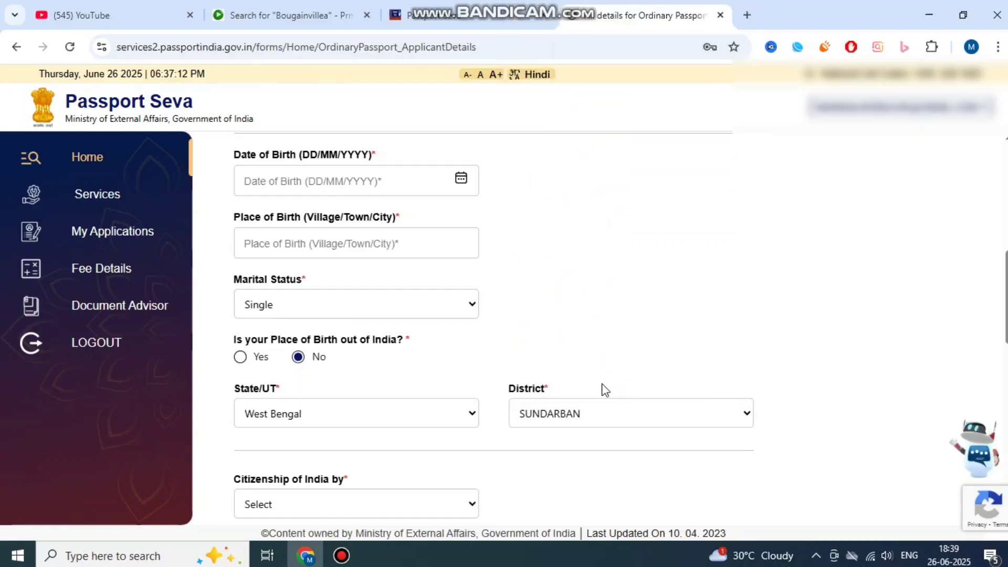
scroll(656, 331, "down", 3)
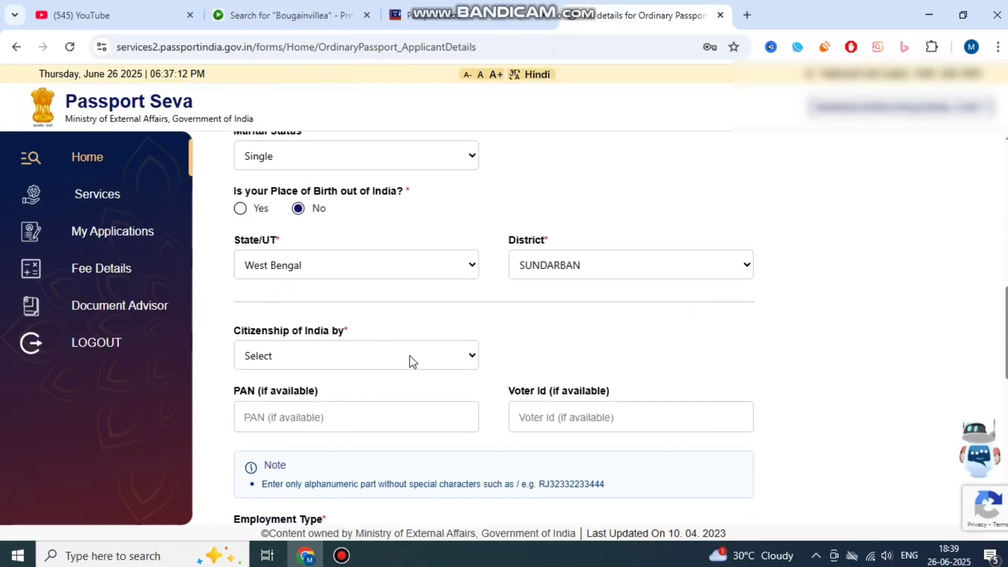
Step: Select Birth as the applicant's mode of citizenship
left_click_drag(249, 330, 361, 340)
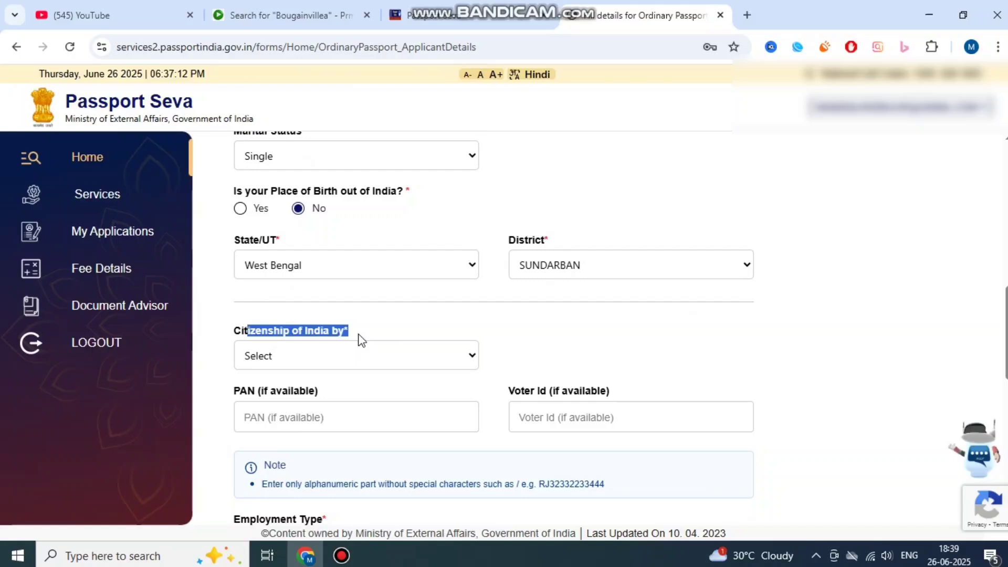
left_click(337, 360)
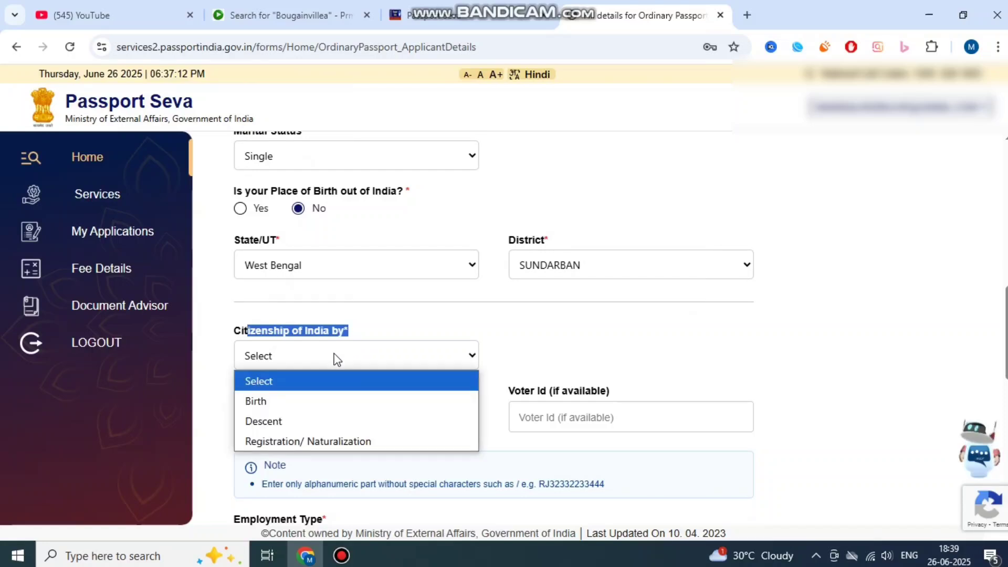
left_click(362, 325)
left_click(362, 355)
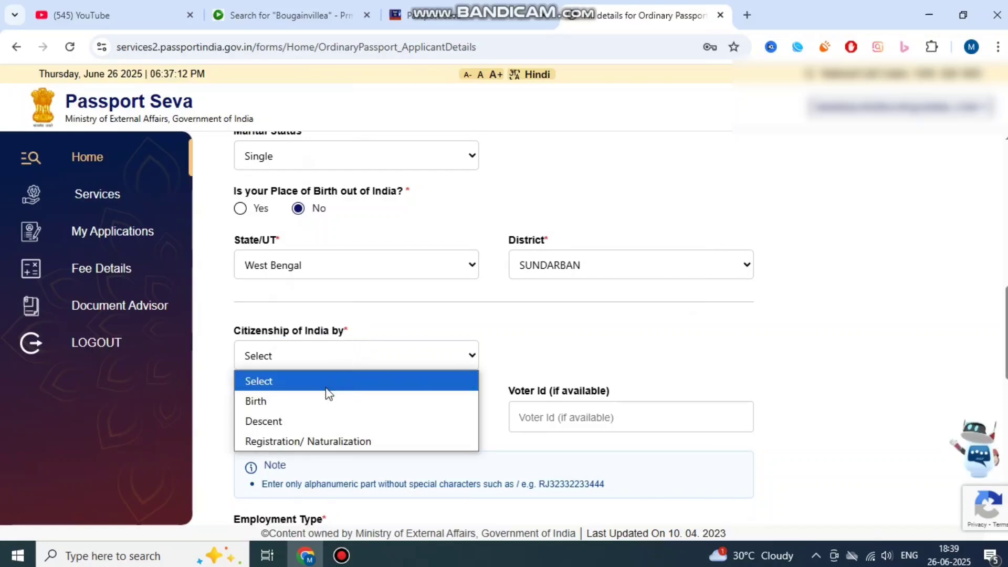
left_click(316, 403)
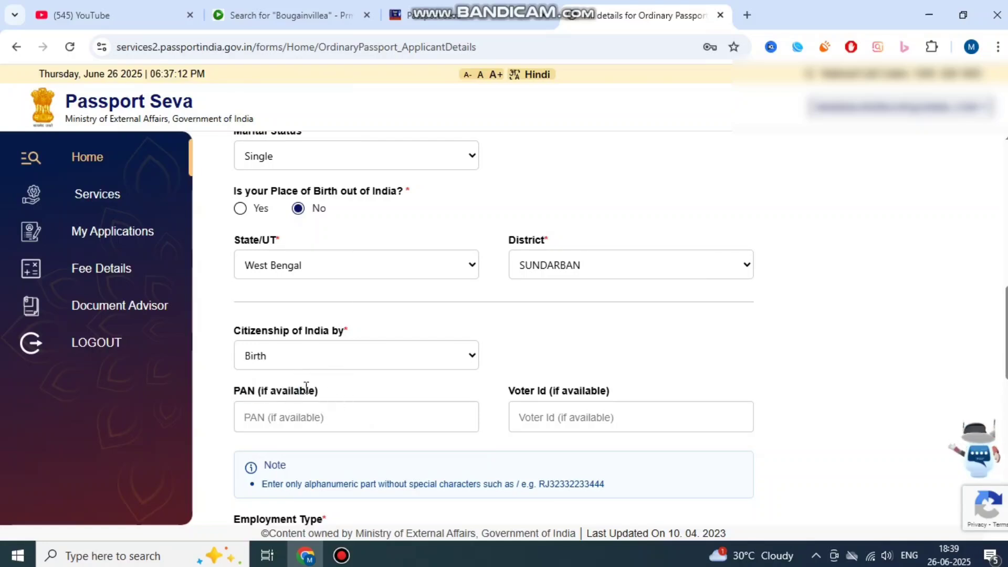
Step: Set the employment type to Self Employed
left_click_drag(507, 391, 663, 395)
left_click(633, 367)
scroll(540, 367, "down", 1)
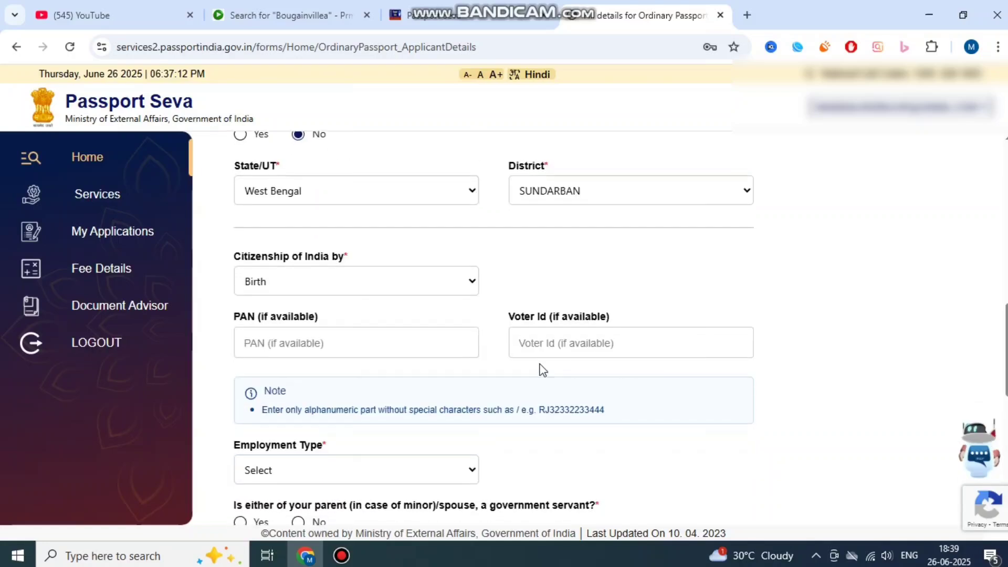
scroll(455, 384, "down", 1)
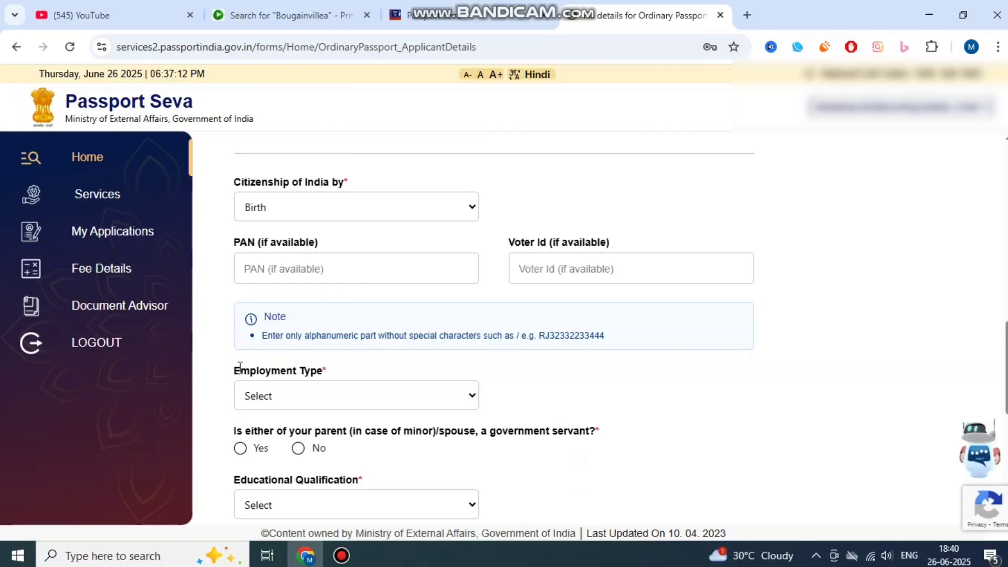
left_click_drag(240, 366, 335, 378)
left_click(329, 405)
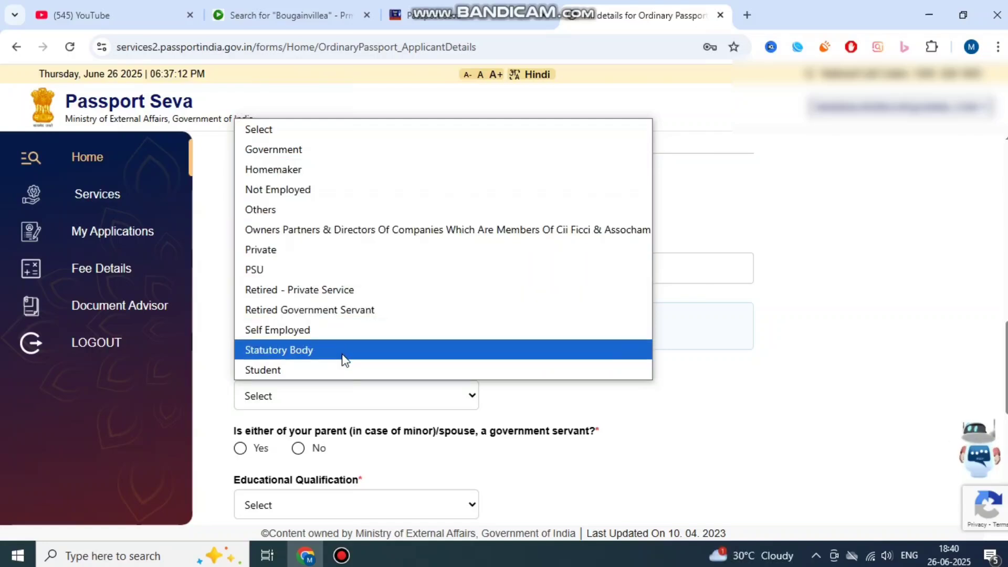
left_click(342, 332)
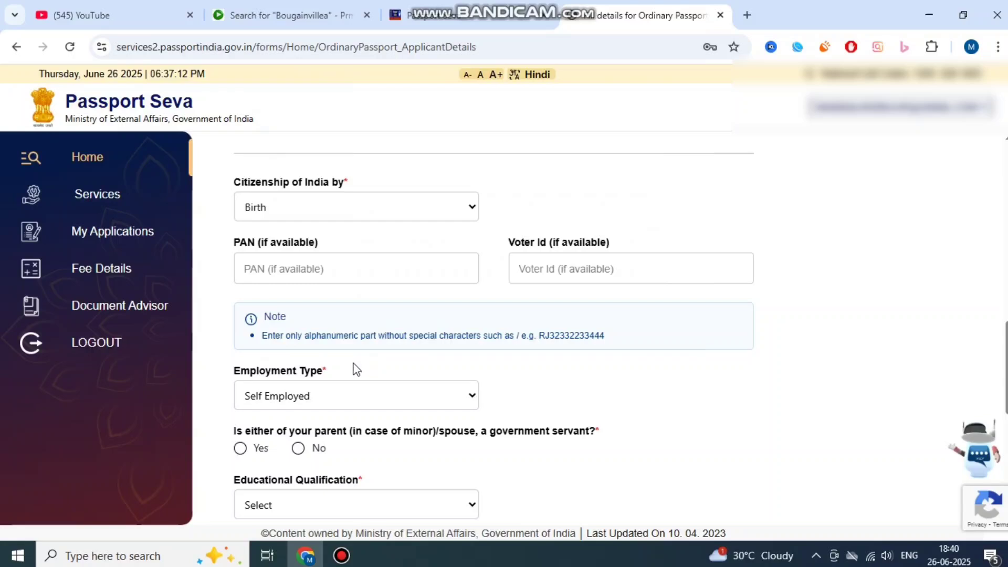
Step: Answer No to the government-servant question and choose Graduate And Above as qualification
scroll(317, 388, "down", 2)
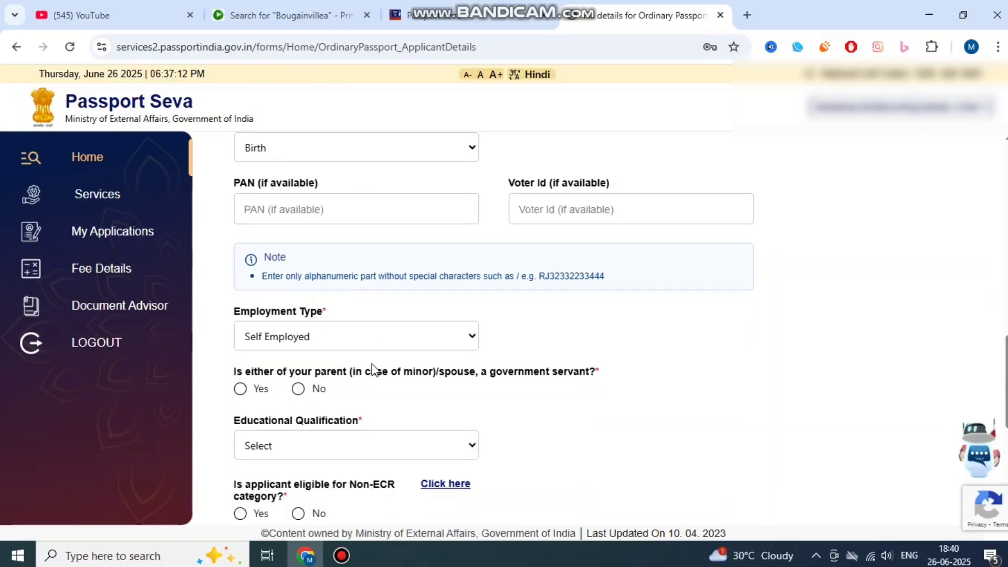
left_click_drag(307, 357, 589, 357)
left_click(589, 357)
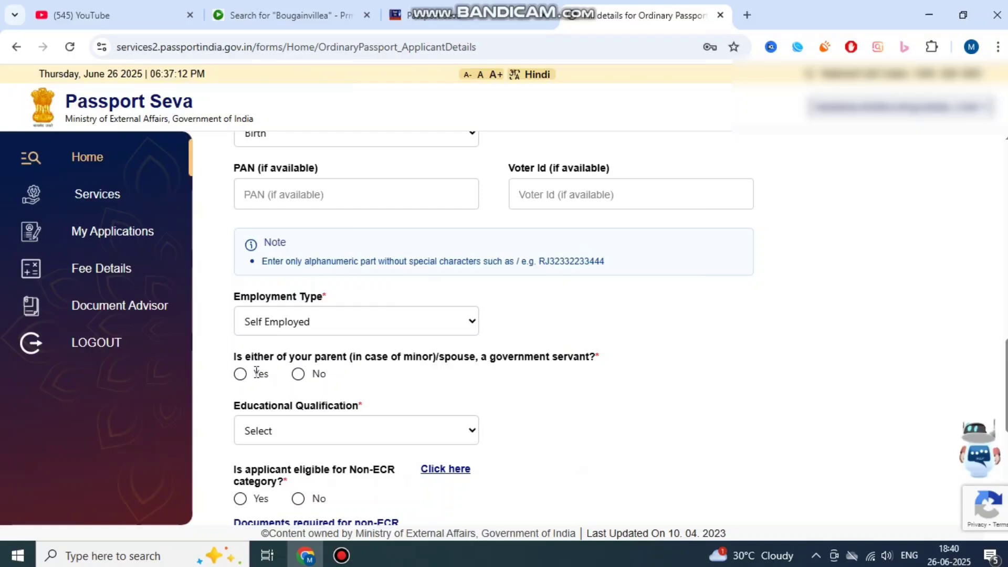
left_click(299, 374)
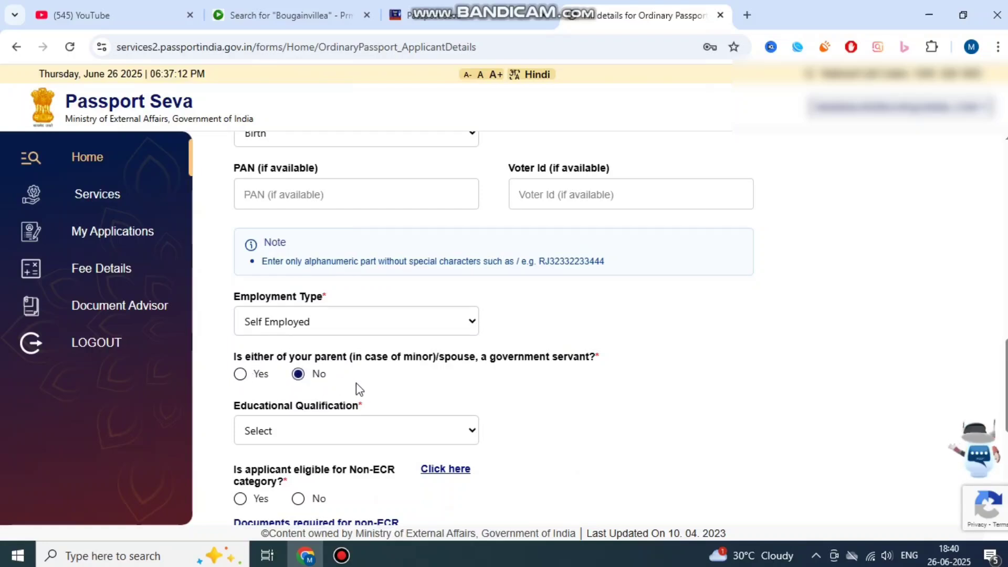
scroll(356, 384, "down", 1)
left_click(314, 357)
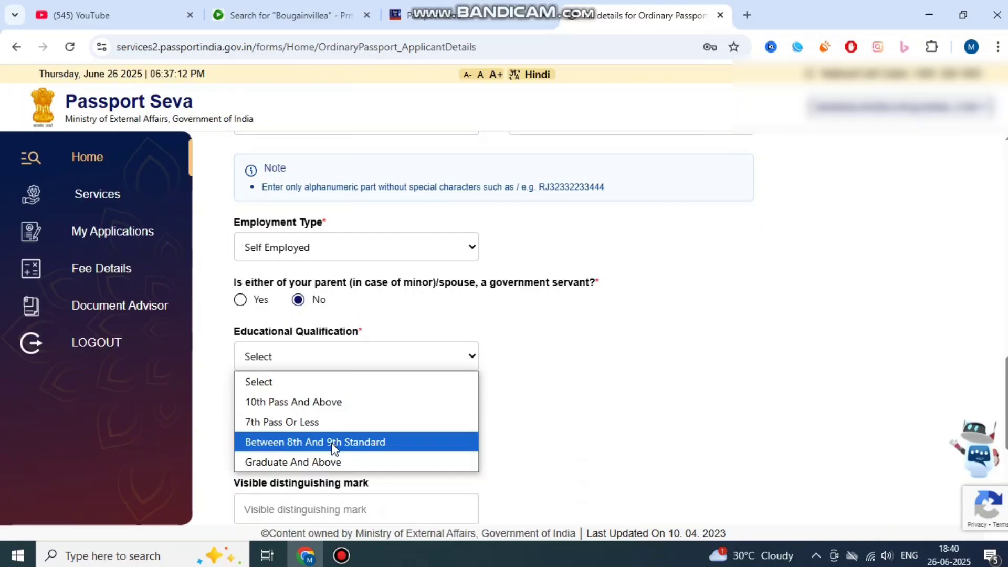
left_click(335, 461)
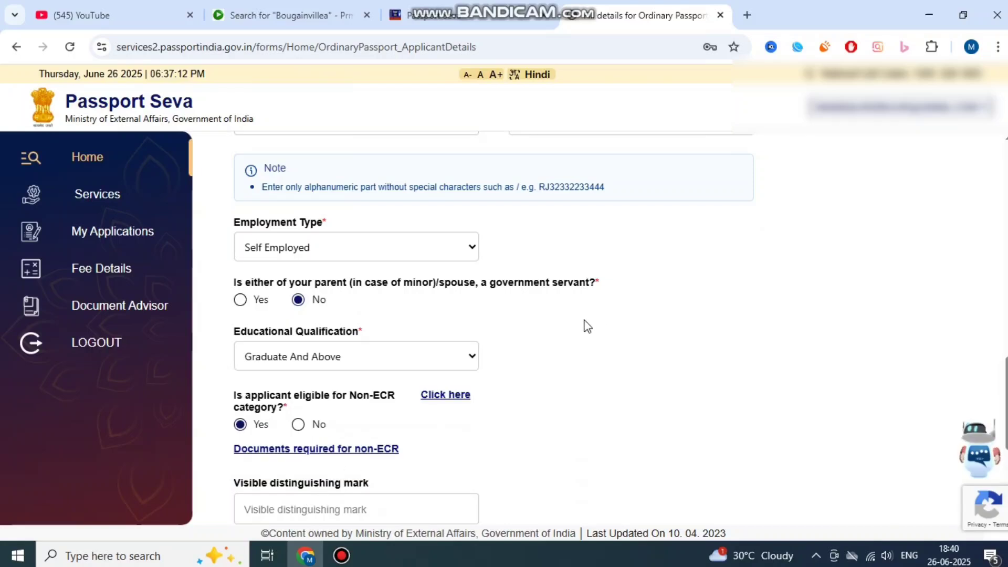
Step: Enter NO as the visible distinguishing mark
scroll(402, 348, "down", 3)
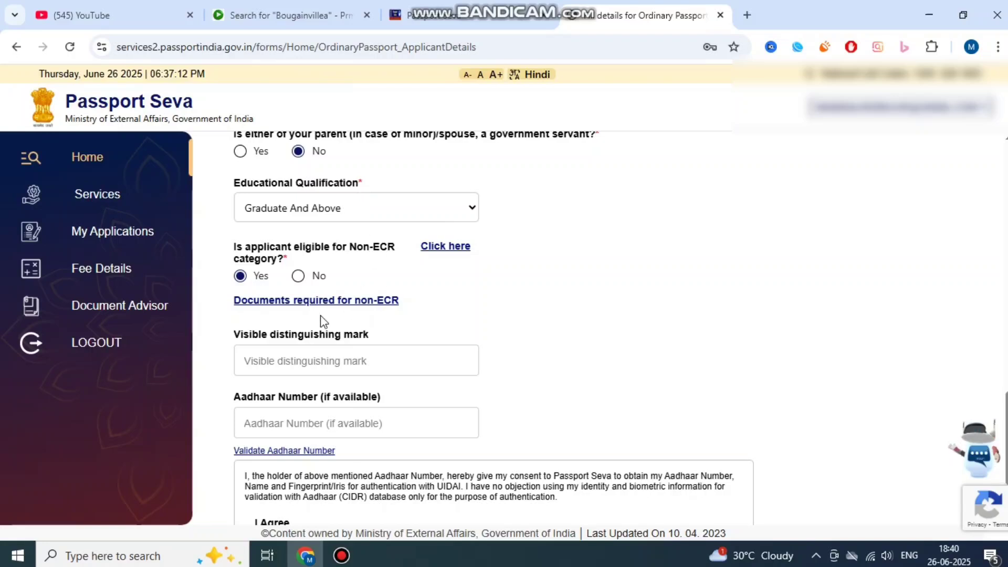
left_click_drag(261, 334, 357, 335)
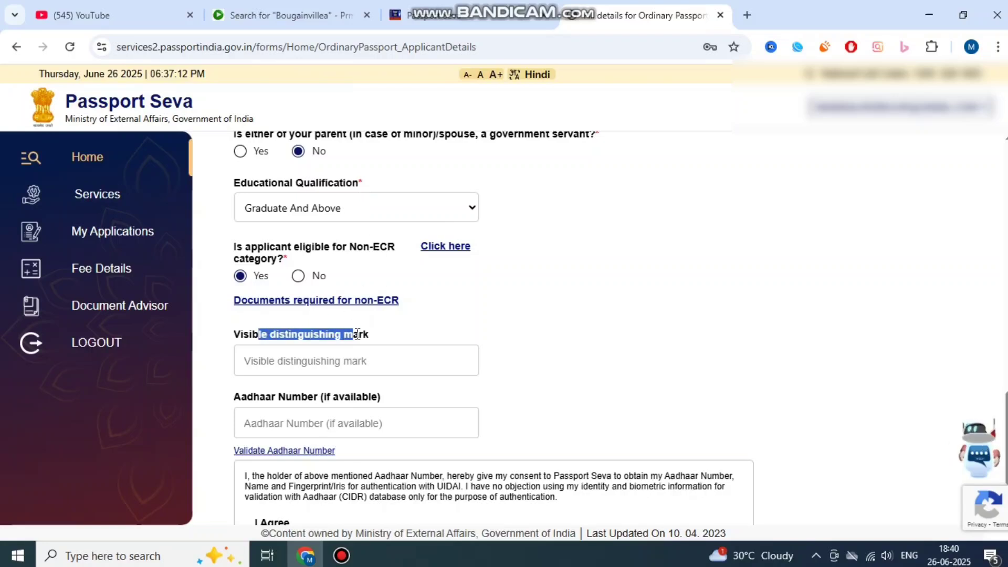
left_click(357, 335)
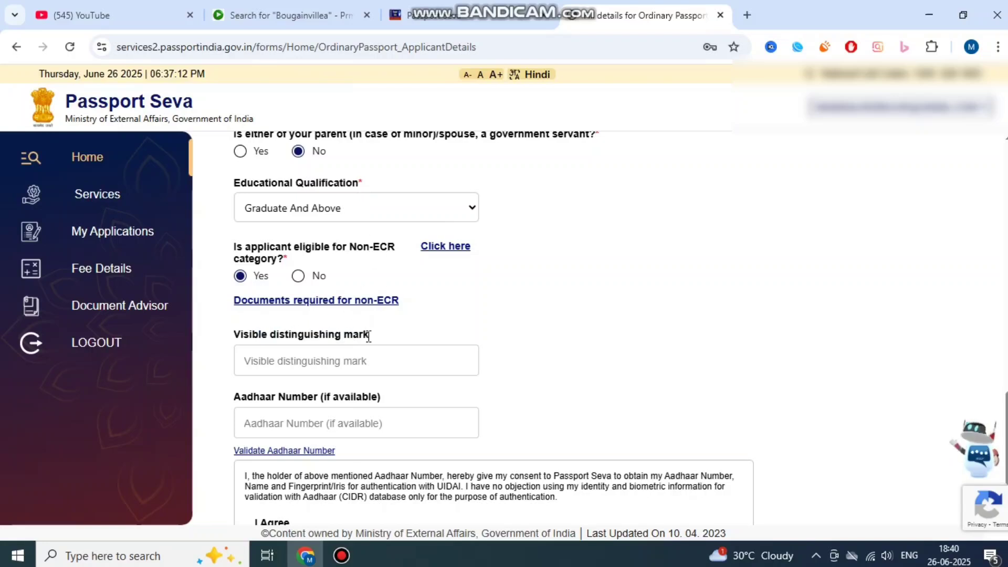
left_click(359, 360)
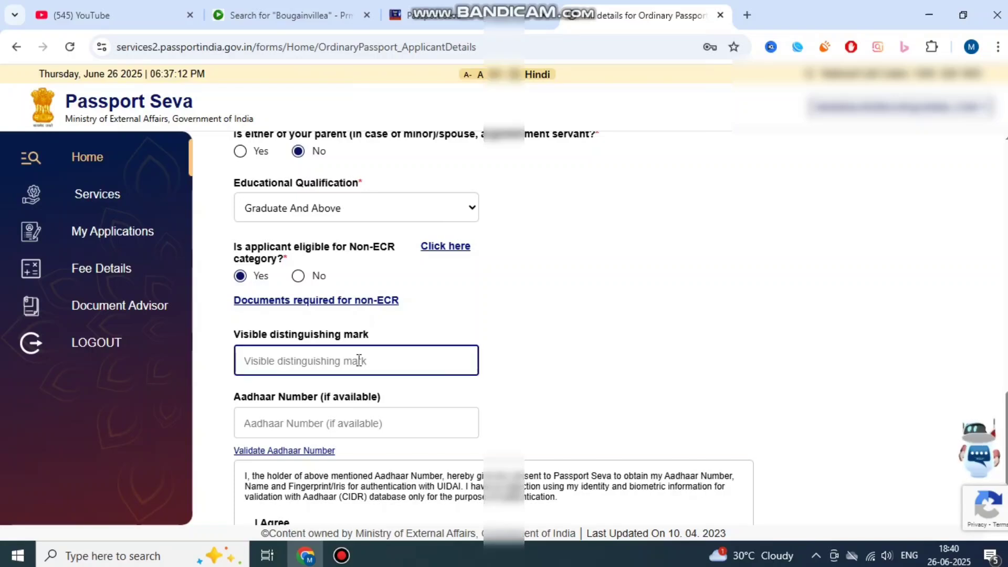
type("NO")
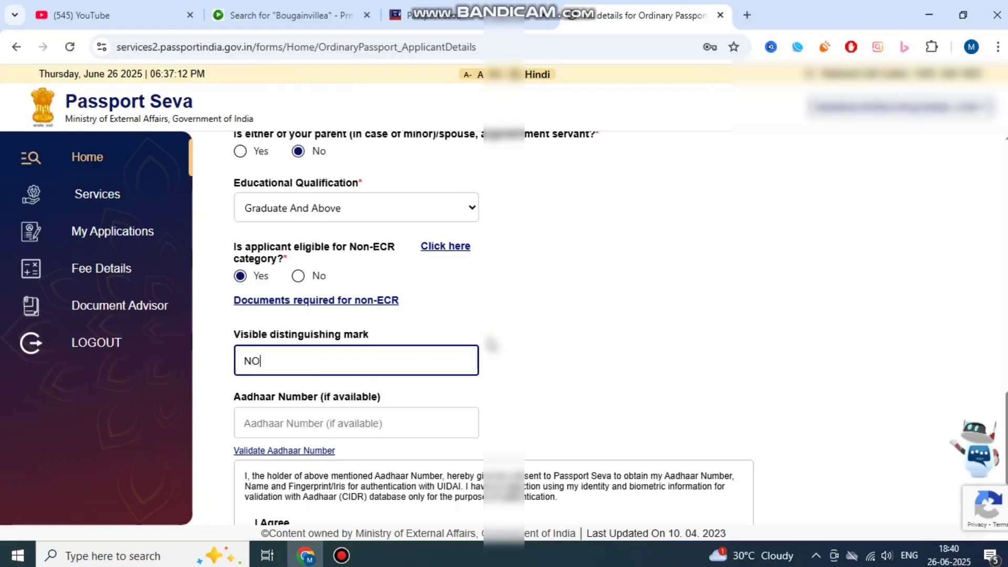
left_click(494, 344)
Step: Give Yes consent for Aadhaar authentication and save the applicant details
scroll(367, 367, "down", 1)
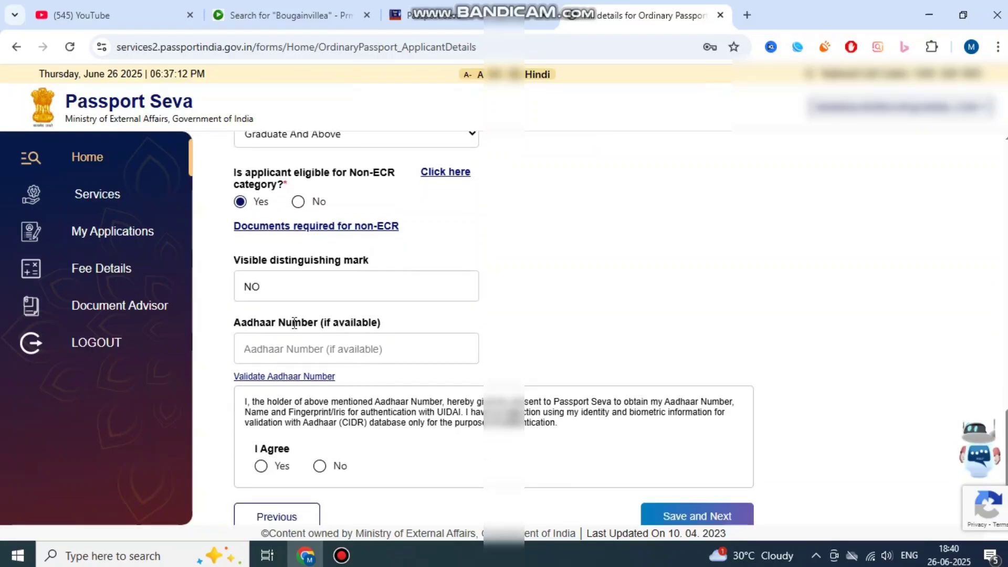
left_click_drag(291, 323, 397, 323)
left_click(397, 323)
scroll(397, 323, "down", 1)
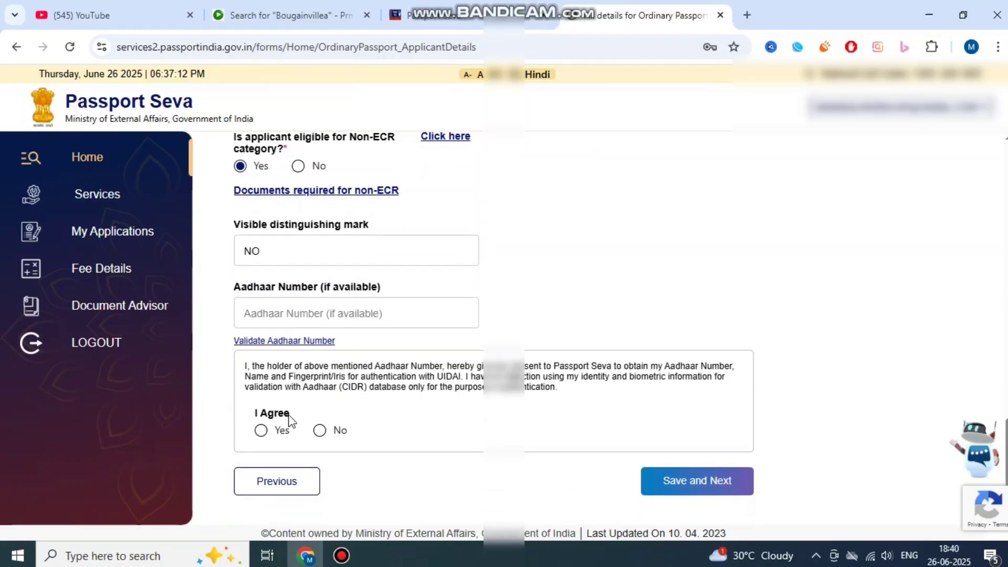
left_click(261, 431)
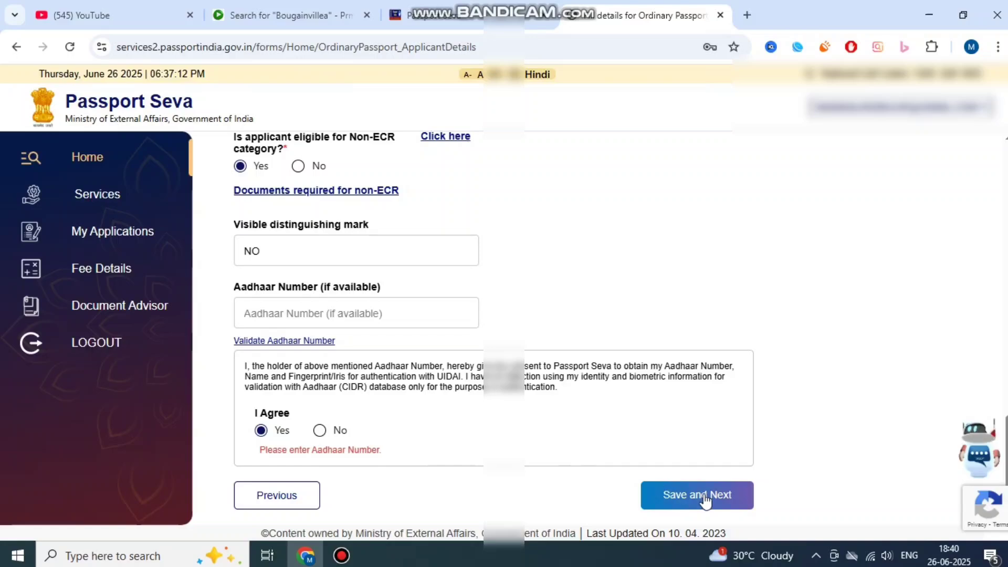
left_click(348, 559)
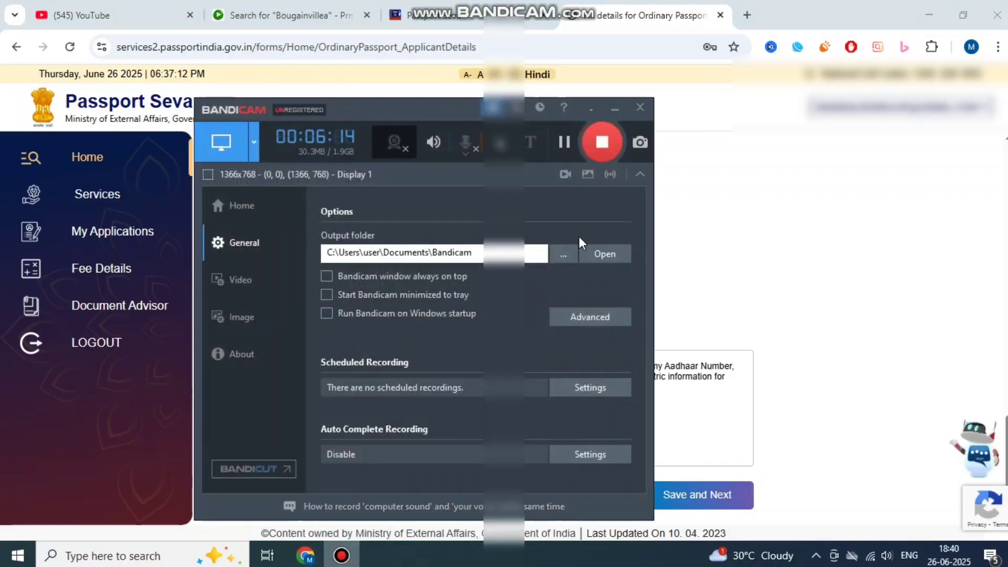
Step: Review the father's and mother's name and surname fields on Family Details
left_click(562, 143)
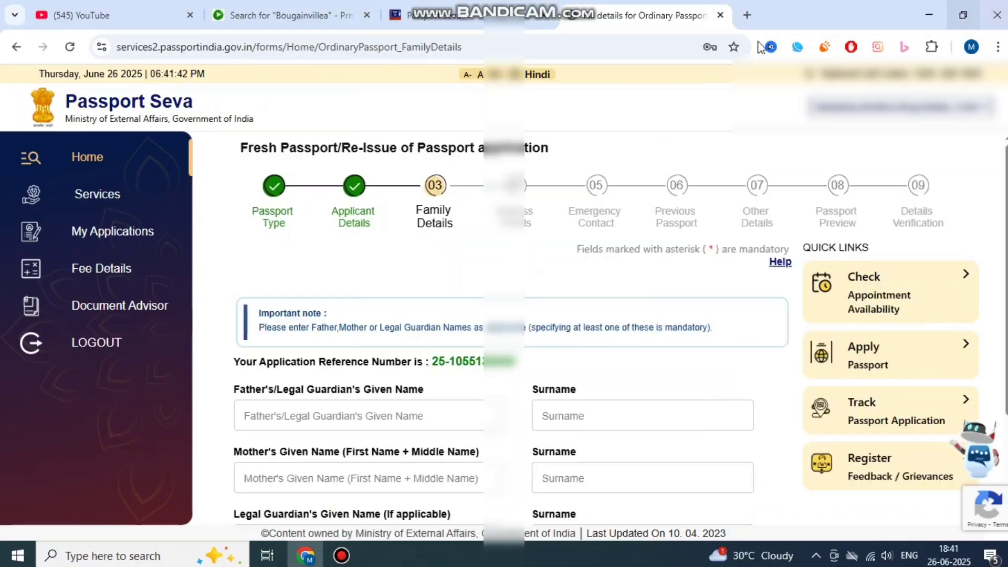
scroll(313, 315, "down", 1)
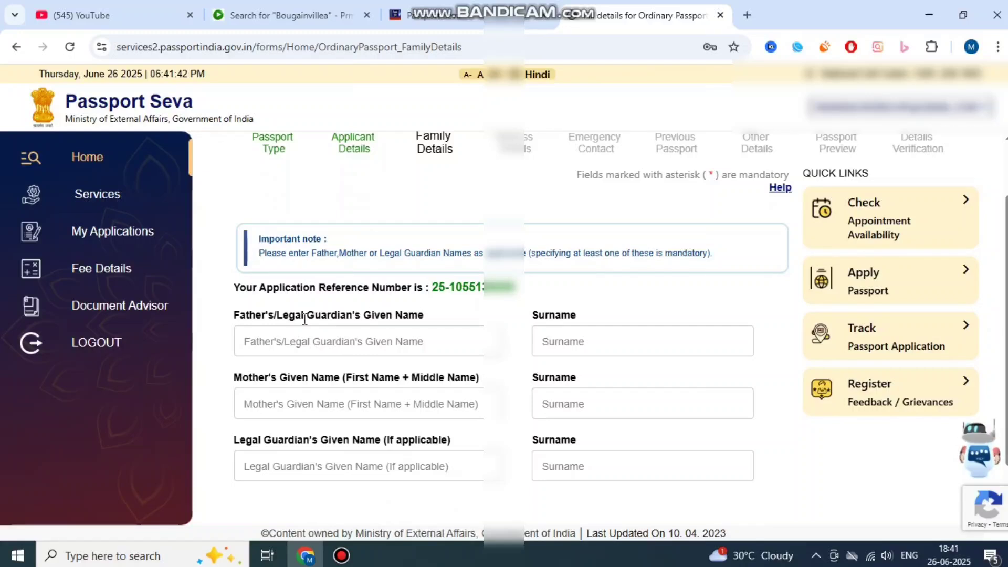
left_click_drag(274, 315, 409, 315)
left_click(409, 315)
left_click_drag(567, 317, 578, 318)
left_click(578, 317)
left_click_drag(377, 379, 456, 378)
left_click(457, 378)
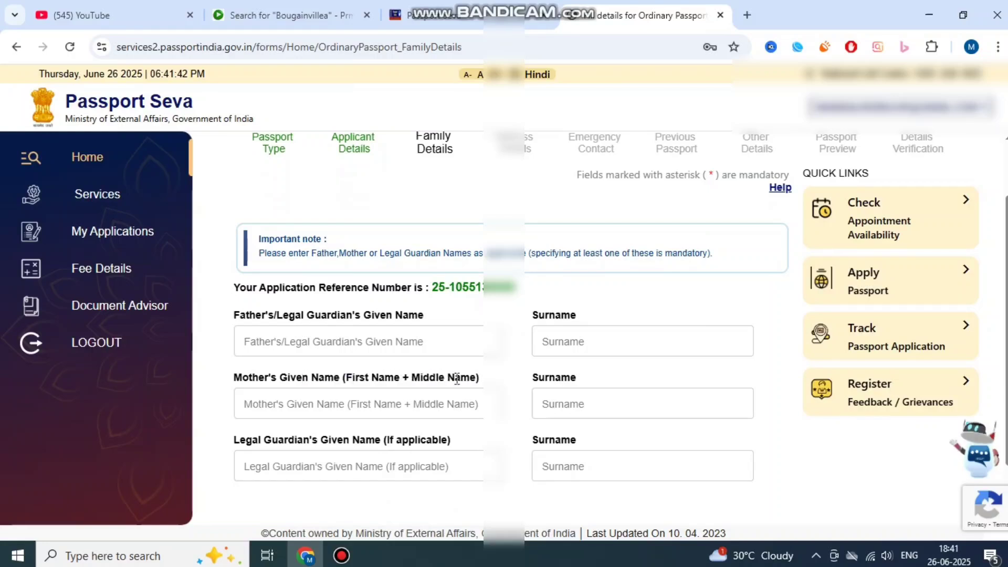
left_click_drag(537, 379, 583, 377)
left_click(583, 377)
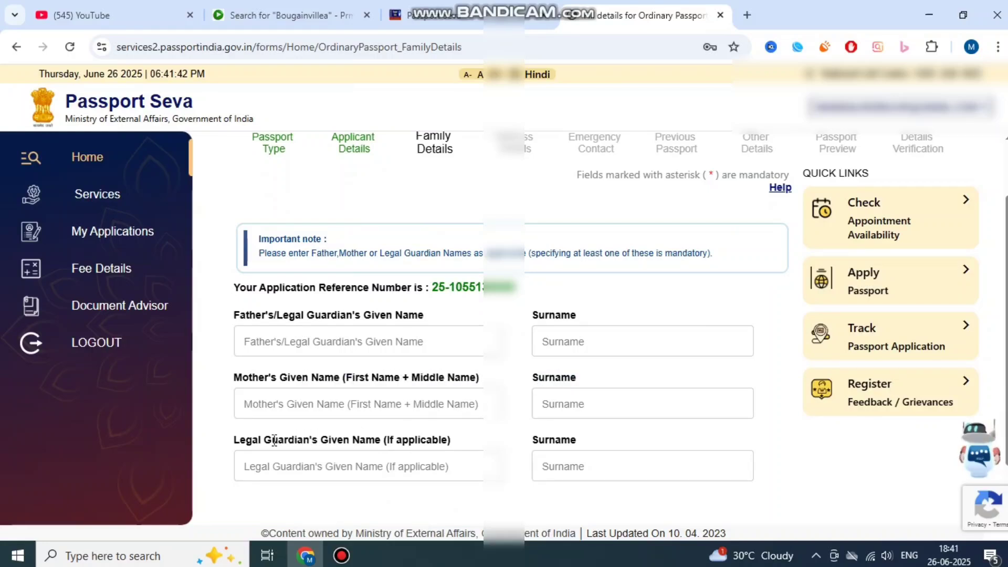
Step: Check the legal guardian's name fields and save Family Details
left_click_drag(271, 440, 423, 440)
left_click(423, 440)
left_click_drag(531, 442, 588, 448)
left_click(588, 447)
scroll(588, 445, "down", 1)
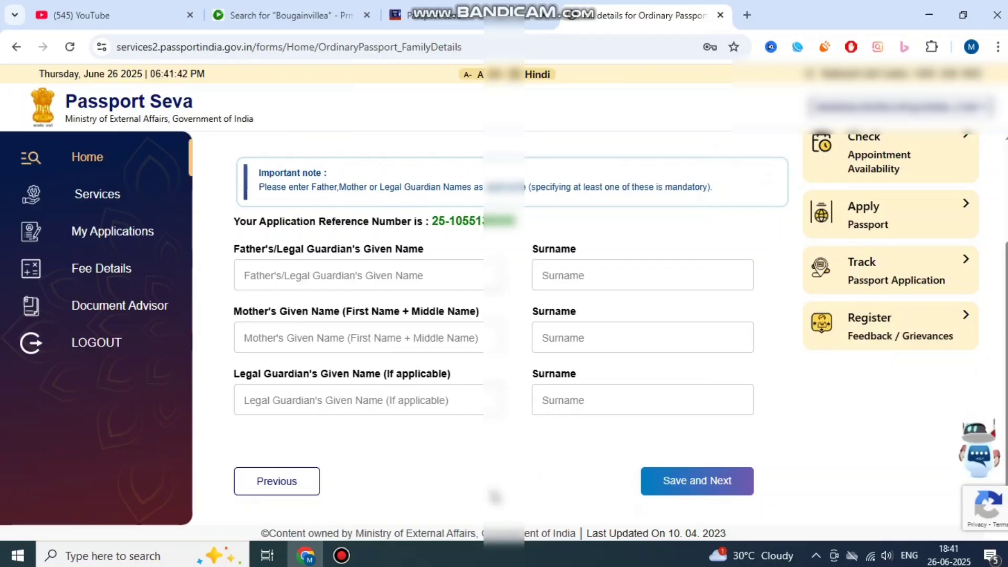
left_click(341, 555)
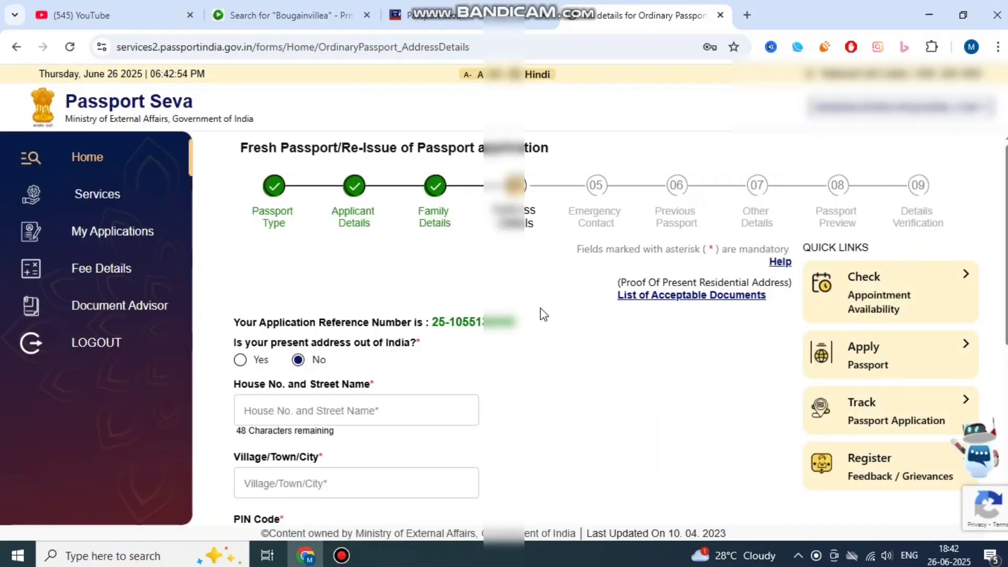
Step: Review the present address fields: house number and street, State/UT and police station
scroll(540, 308, "down", 1)
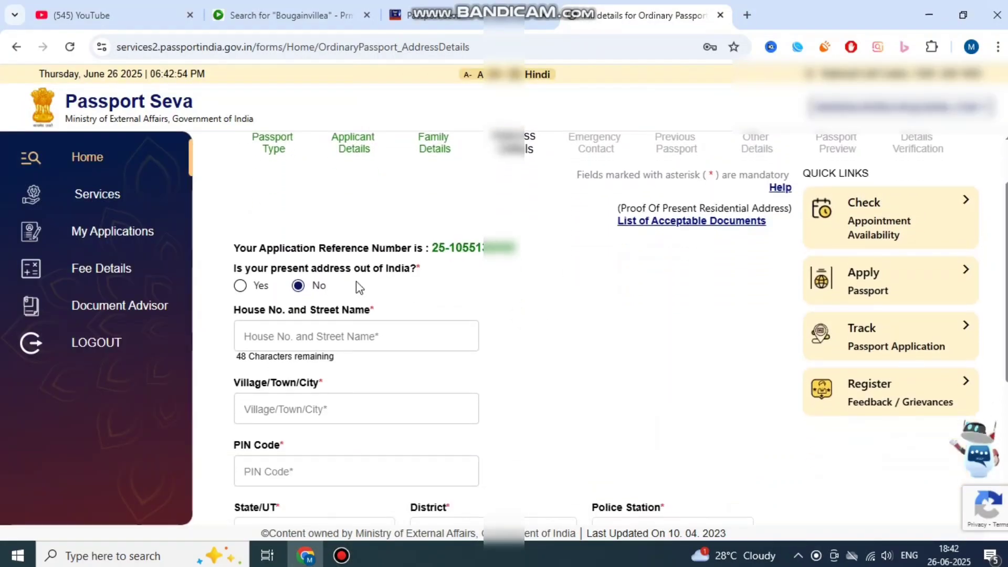
left_click_drag(270, 267, 445, 265)
left_click(447, 269)
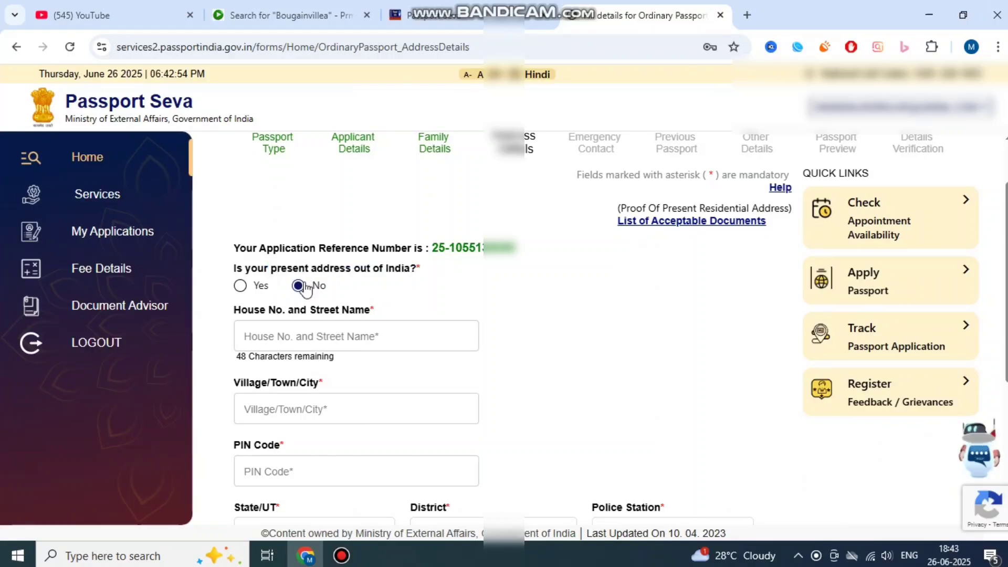
scroll(376, 292, "down", 1)
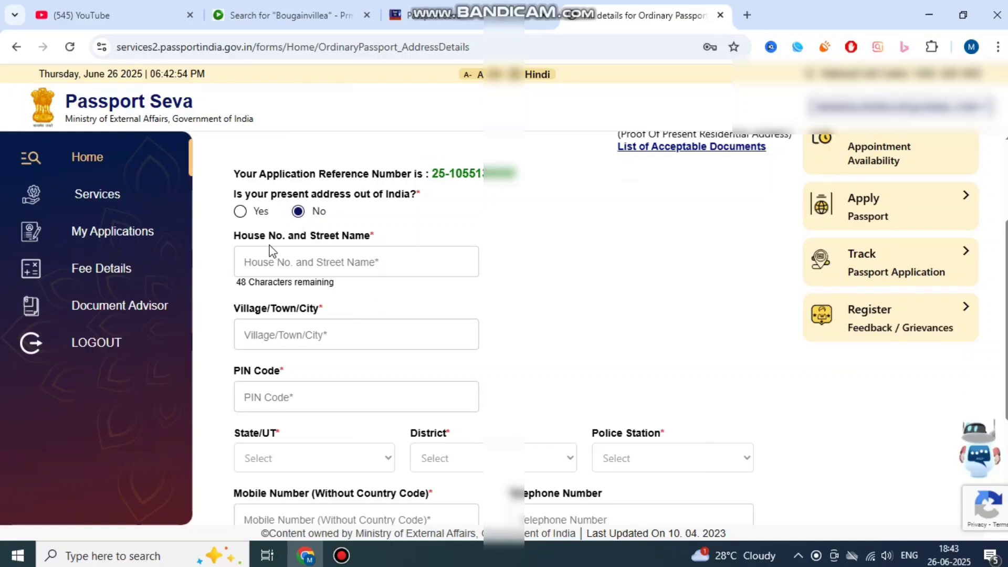
left_click_drag(266, 238, 374, 238)
left_click(340, 283)
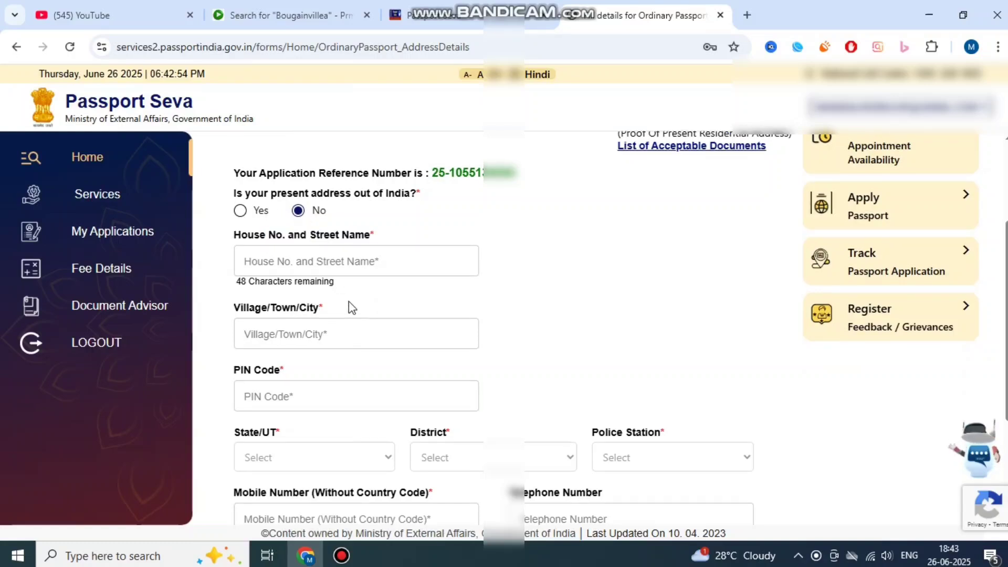
scroll(349, 306, "down", 3)
left_click_drag(244, 250, 280, 248)
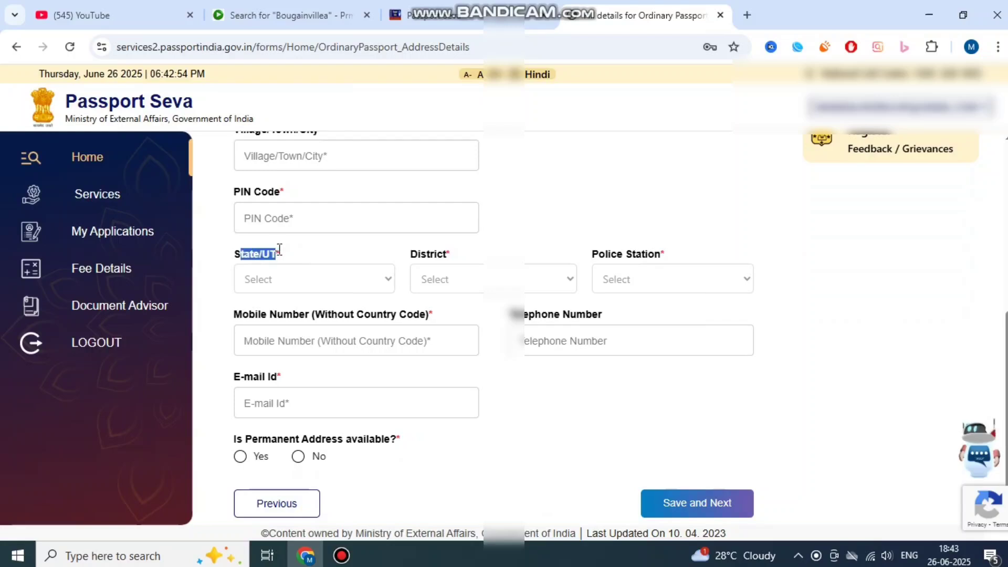
left_click(416, 254)
left_click_drag(594, 250, 670, 245)
left_click(670, 245)
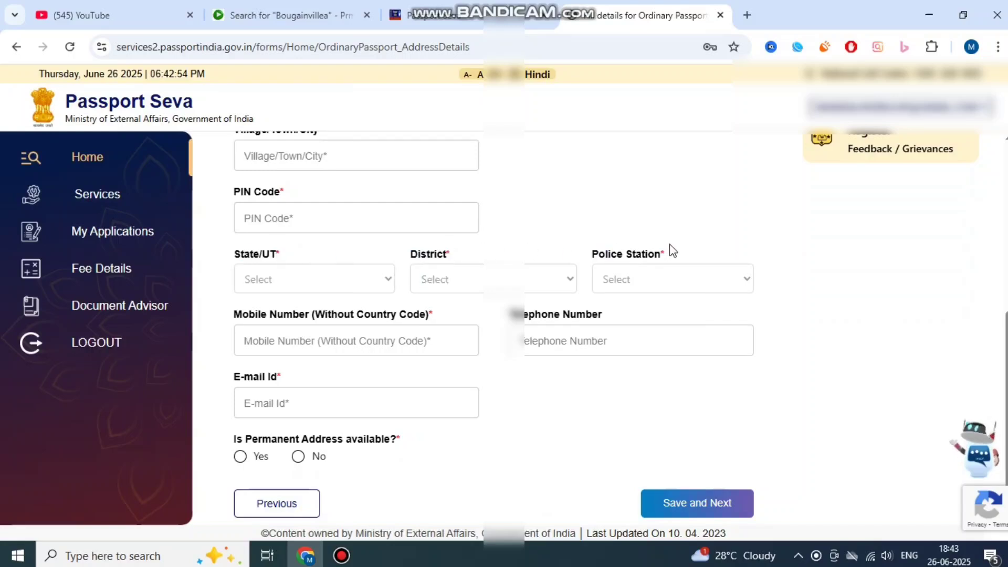
Step: Review the mobile number, telephone number and e-mail fields
left_click_drag(309, 311, 393, 312)
left_click(439, 313)
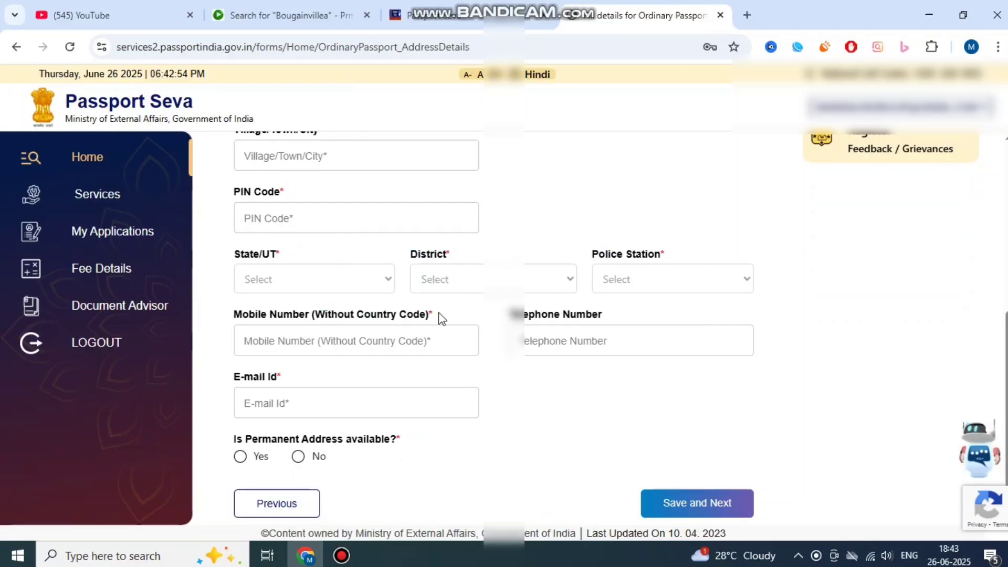
left_click_drag(514, 314, 603, 314)
left_click(603, 313)
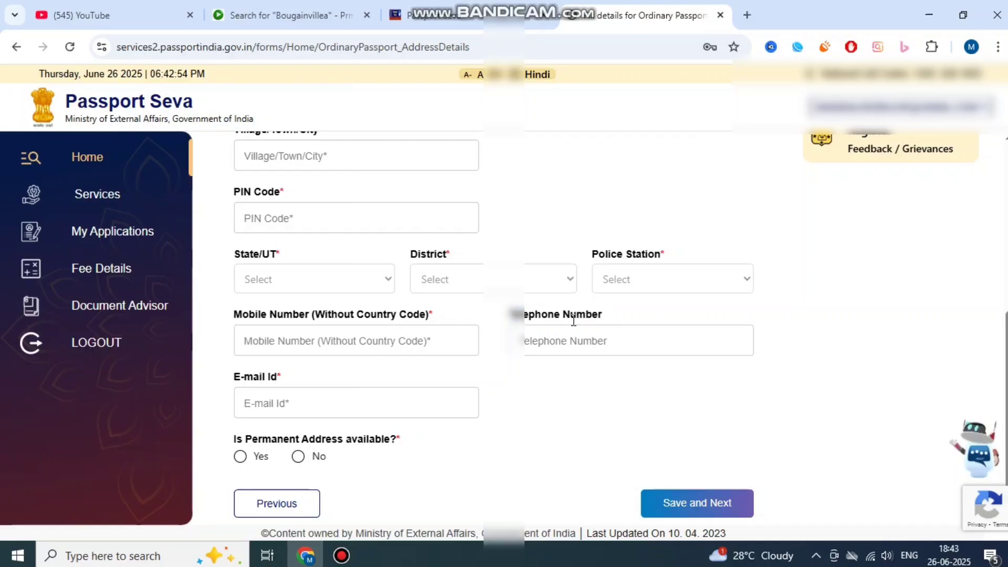
left_click_drag(534, 318, 345, 366)
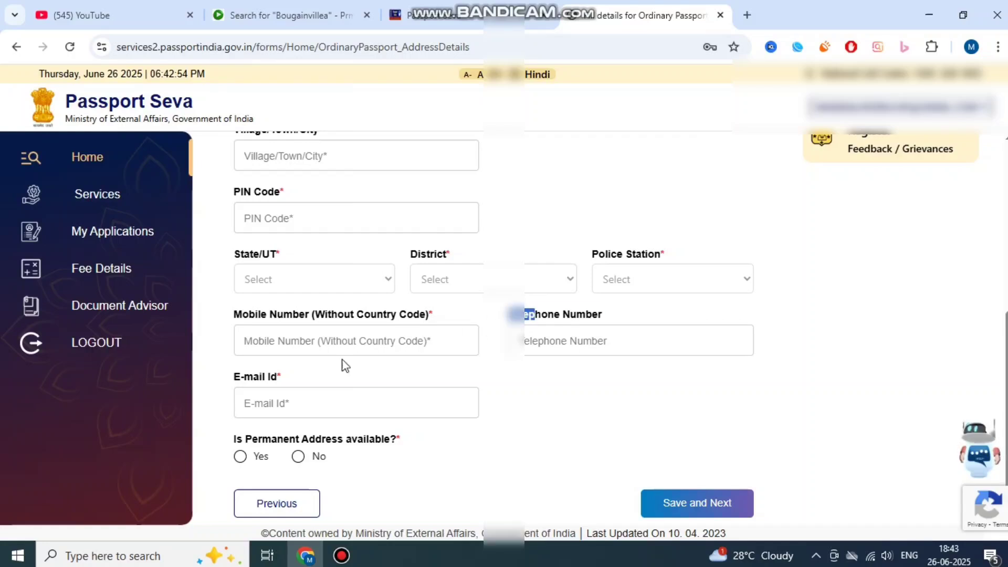
left_click_drag(234, 372, 385, 370)
left_click(533, 370)
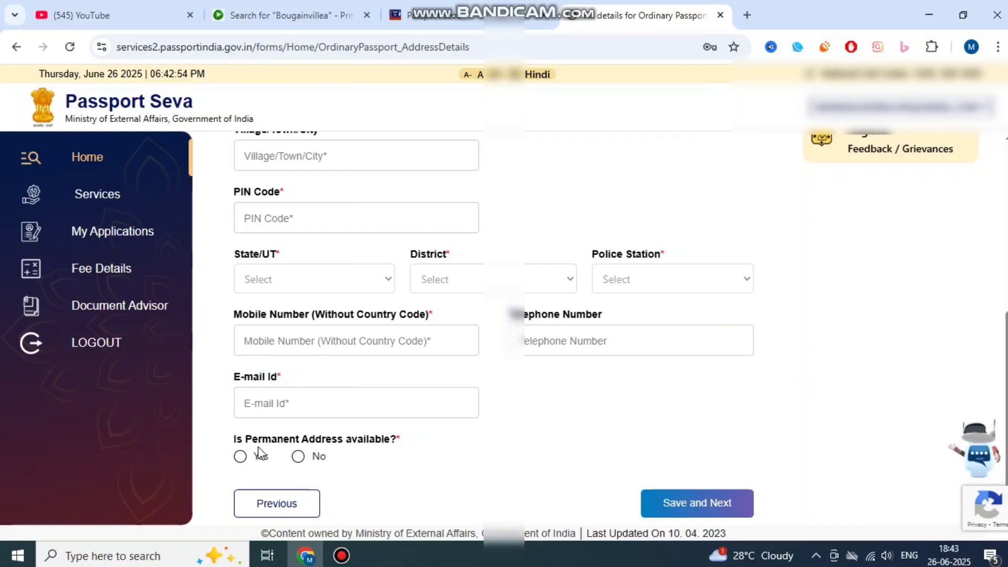
Step: Mark the permanent address as available and same as present, then save
left_click(241, 458)
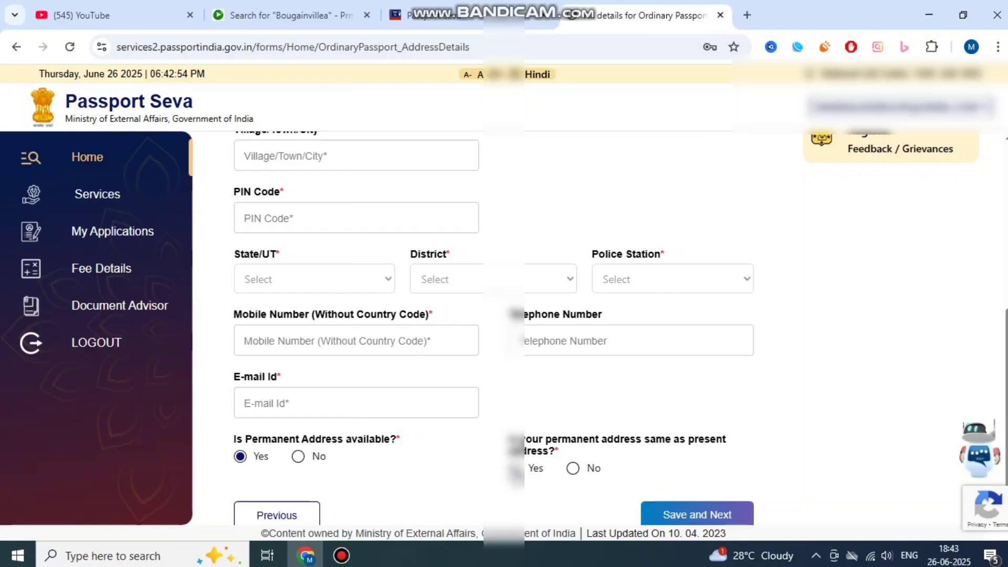
left_click(515, 468)
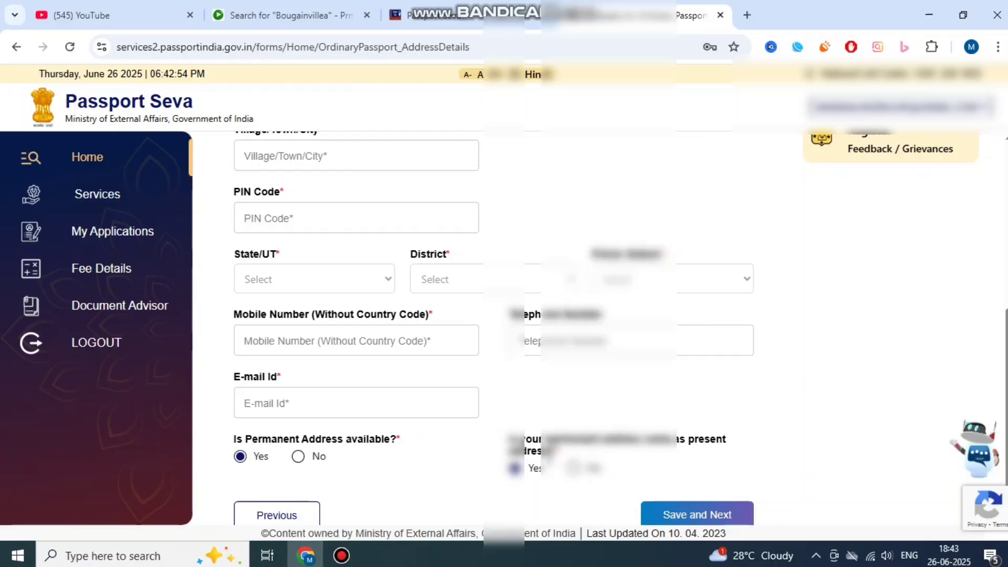
scroll(426, 466, "up", 3)
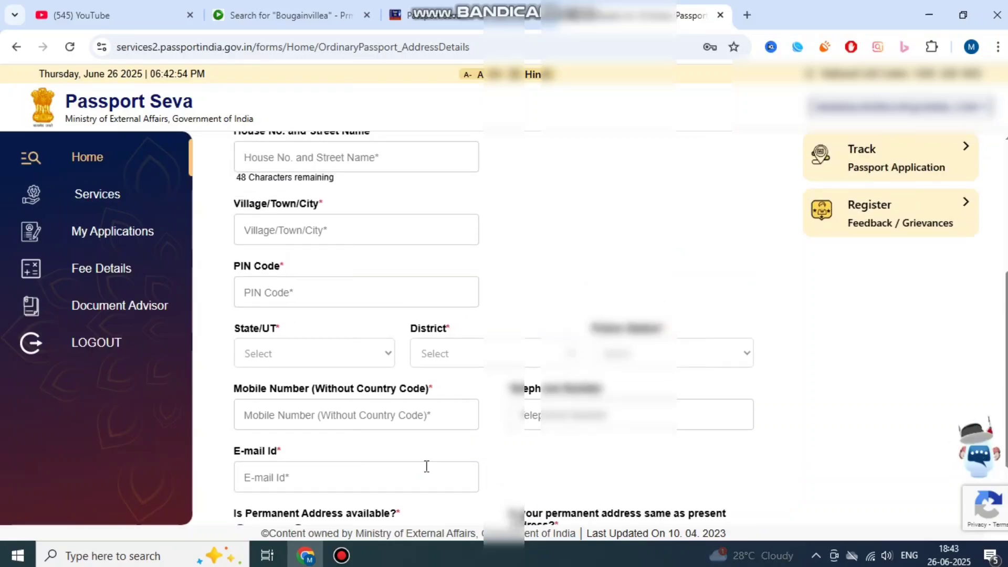
left_click(341, 555)
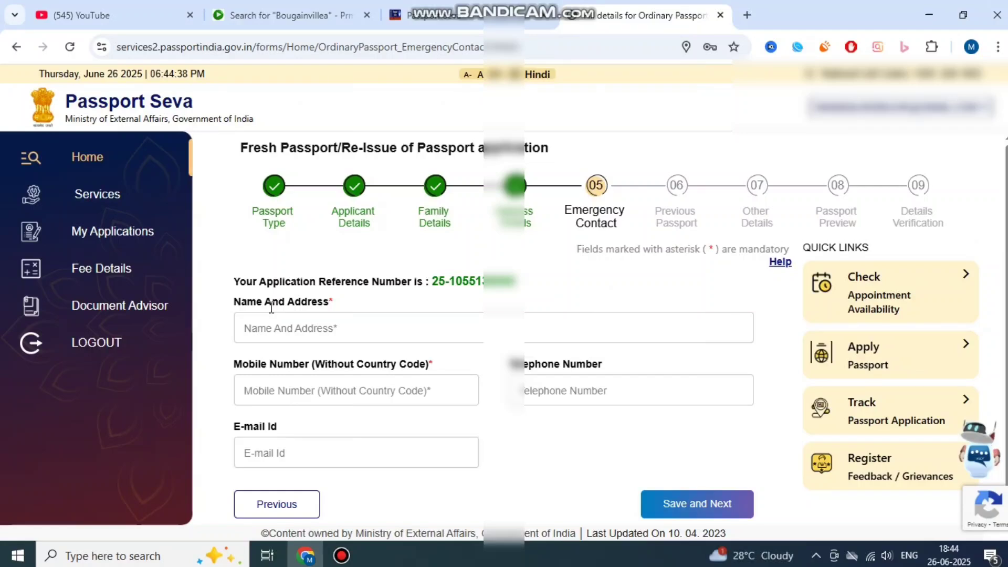
left_click_drag(236, 302, 361, 304)
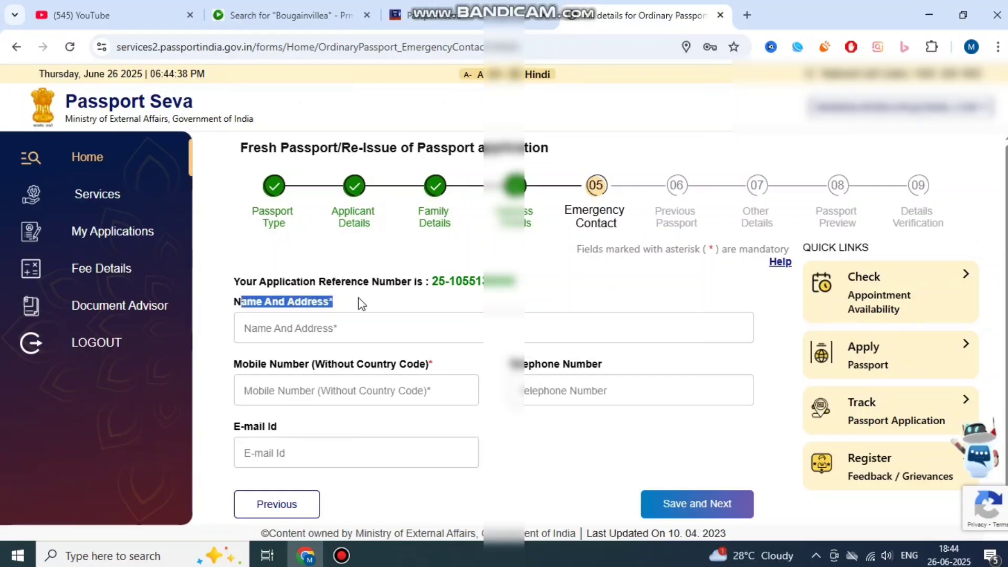
left_click(361, 304)
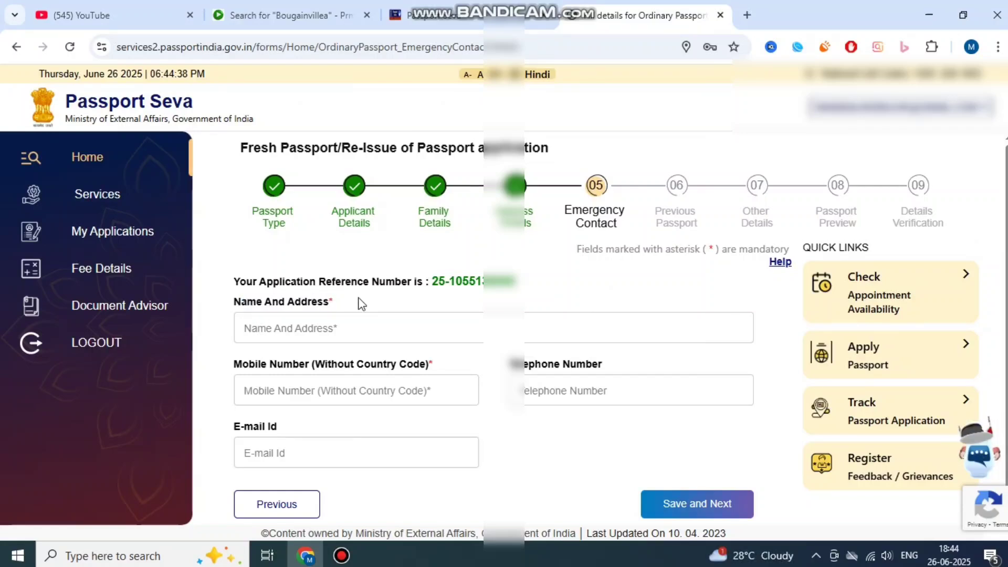
scroll(361, 301, "down", 1)
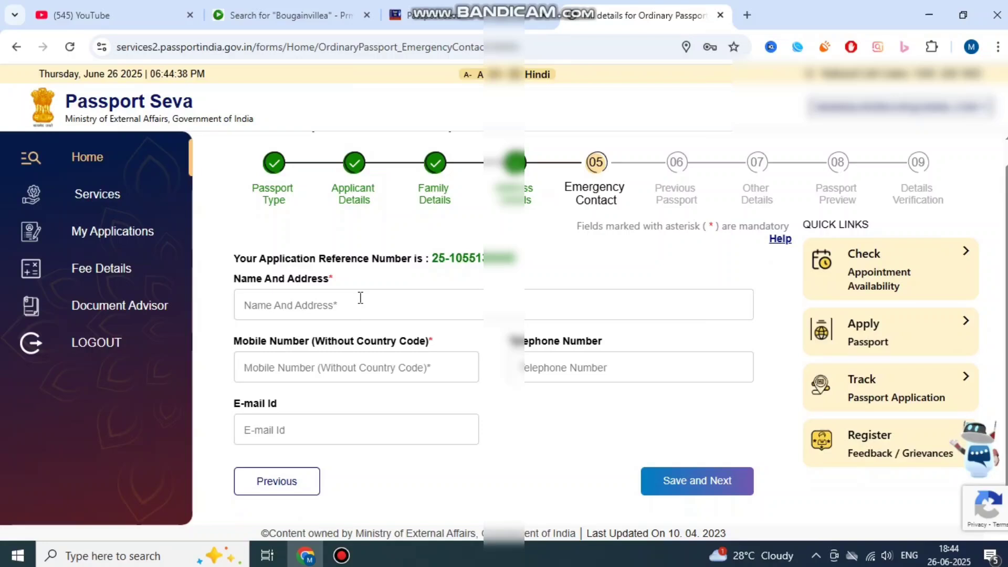
scroll(355, 310, "up", 1)
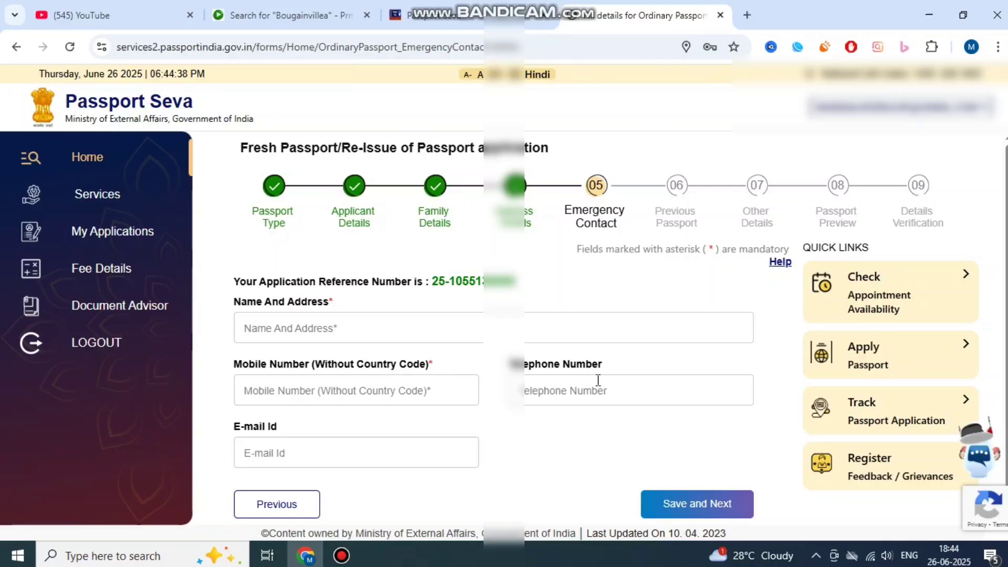
left_click_drag(245, 427, 704, 482)
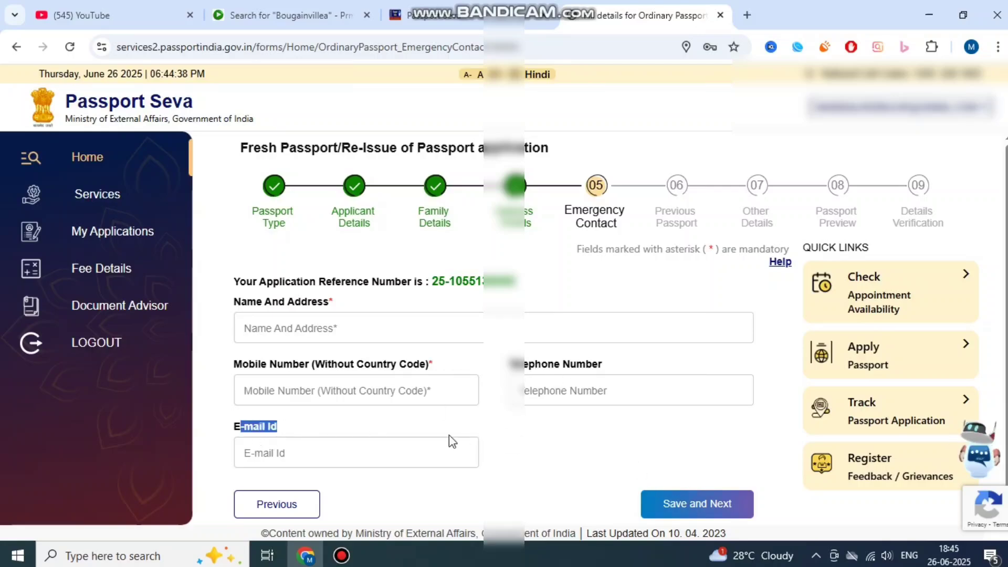
left_click(341, 556)
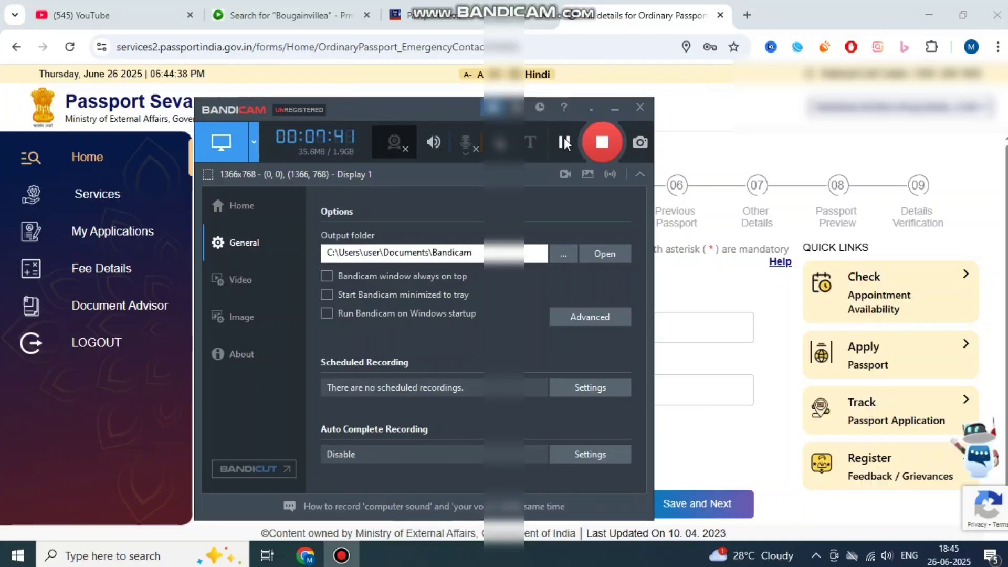
left_click(615, 108)
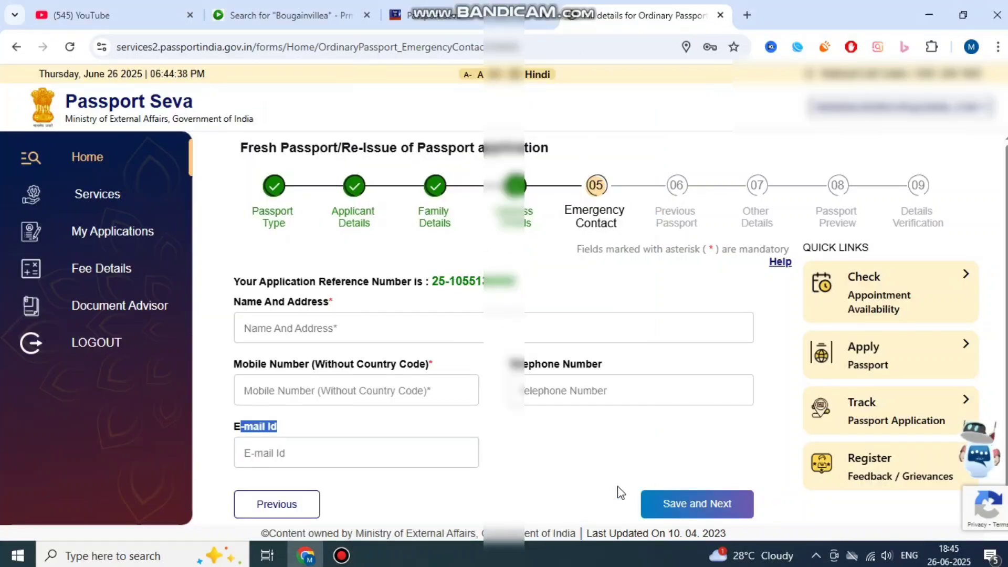
left_click_drag(566, 209, 616, 228)
left_click(616, 228)
left_click(341, 555)
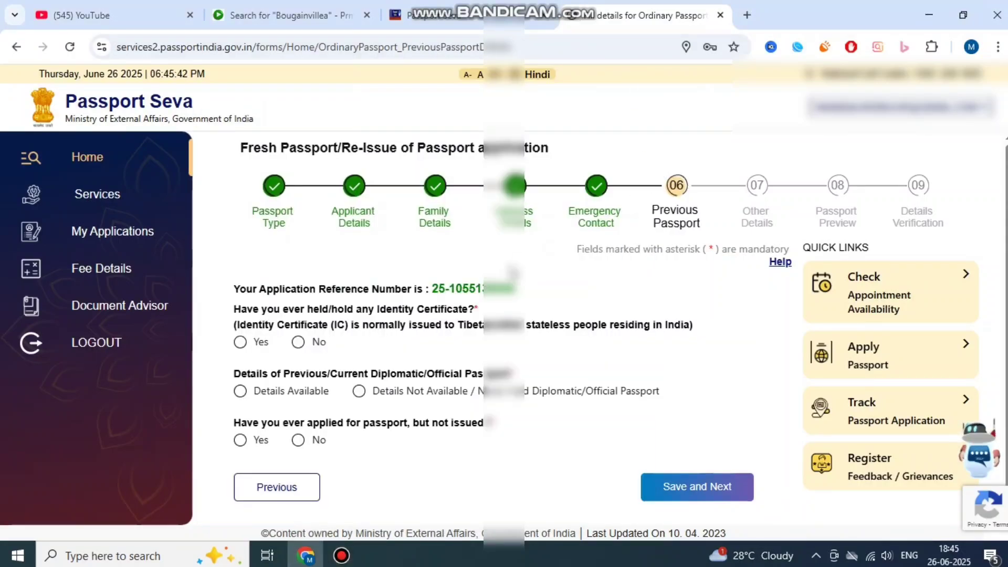
Step: Answer No to identity certificate, Details Not Available for diplomatic passport, No to applied-but-not-issued, and save
left_click_drag(296, 305, 418, 309)
left_click(417, 309)
left_click_drag(262, 311, 397, 310)
left_click(398, 310)
left_click(357, 398)
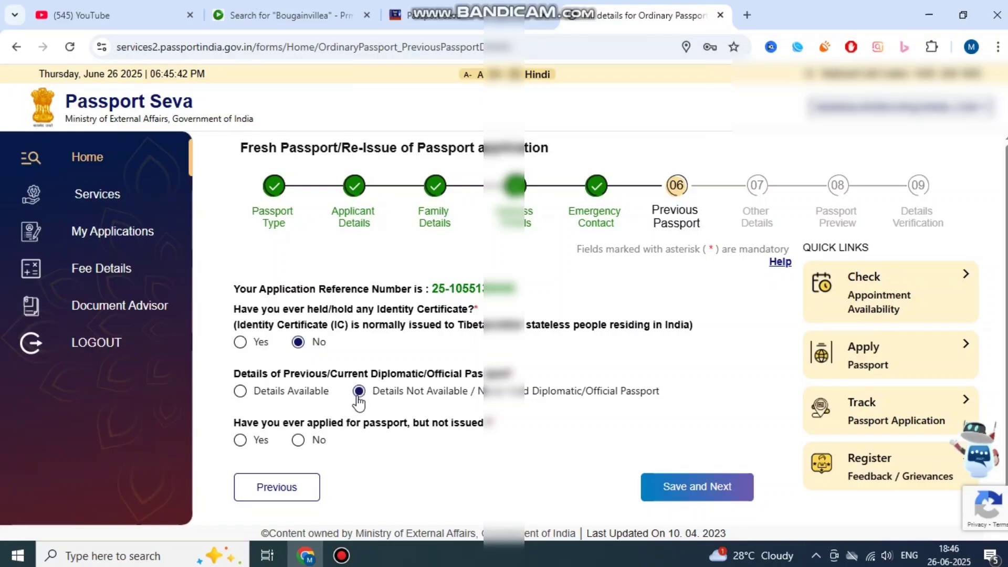
left_click_drag(314, 424, 437, 426)
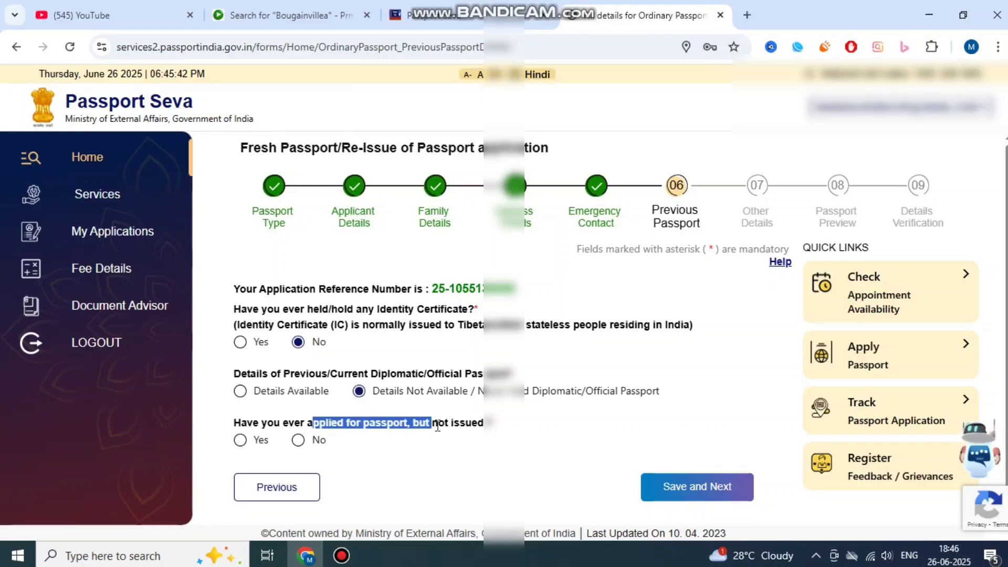
left_click(357, 440)
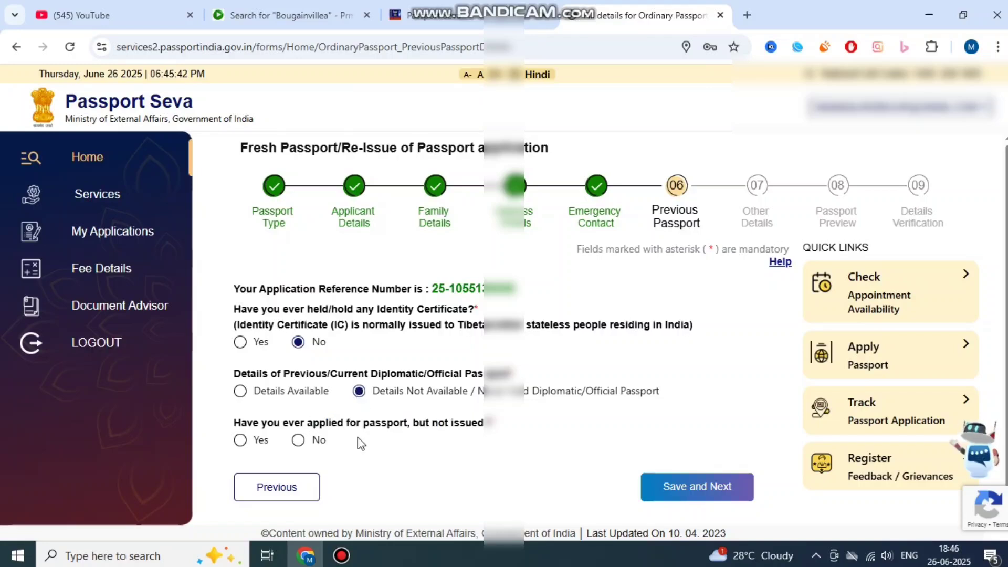
left_click(299, 441)
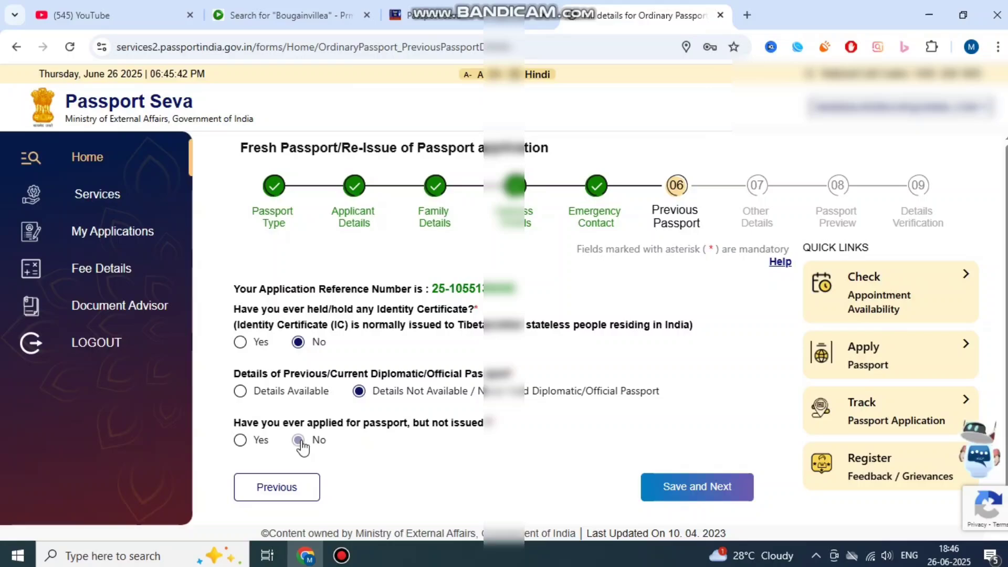
left_click(665, 489)
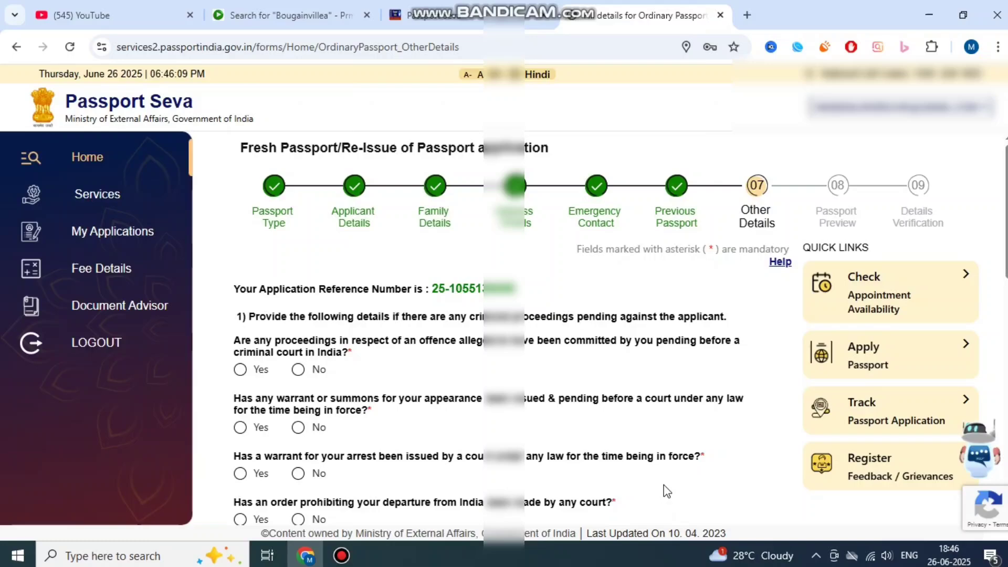
Step: Answer No to the criminal-proceedings, warrant, conviction, refusal, impounding and revocation questions
left_click(298, 370)
scroll(294, 284, "down", 3)
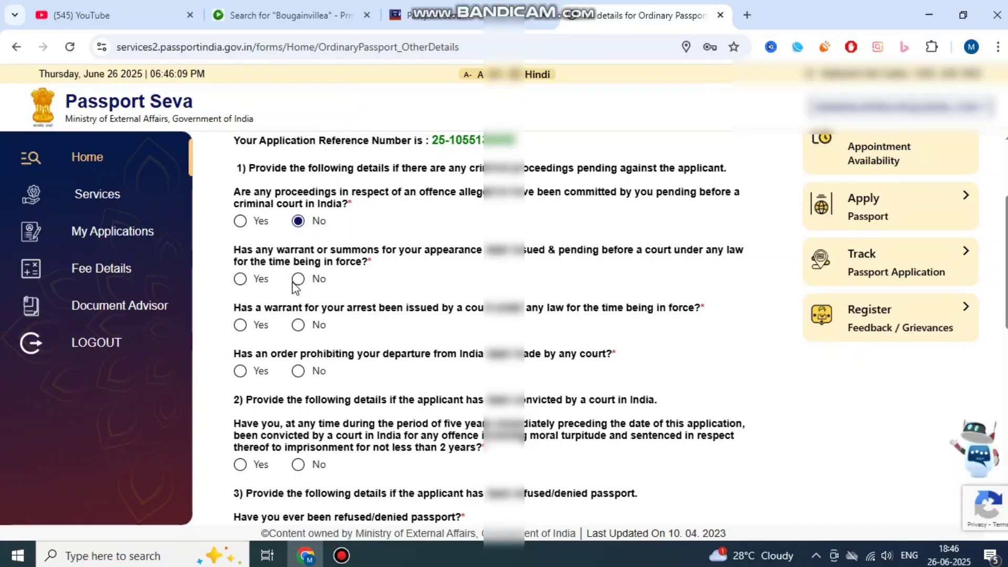
left_click(299, 325)
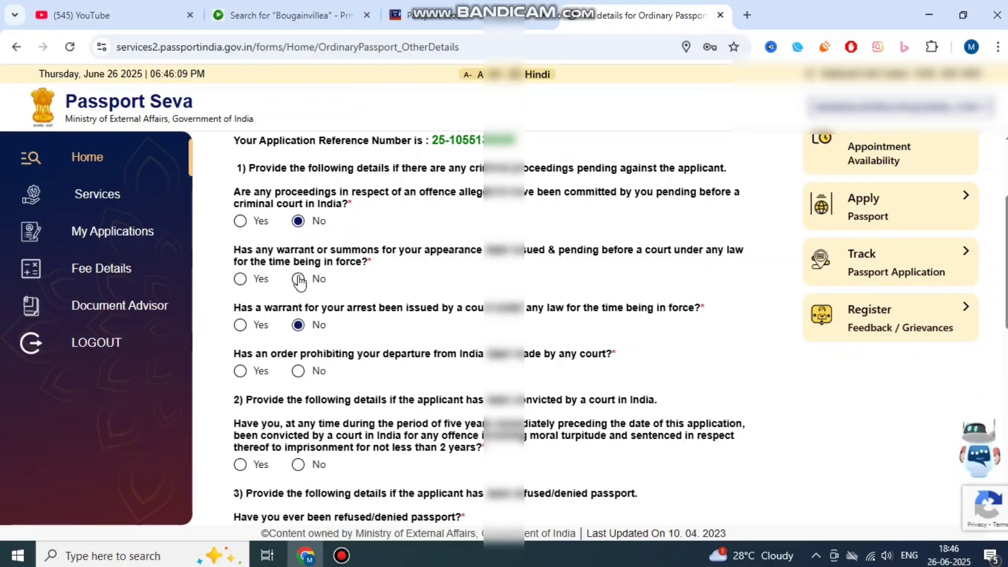
left_click(298, 279)
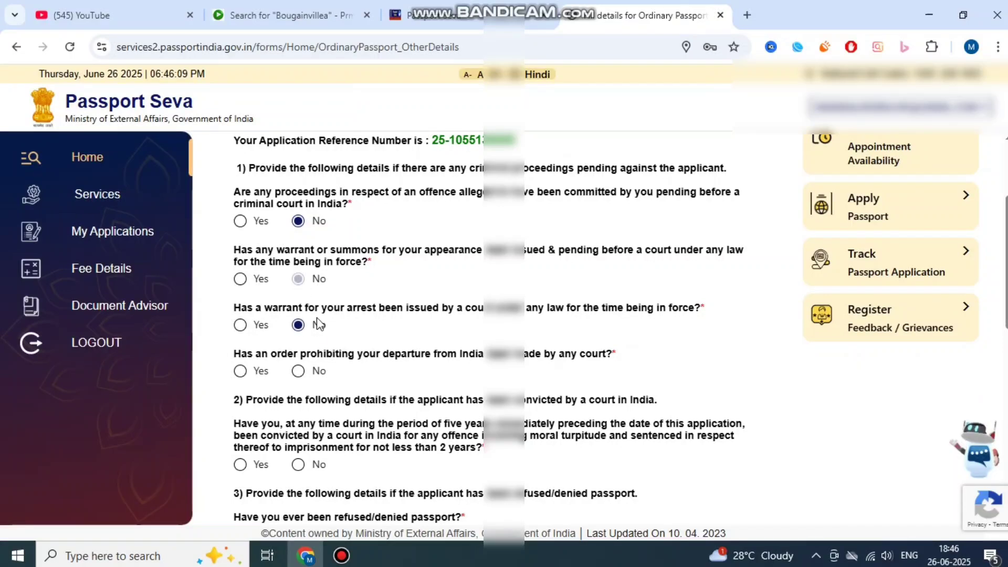
left_click(298, 371)
scroll(300, 377, "down", 1)
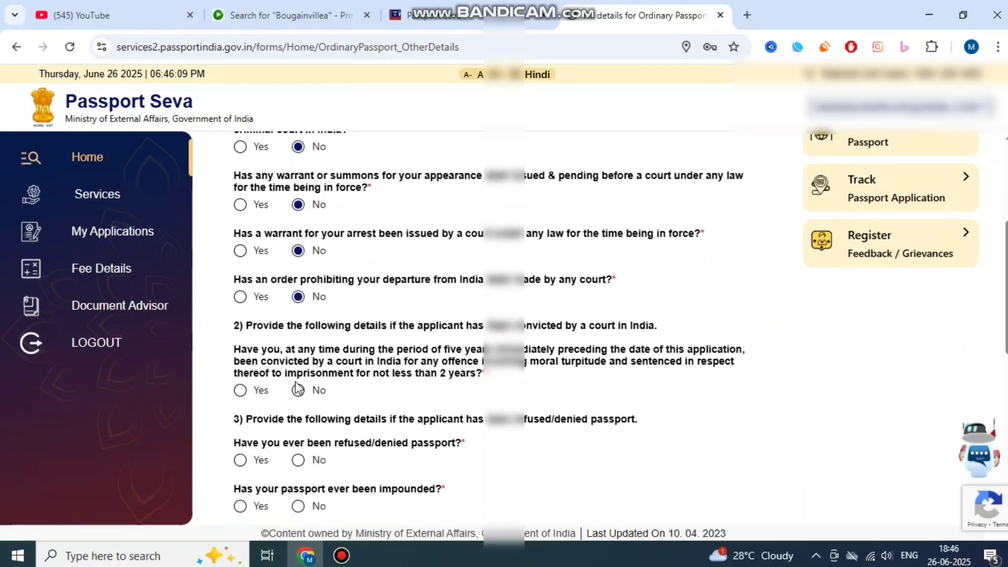
left_click(297, 390)
left_click(298, 460)
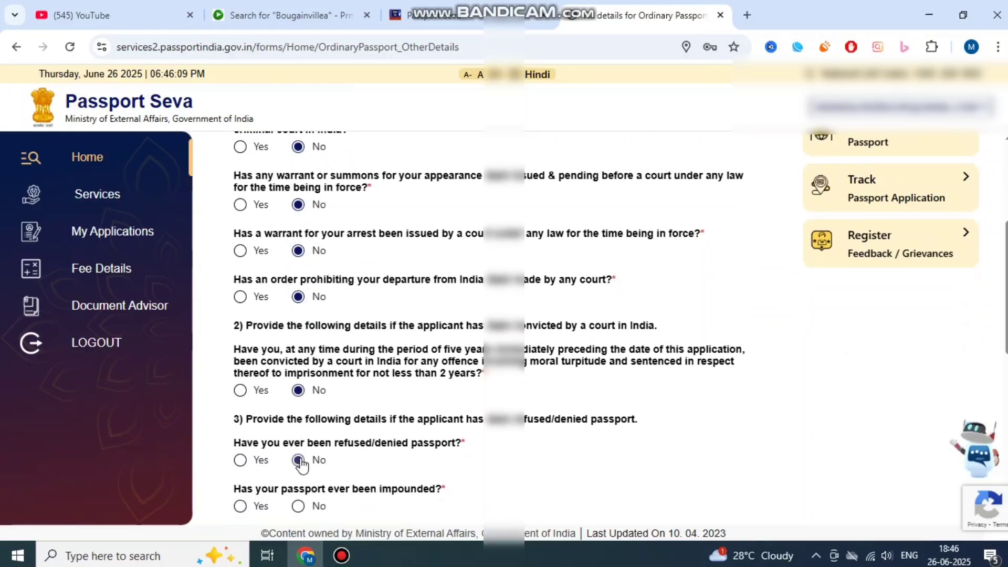
scroll(348, 459, "down", 1)
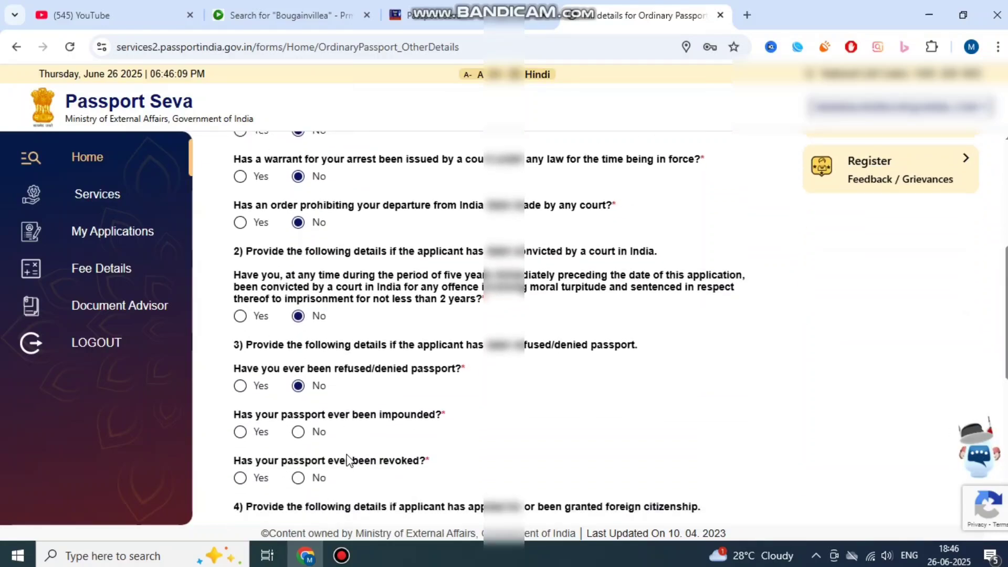
left_click(298, 432)
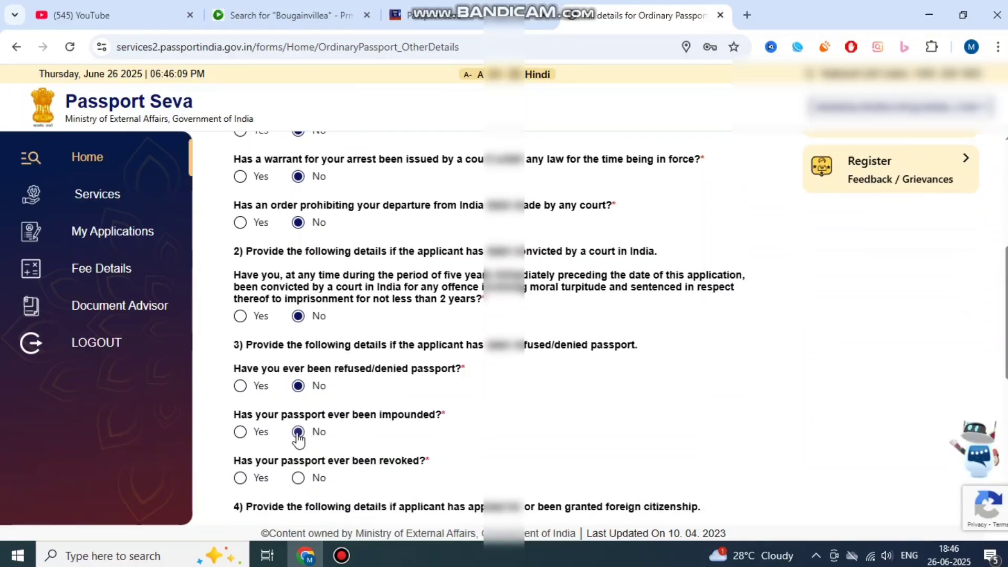
left_click(297, 478)
Step: Answer No to foreign citizenship, surrender, emergency certificate, deportation and repatriation, then save
scroll(367, 476, "down", 3)
left_click(297, 399)
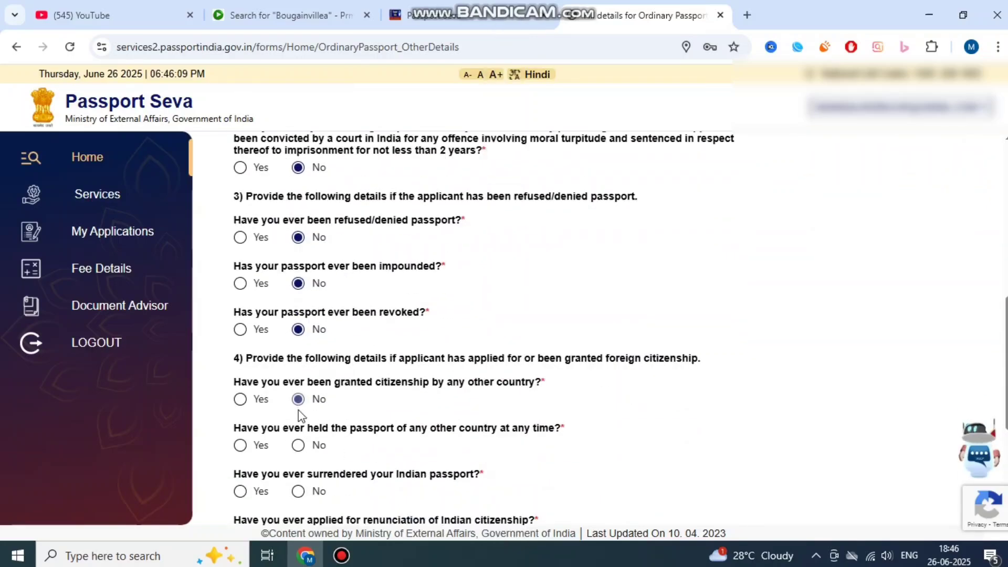
left_click(297, 445)
left_click(298, 491)
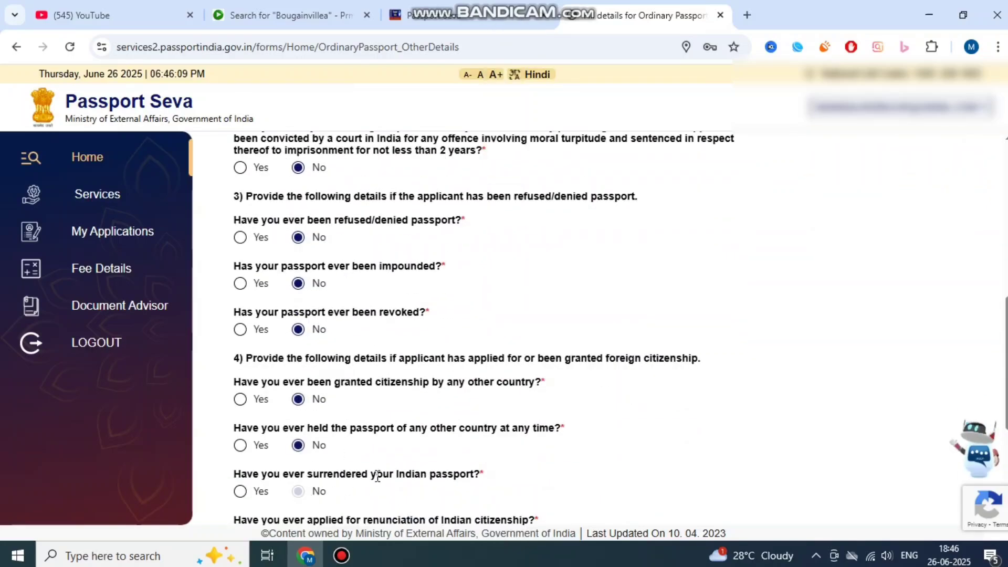
scroll(378, 476, "down", 5)
left_click(299, 386)
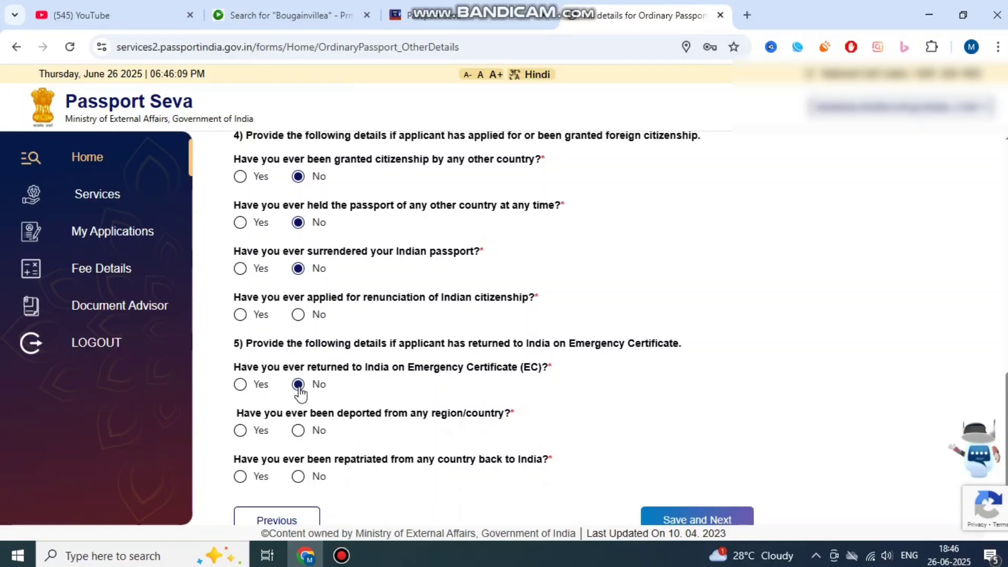
left_click(298, 431)
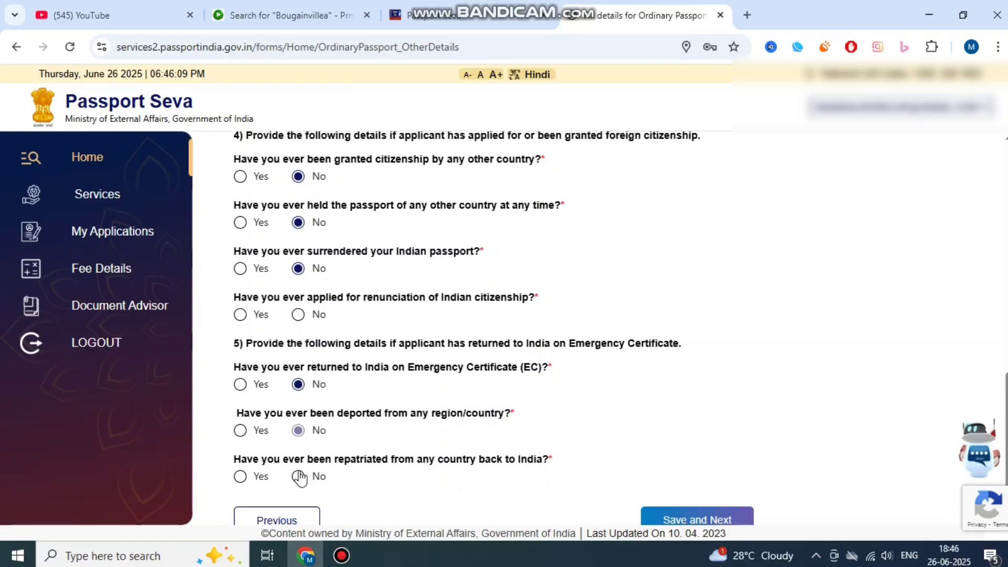
left_click(298, 476)
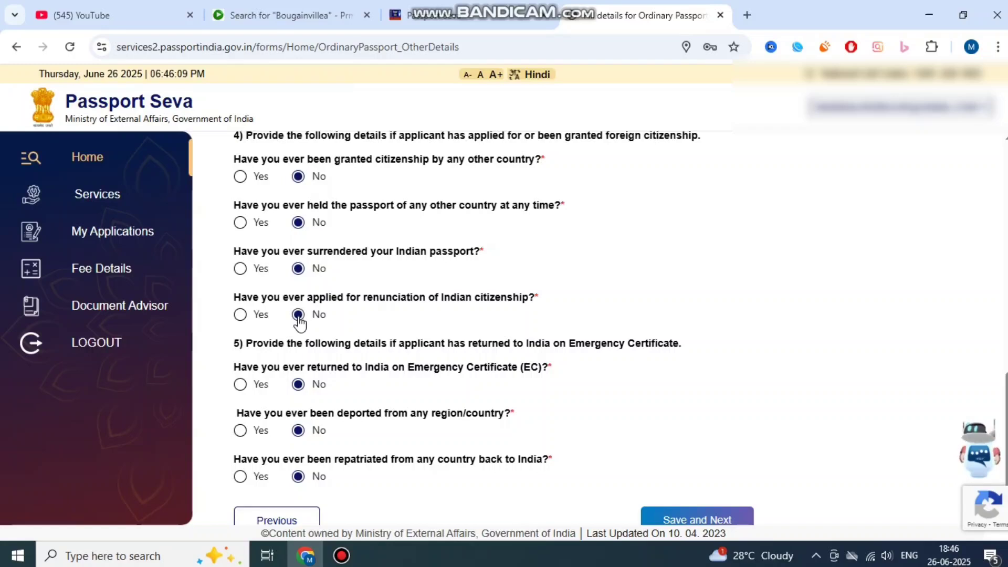
scroll(713, 503, "down", 1)
left_click(699, 494)
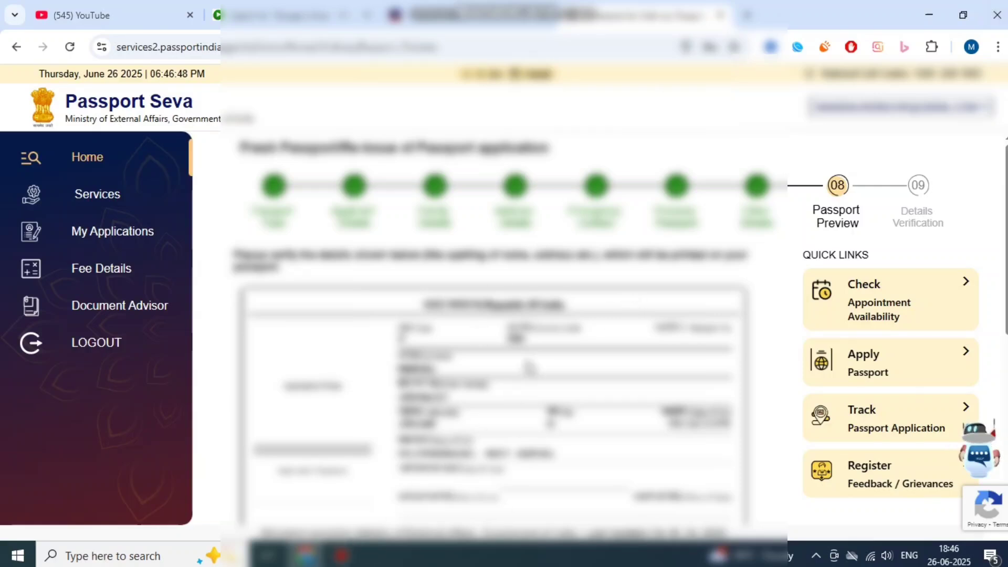
Step: Tick the agreement that the previewed details are correct and submit them
scroll(530, 368, "down", 3)
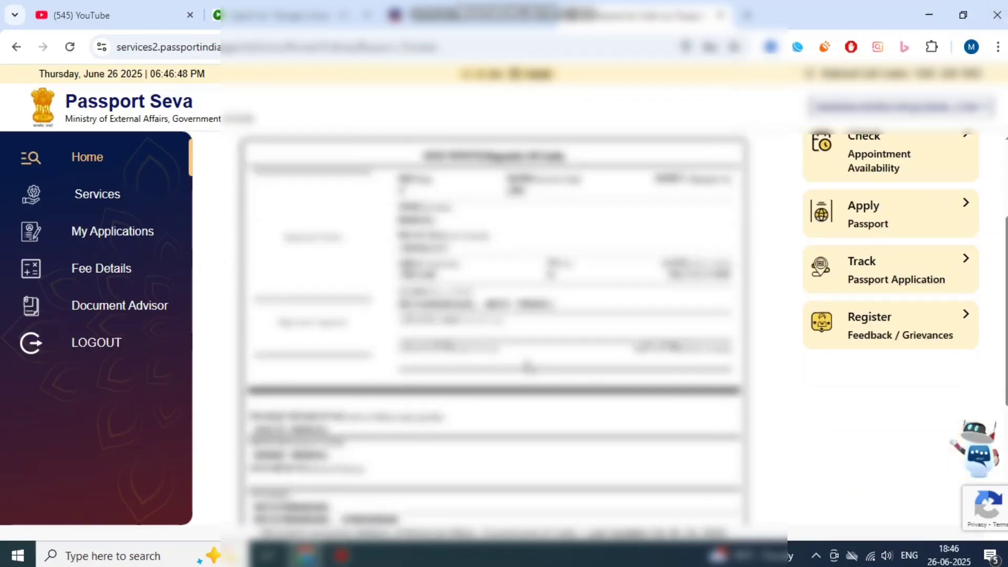
scroll(529, 368, "down", 4)
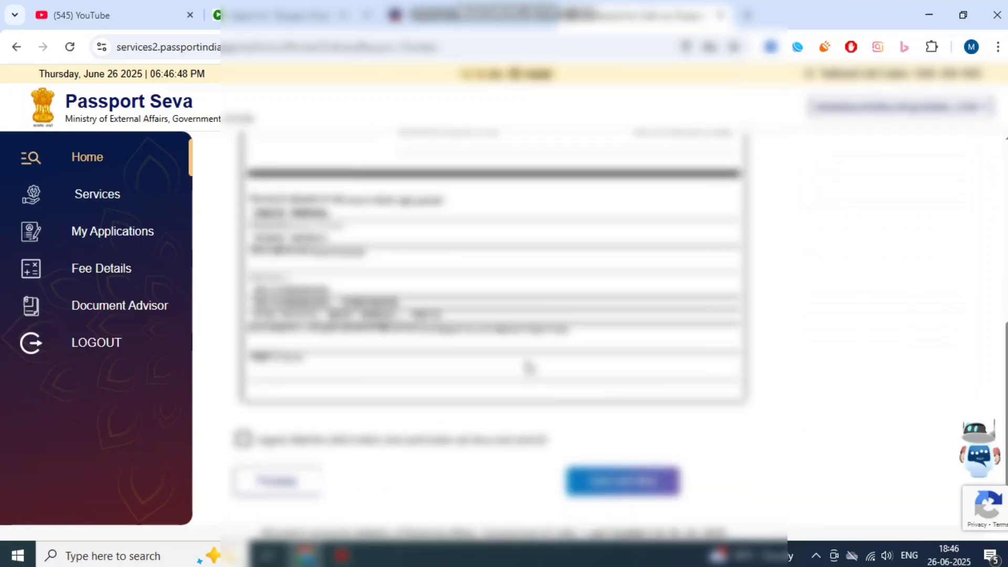
left_click(243, 440)
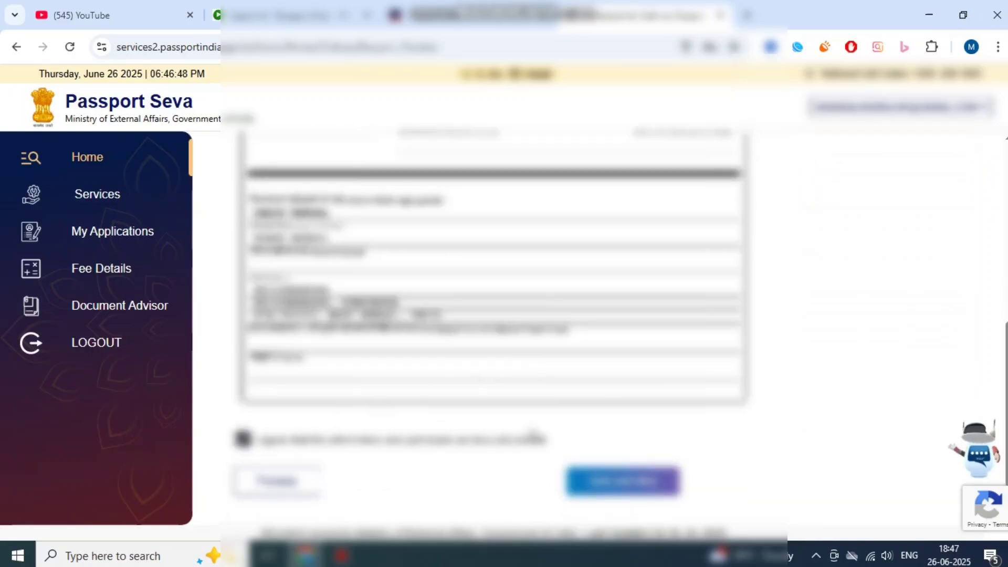
left_click(612, 490)
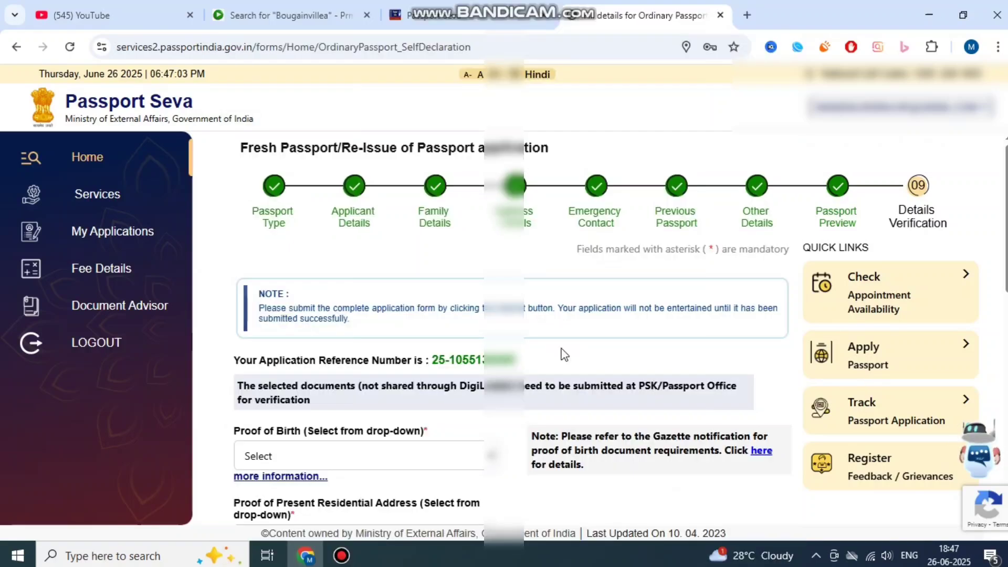
Step: Choose Election Photo Identity Card as proof of birth and Aadhaar Card as address proof
scroll(564, 355, "down", 1)
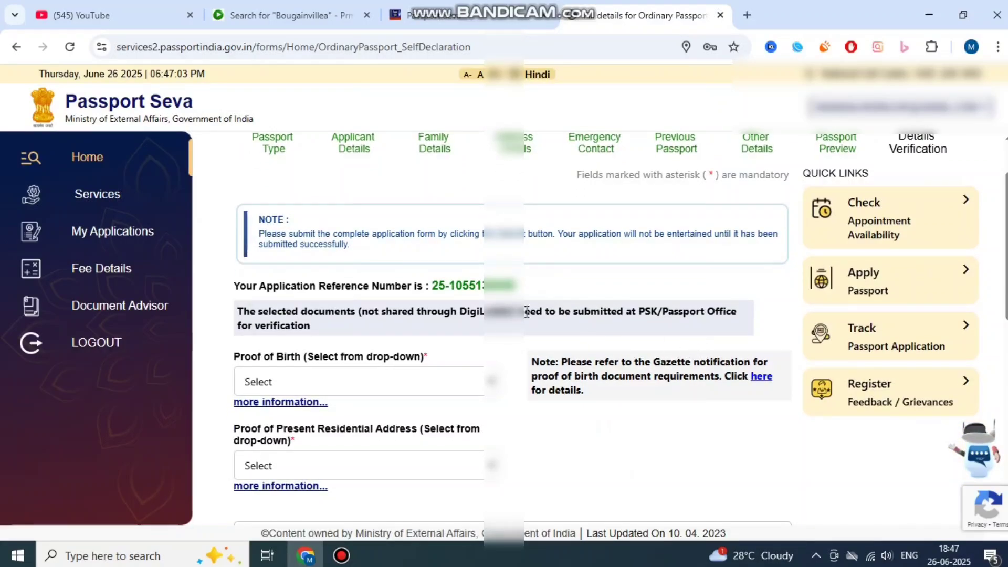
left_click(404, 379)
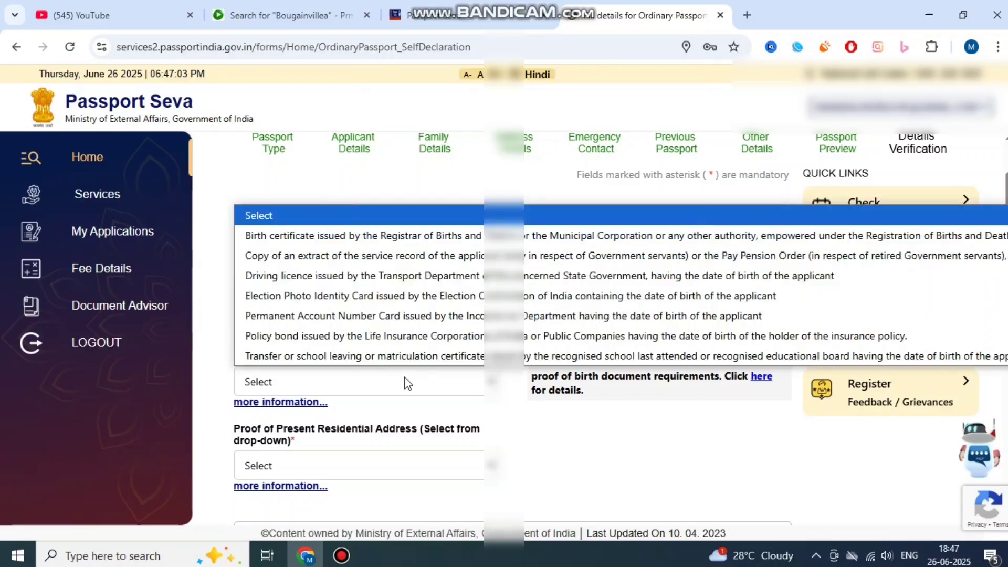
left_click(446, 297)
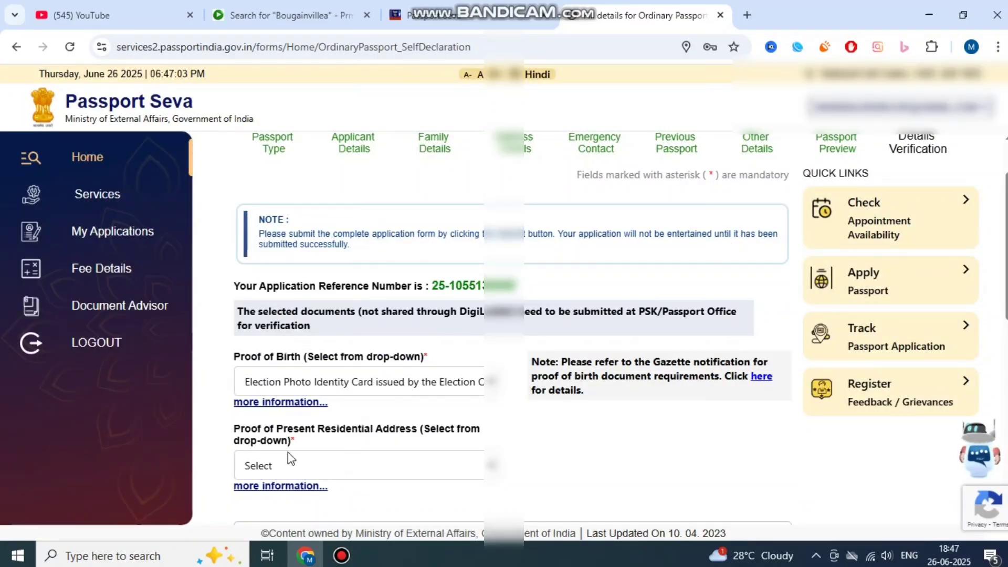
left_click(367, 466)
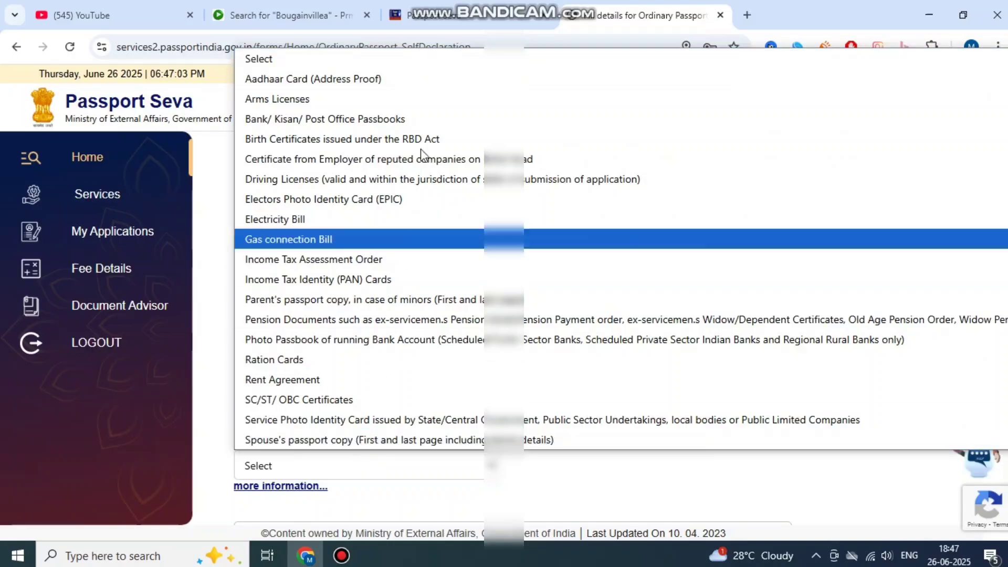
left_click(426, 93)
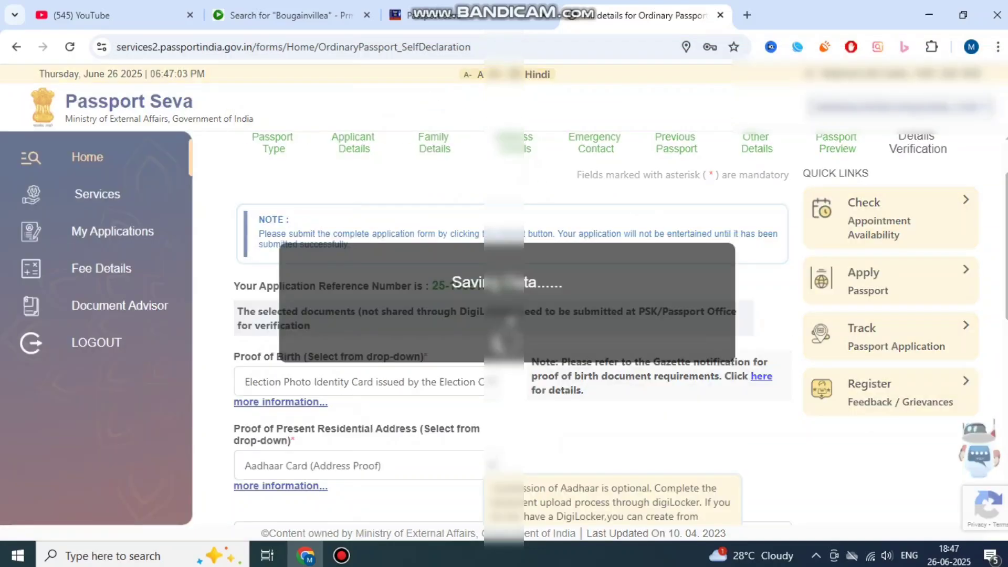
Step: Dismiss the Grant DigiLocker sign-in popup
scroll(573, 421, "down", 3)
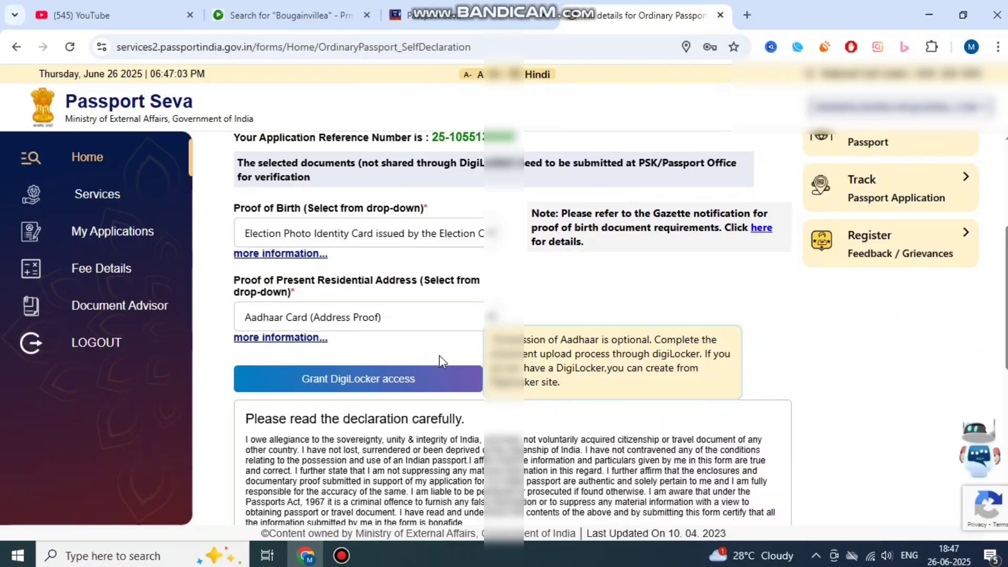
scroll(416, 382, "down", 3)
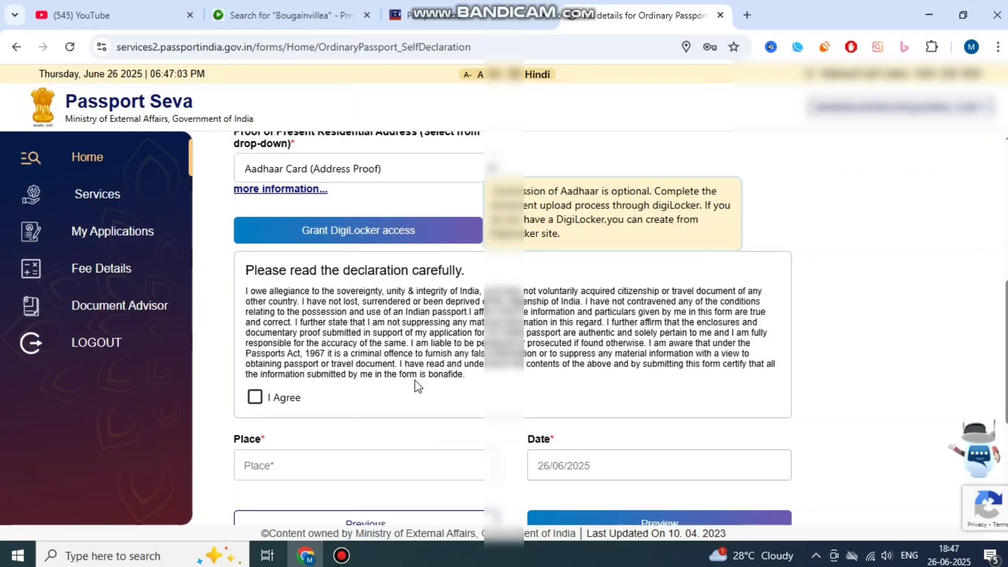
scroll(415, 380, "up", 3)
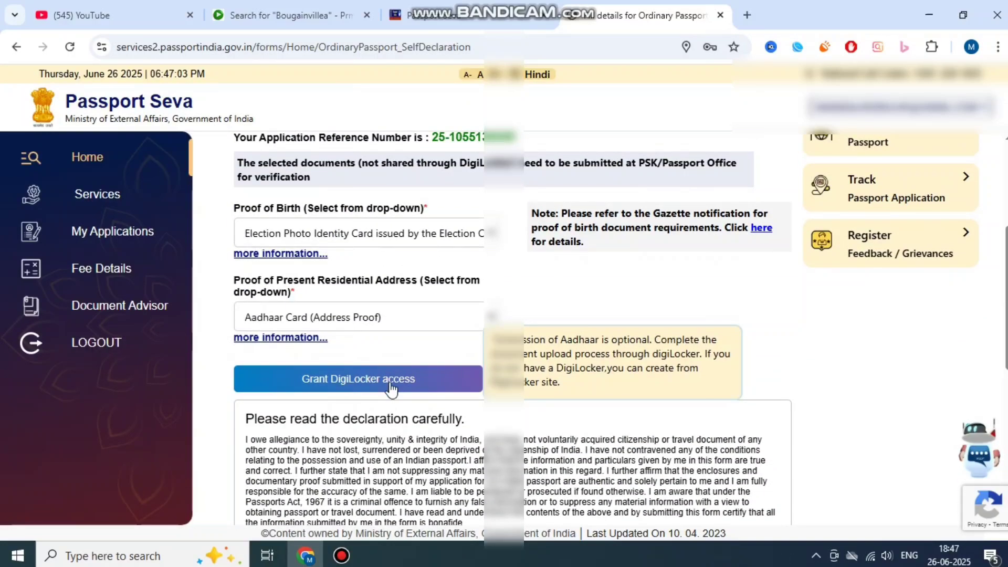
left_click(389, 384)
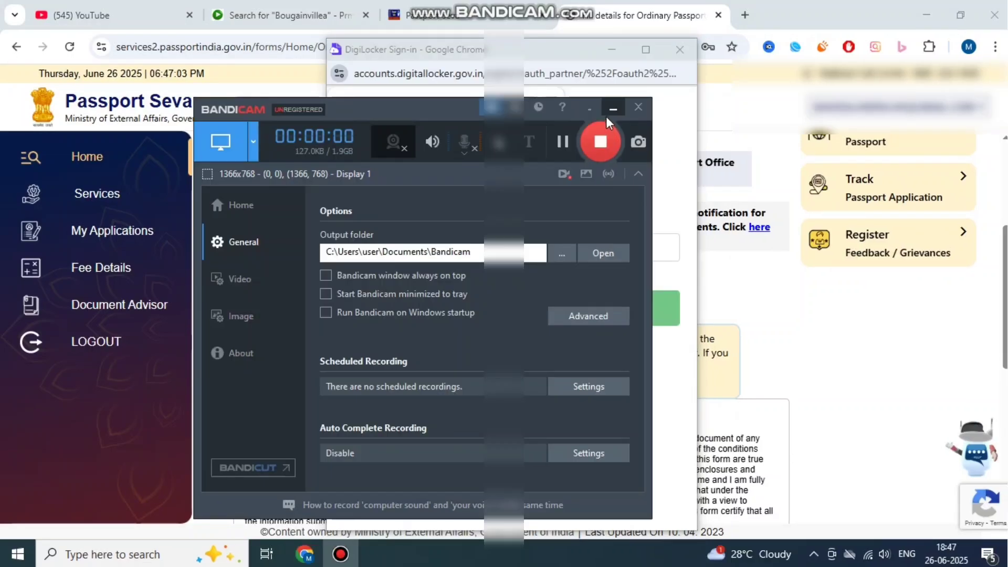
left_click(610, 115)
left_click(612, 49)
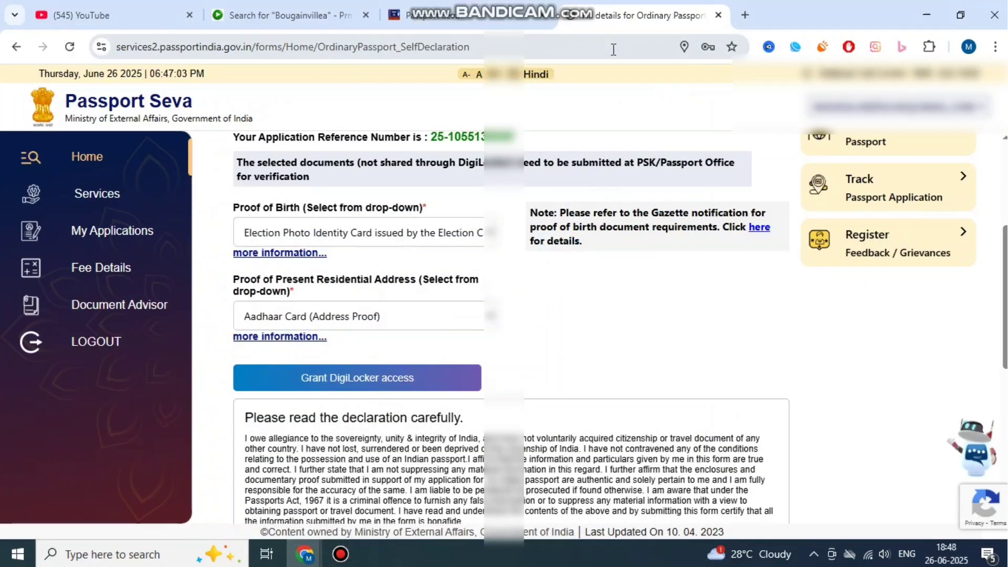
Step: Accept the declaration, fill in the place, and submit the passport application
scroll(624, 358, "down", 3)
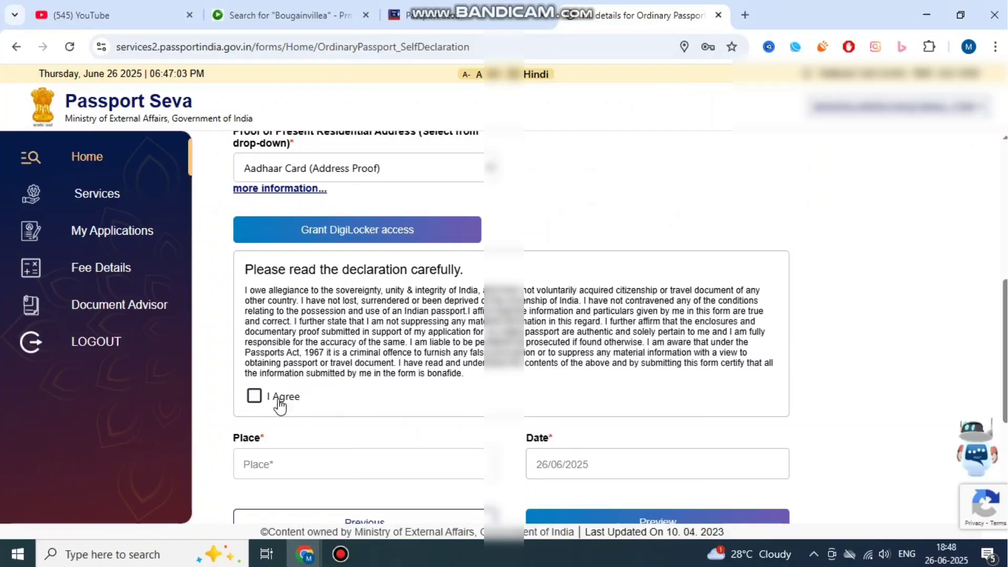
left_click(254, 397)
scroll(304, 397, "down", 2)
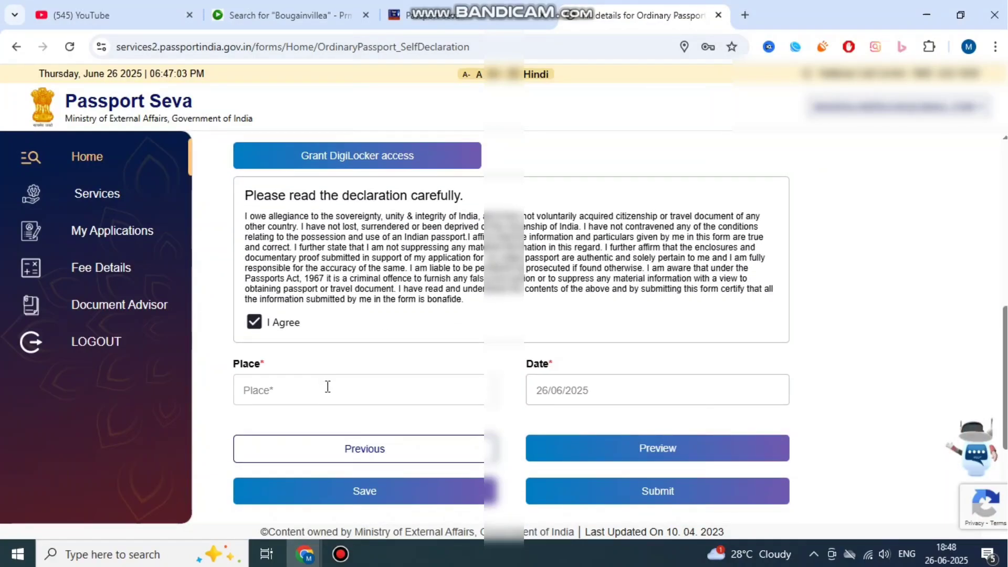
left_click(328, 387)
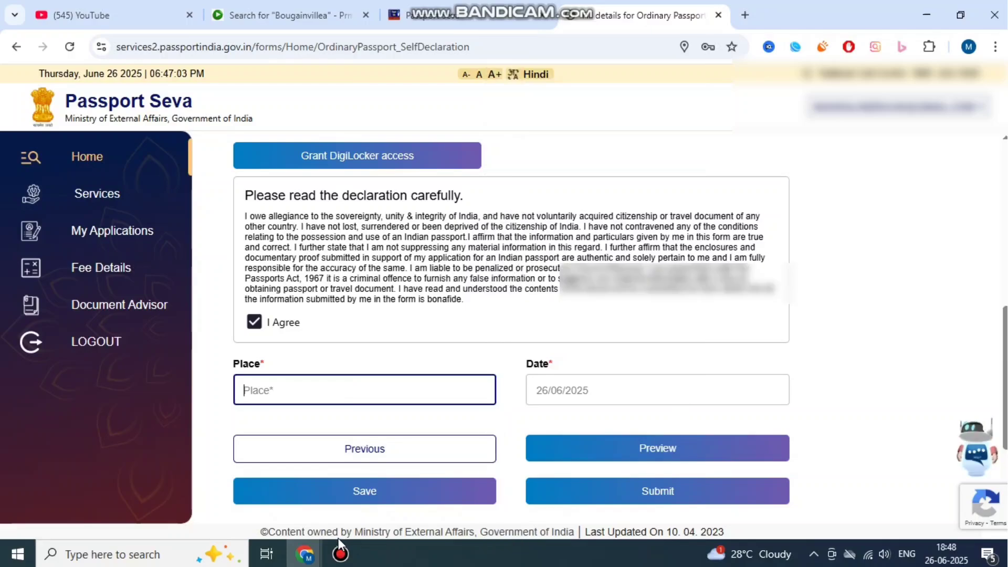
left_click(340, 554)
left_click(560, 139)
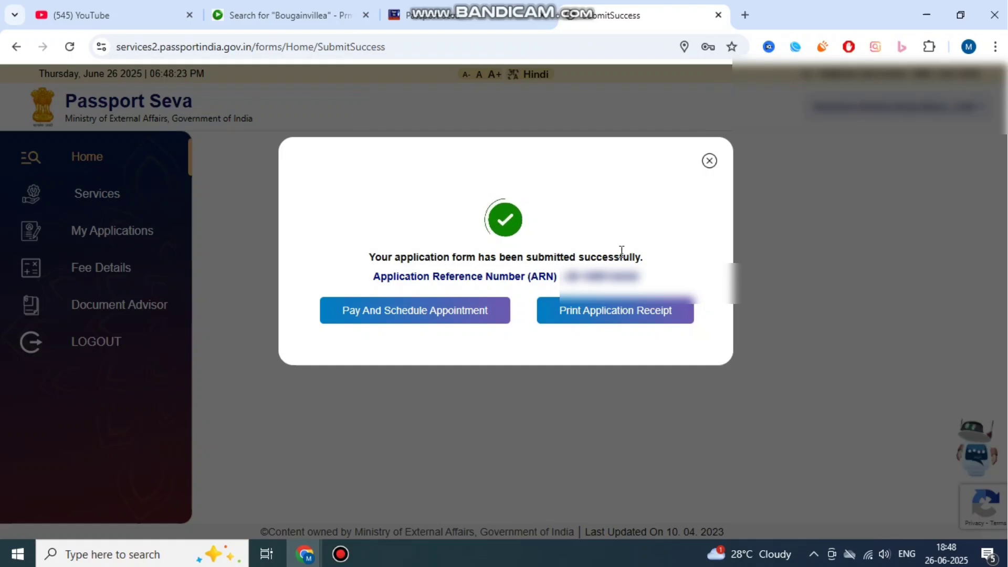
Step: Choose Pay And Schedule Appointment from the success dialog
left_click(425, 313)
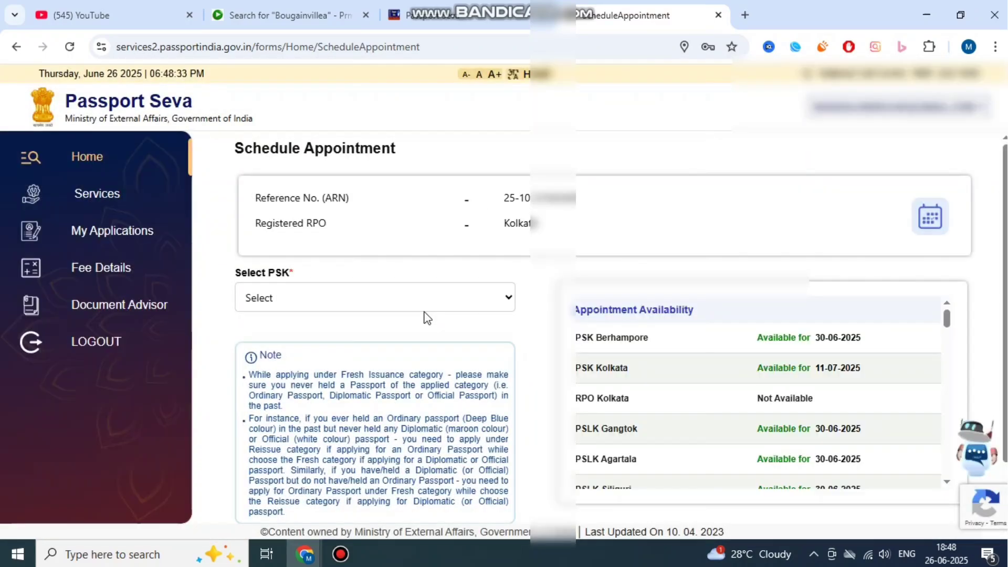
Step: Select PSK Kolkata, confirm the location, and view its 11/07/2025 availability
left_click(300, 305)
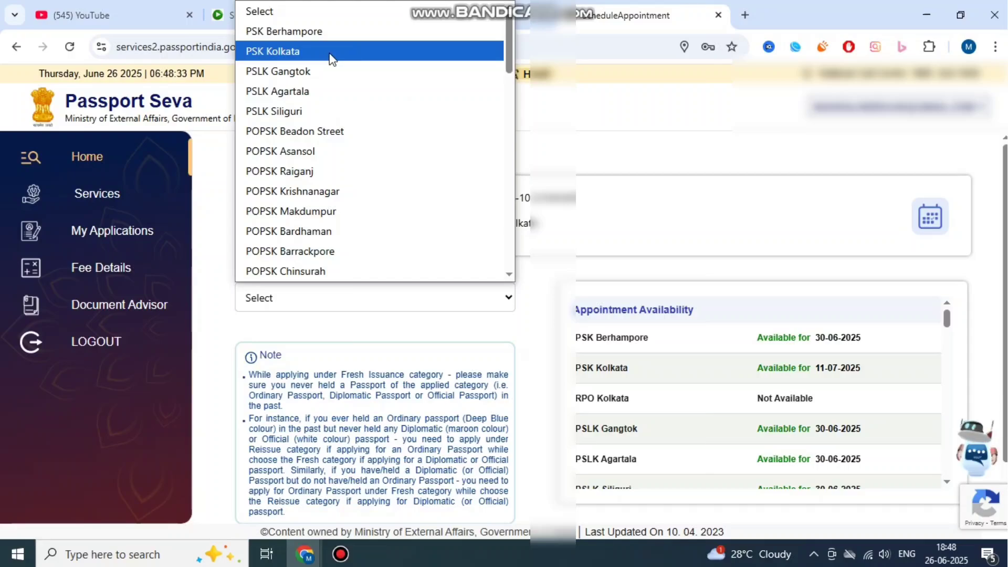
left_click(330, 54)
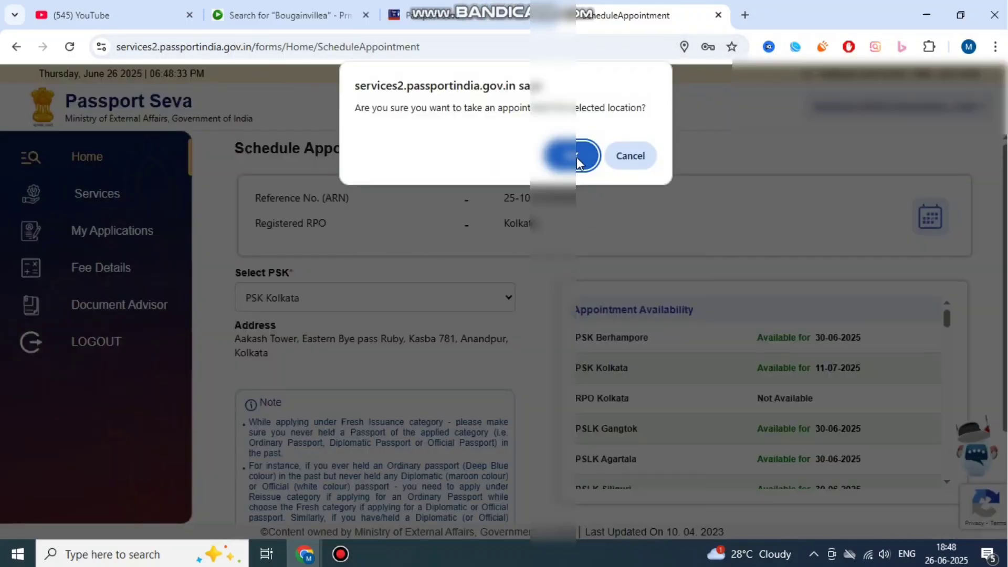
left_click(575, 155)
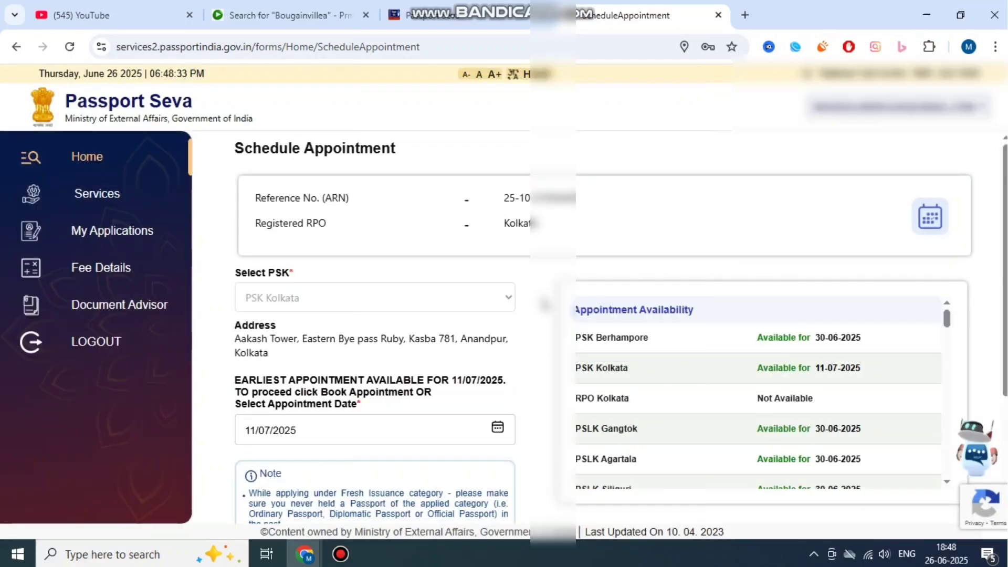
scroll(539, 309, "down", 1)
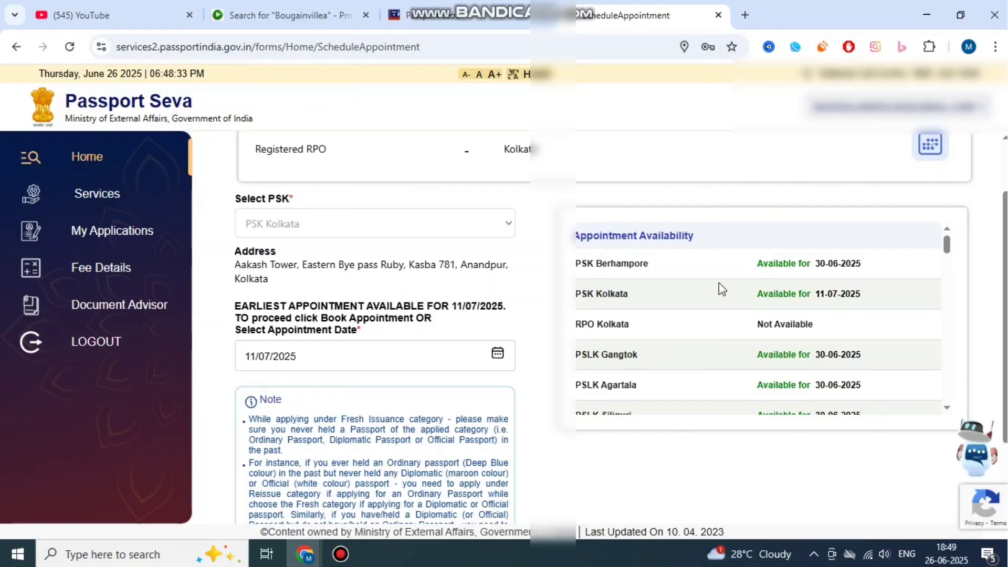
scroll(840, 342, "down", 3)
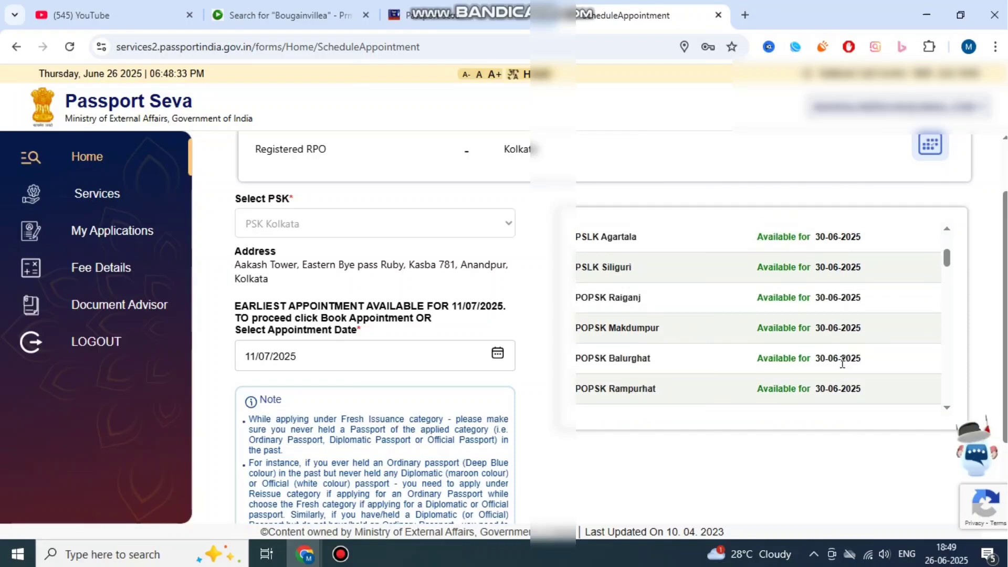
Step: Pick 15 July 2025 as the appointment date in the date picker
left_click(498, 353)
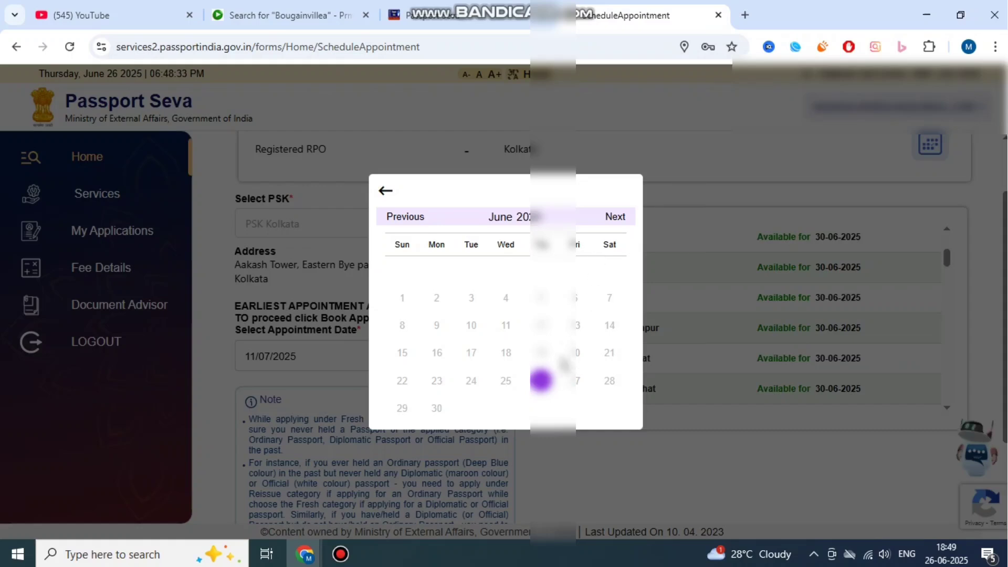
left_click(614, 220)
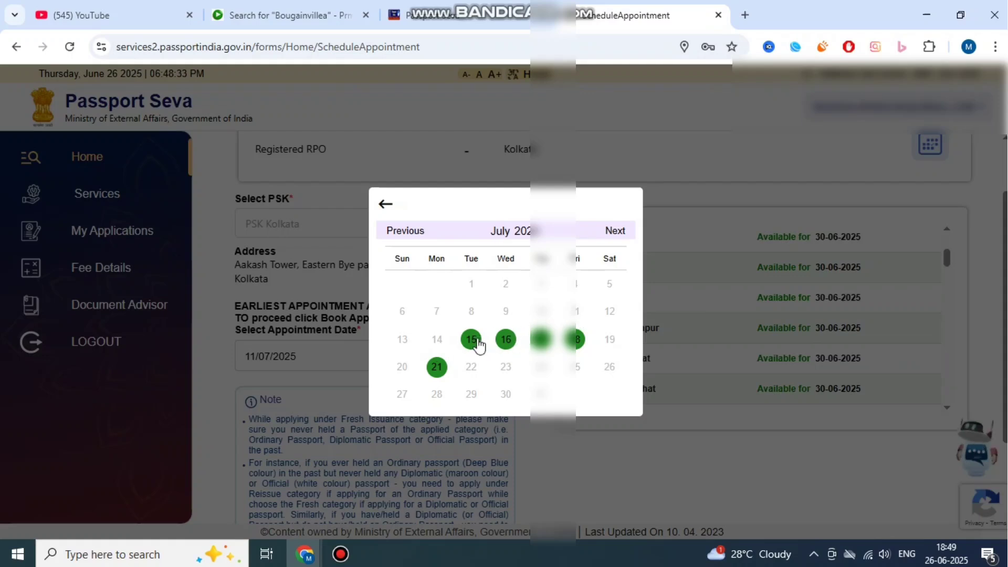
left_click(613, 236)
left_click(409, 217)
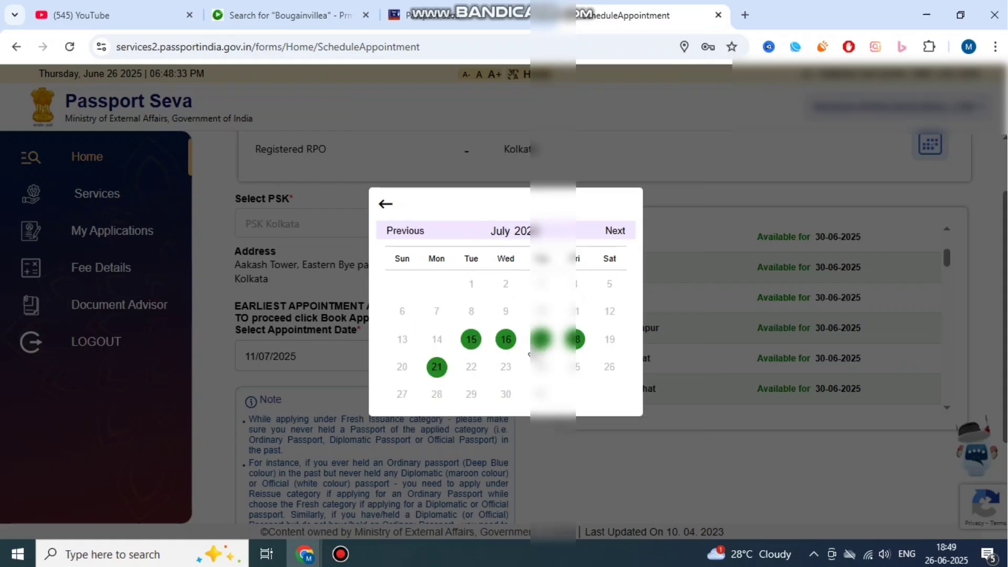
left_click(471, 339)
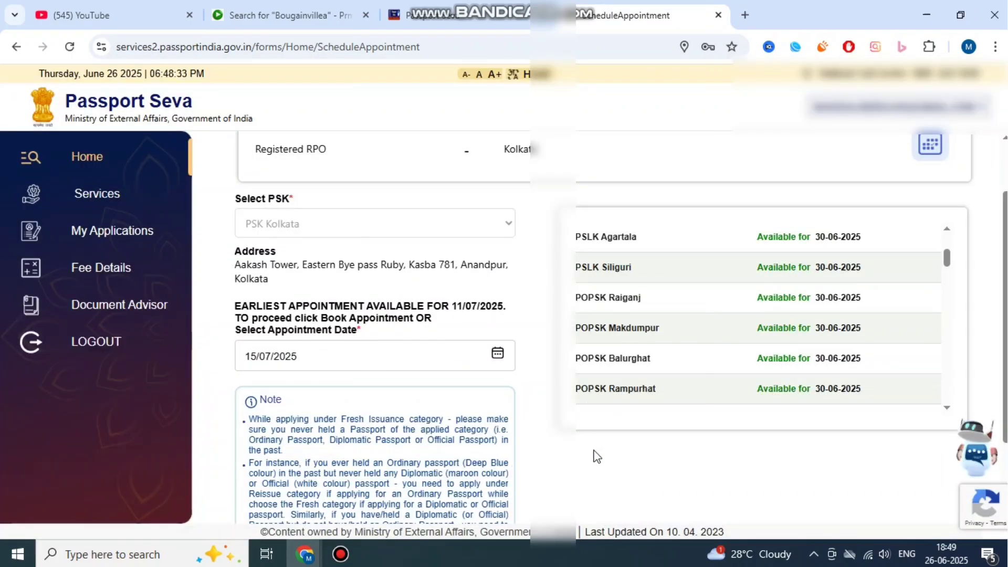
left_click(503, 362)
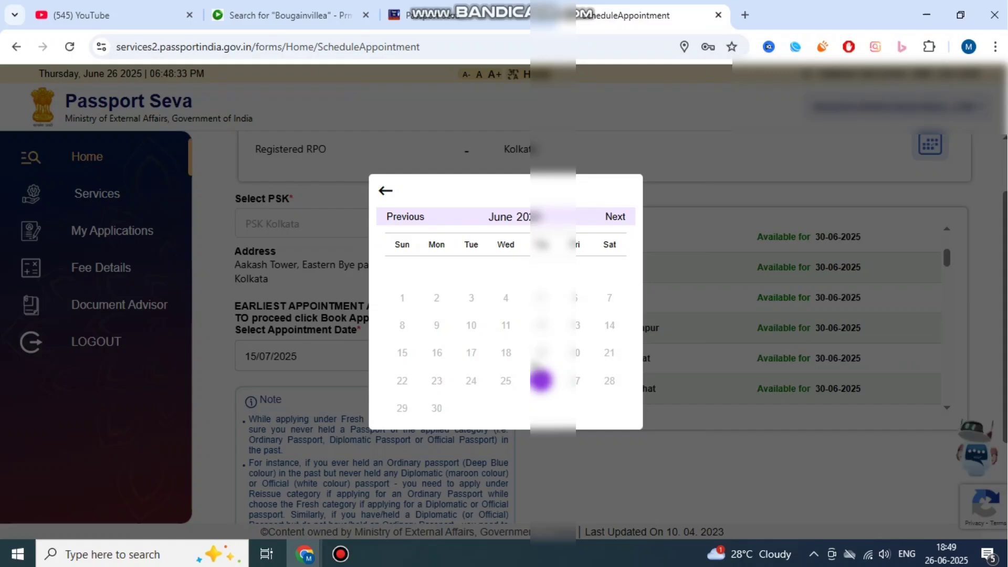
left_click(614, 220)
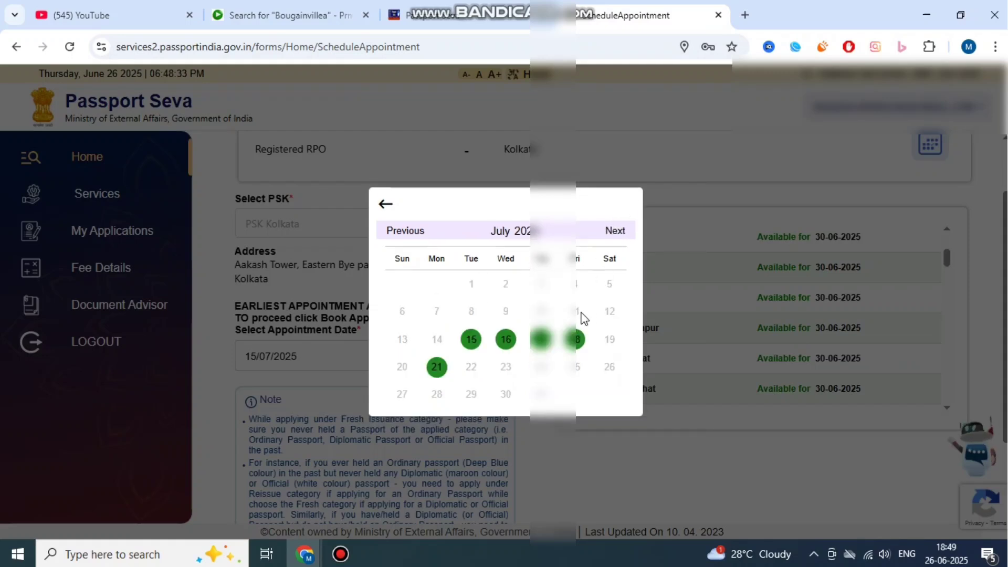
left_click(614, 231)
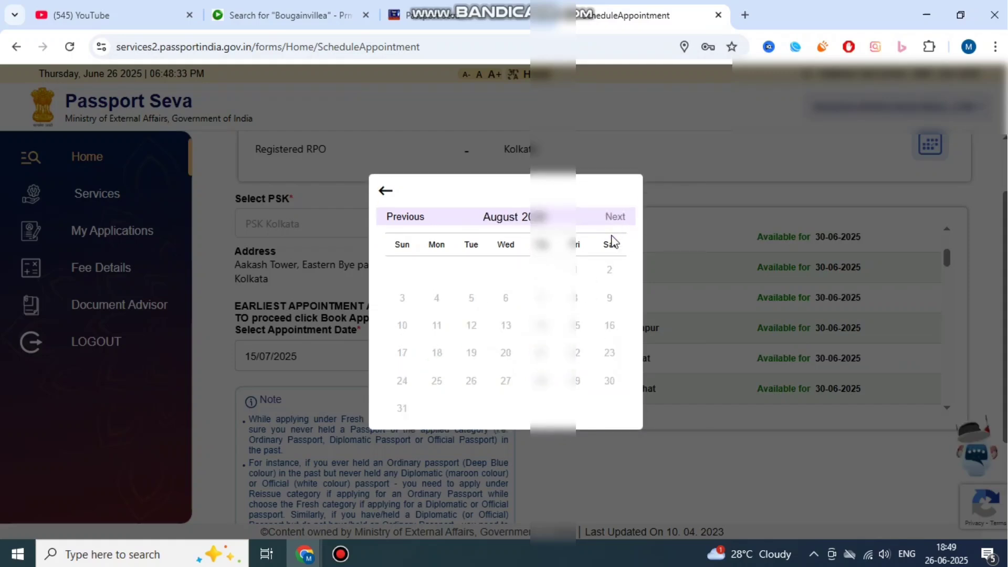
left_click(387, 192)
Step: Go ahead with payment for the 15/07/2025 appointment
scroll(504, 315, "down", 2)
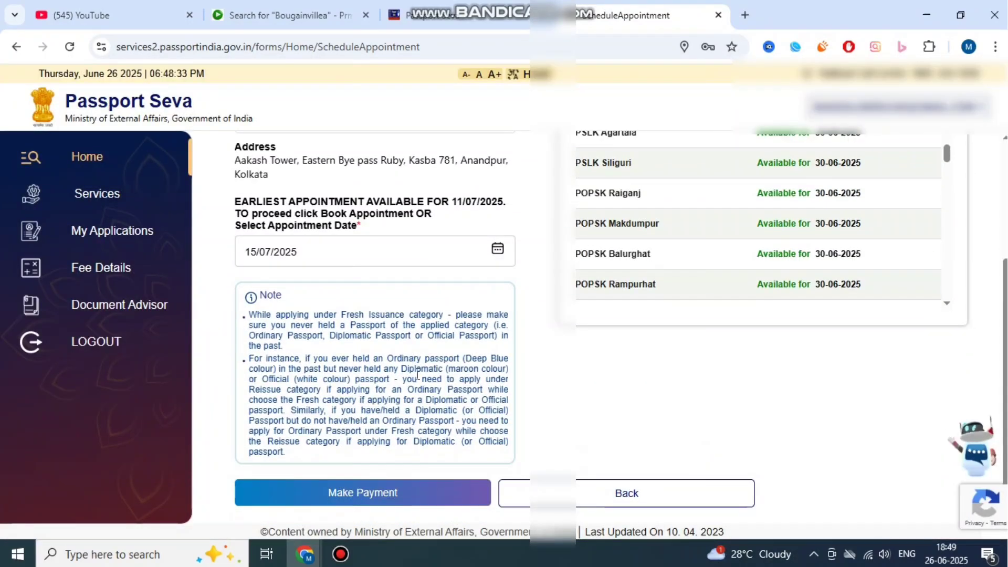
scroll(423, 391, "up", 3)
scroll(400, 458, "down", 3)
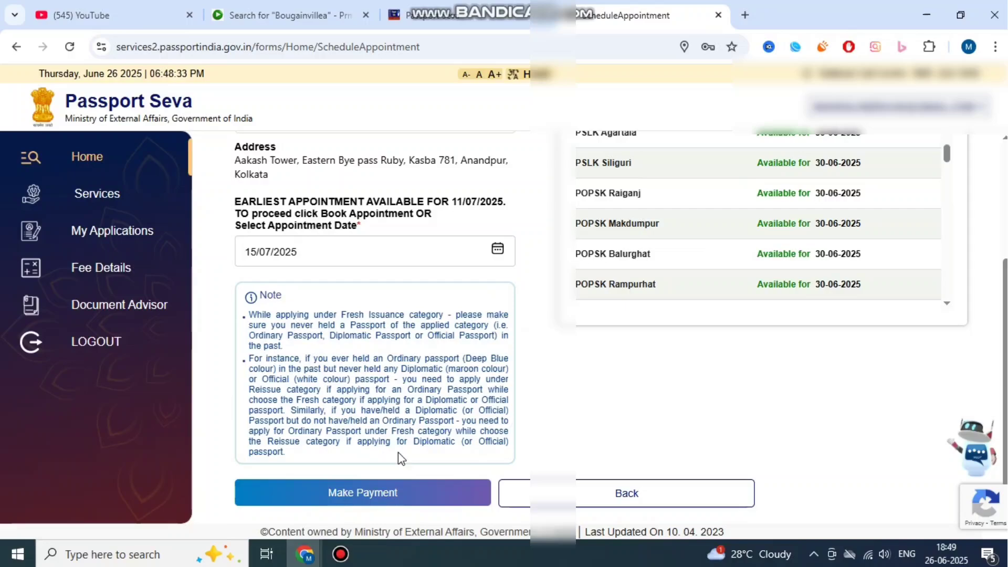
left_click(394, 494)
Step: Confirm the Rs. 1500 Fresh, Normal fee and pay, reaching the SBIePay Lite gateway
left_click(573, 156)
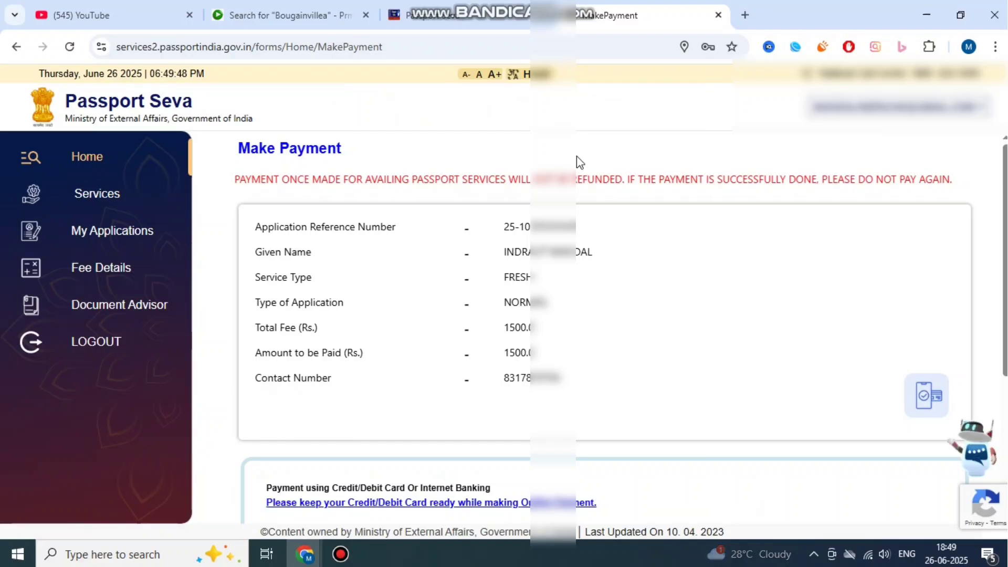
scroll(585, 320, "down", 1)
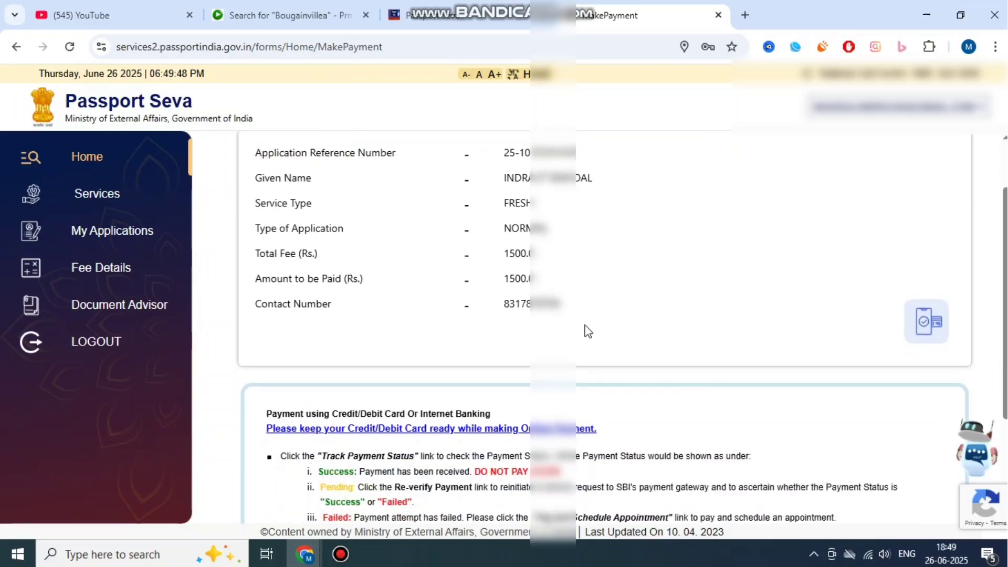
left_click_drag(510, 280, 549, 278)
left_click(549, 278)
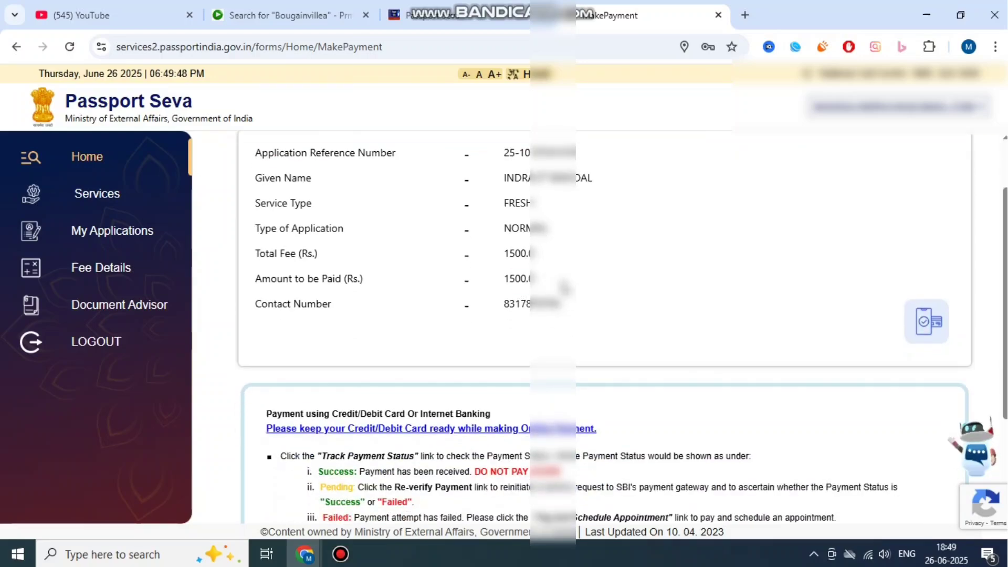
scroll(564, 288, "down", 2)
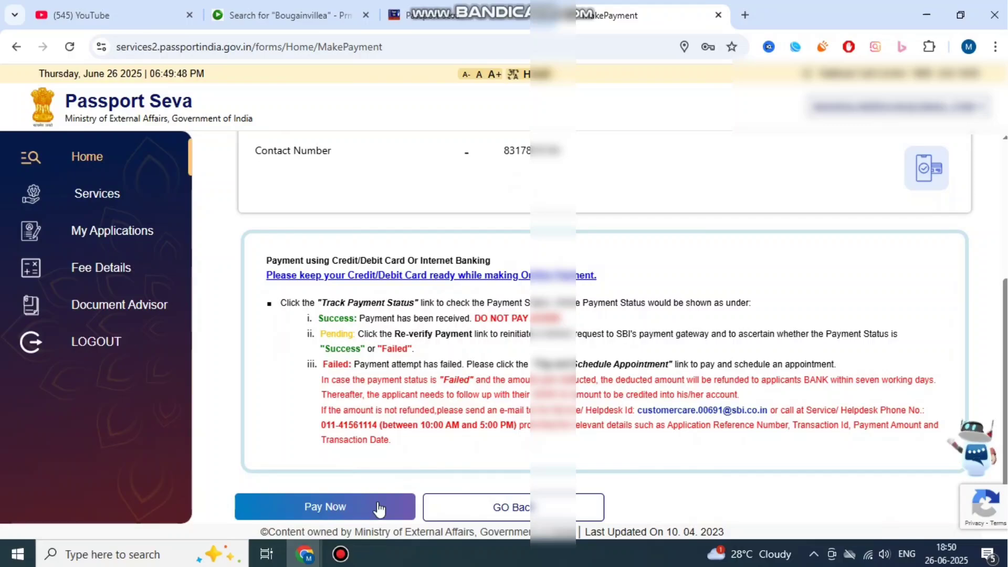
left_click(379, 507)
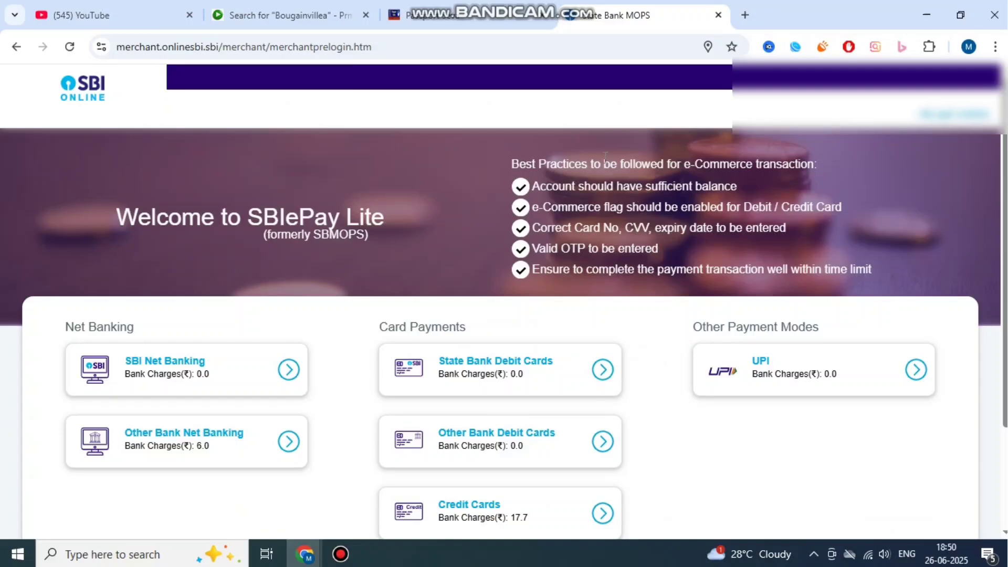
left_click(468, 20)
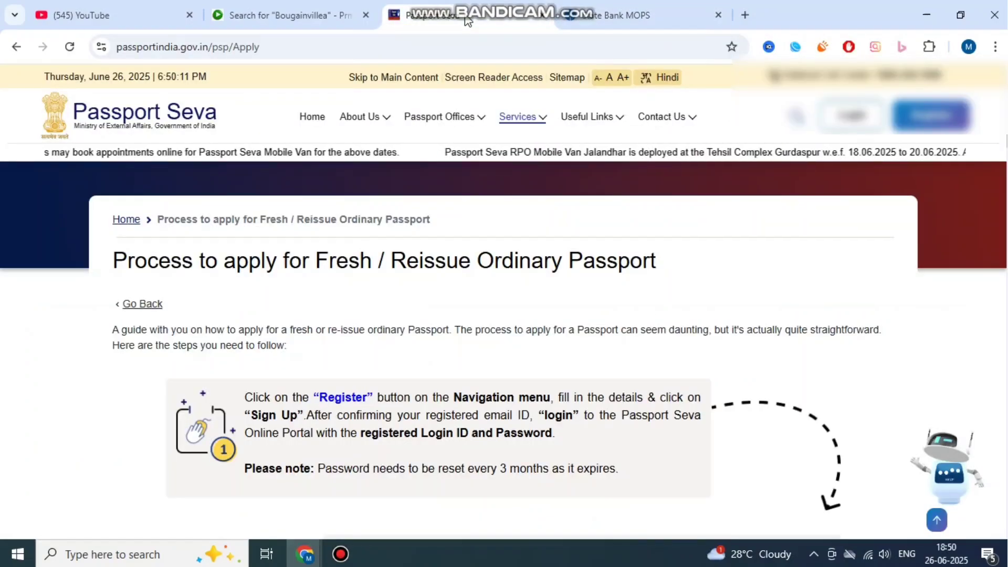
left_click(603, 9)
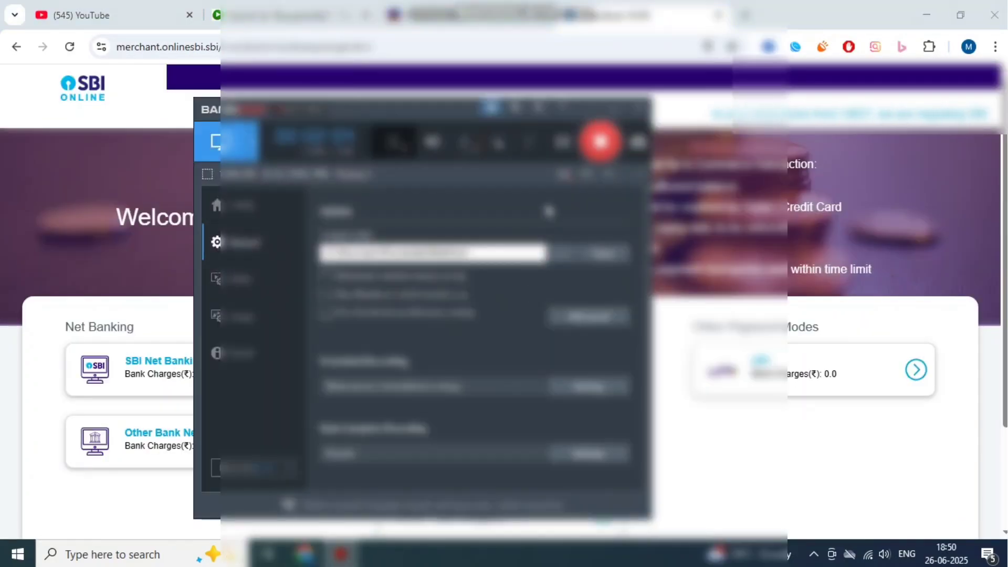